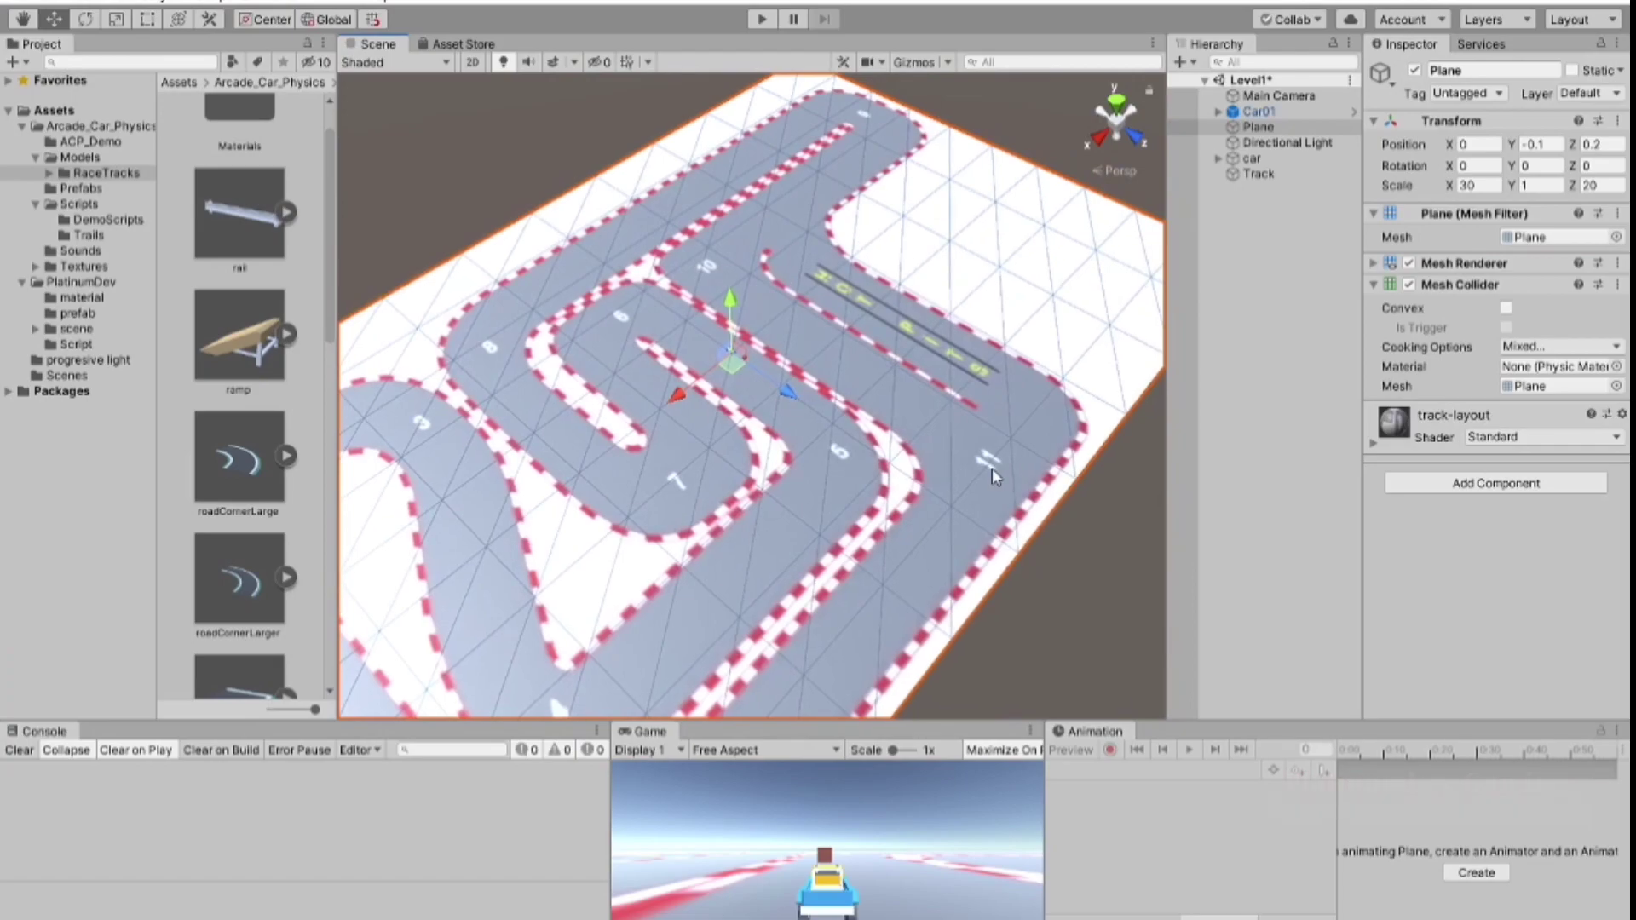
# Inspect the painted track, then select the Plane in the Hierarchy and hide it.
pyautogui.moveTo(754, 597)
pyautogui.keyDown('alt'); pyautogui.mouseDown()
pyautogui.moveTo(766, 546)
pyautogui.moveTo(782, 573)
pyautogui.moveTo(645, 541)
pyautogui.moveTo(788, 469)
pyautogui.moveTo(690, 518)
pyautogui.mouseUp(); pyautogui.keyUp('alt')
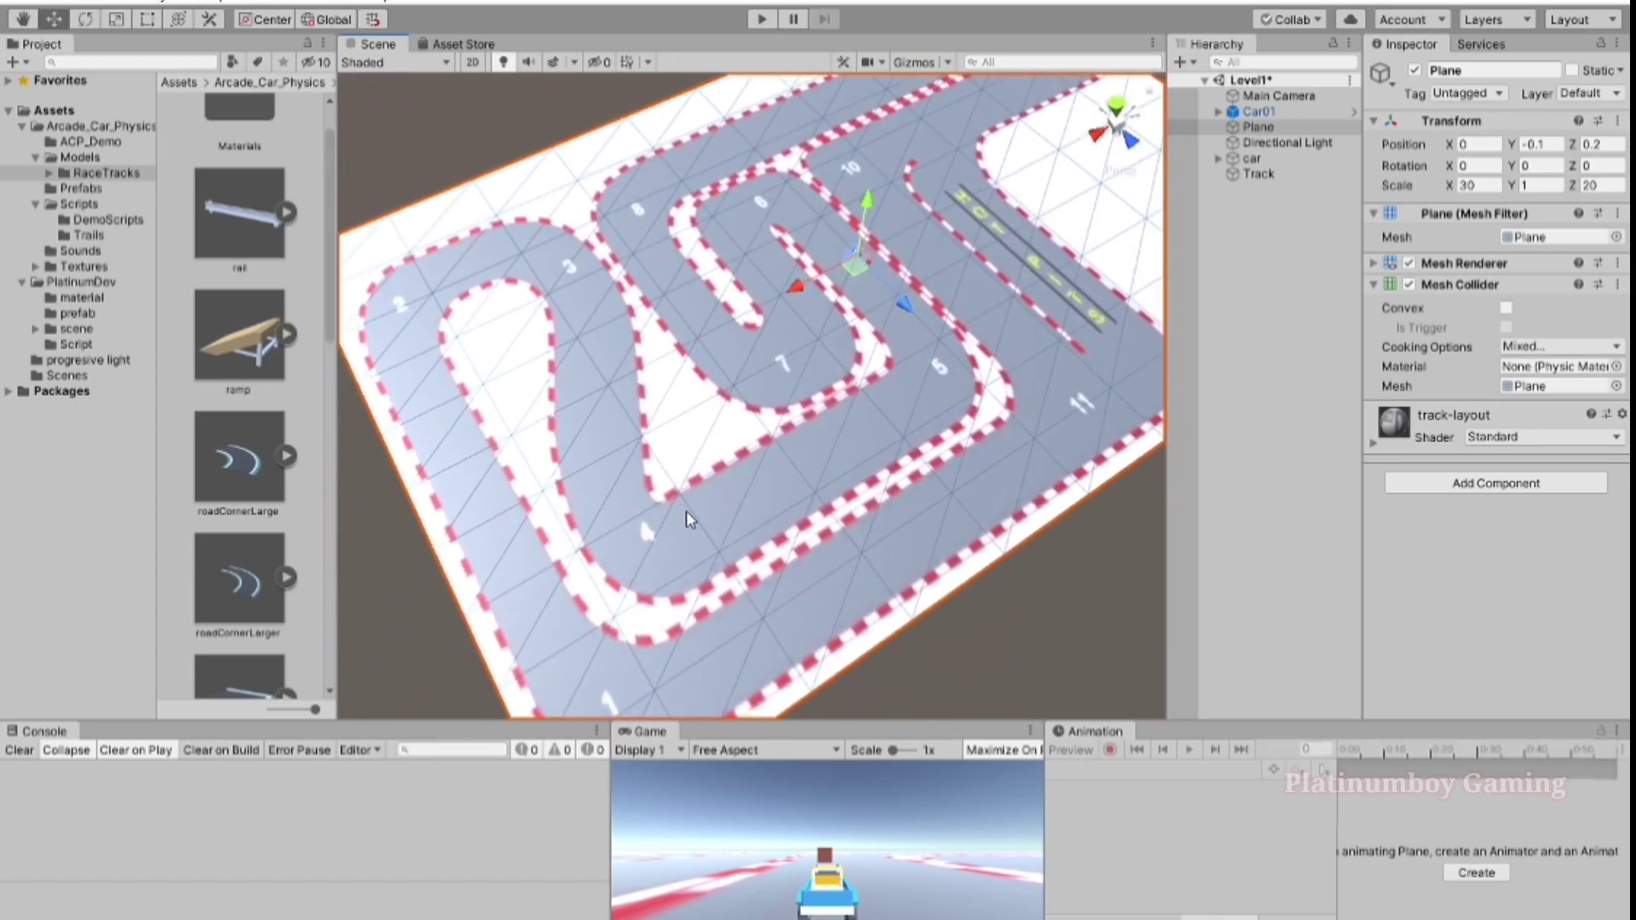
pyautogui.moveTo(692, 477)
pyautogui.keyDown('alt'); pyautogui.mouseDown()
pyautogui.moveTo(662, 497)
pyautogui.moveTo(927, 353)
pyautogui.mouseUp(); pyautogui.keyUp('alt')
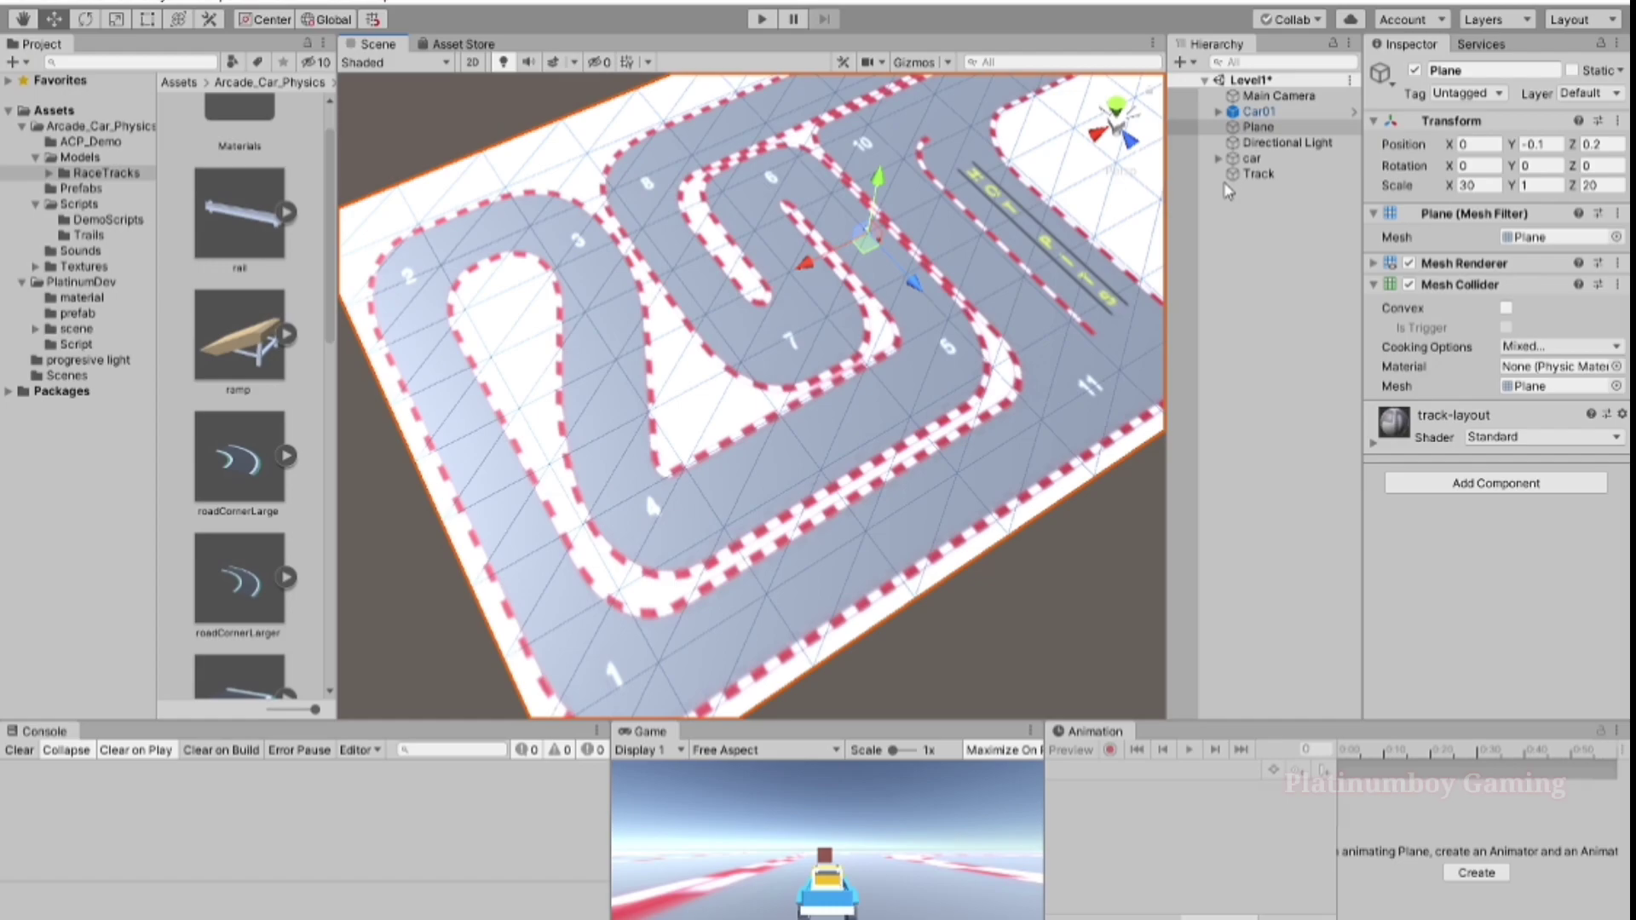
pyautogui.click(1266, 128)
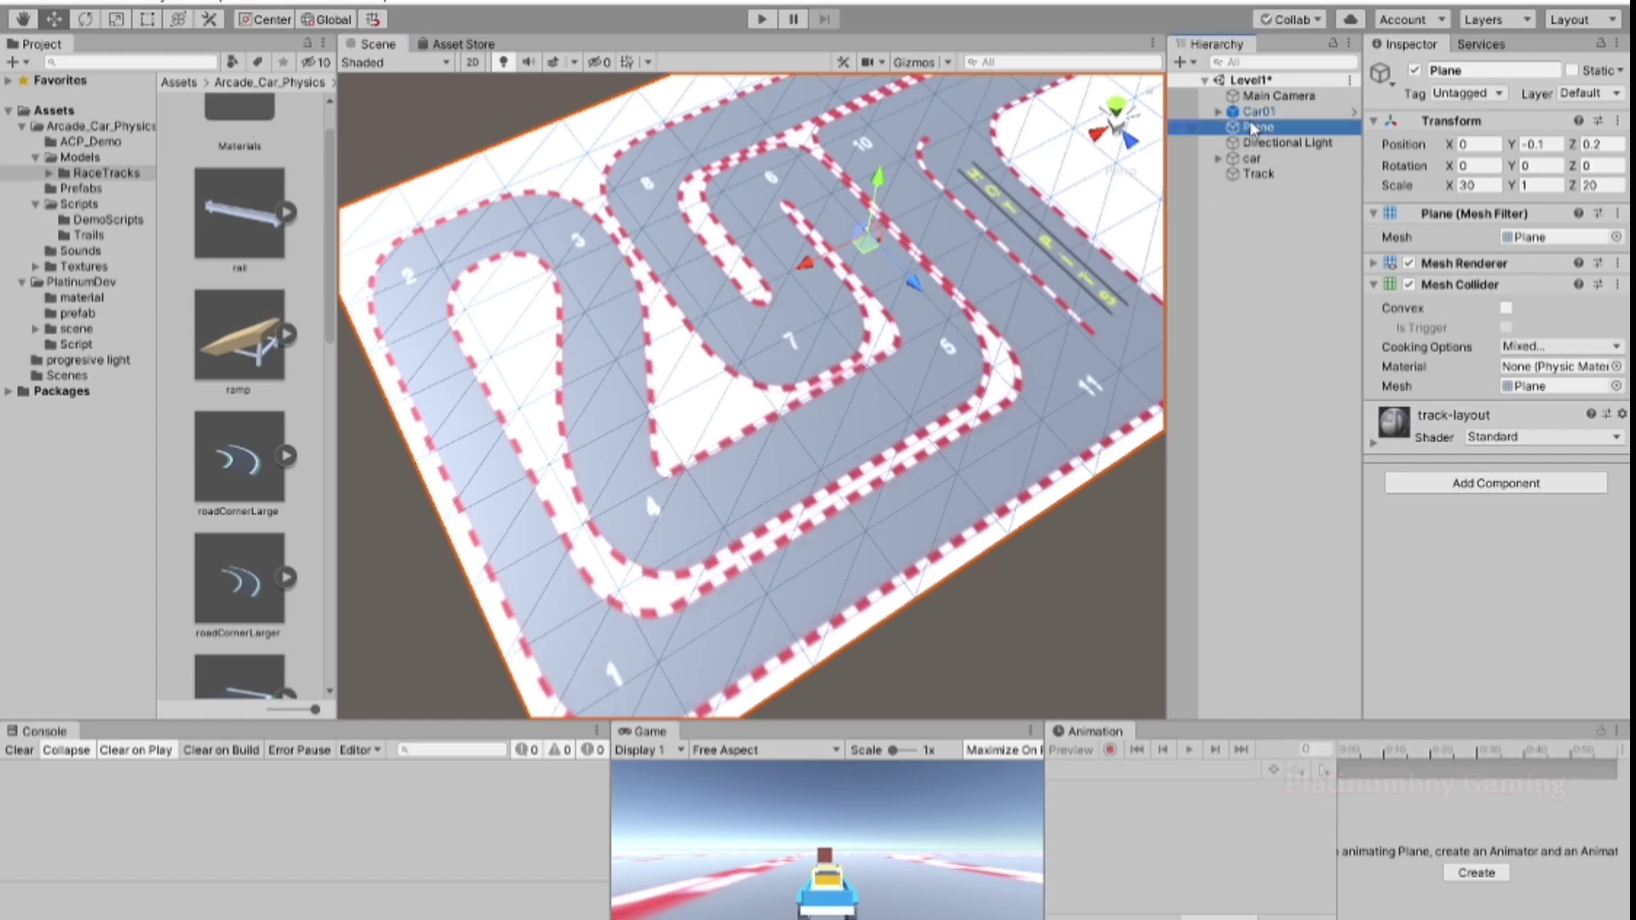
pyautogui.moveTo(690, 290)
pyautogui.keyDown('alt'); pyautogui.mouseDown()
pyautogui.moveTo(820, 283)
pyautogui.moveTo(647, 405)
pyautogui.moveTo(818, 339)
pyautogui.moveTo(774, 365)
pyautogui.mouseUp(); pyautogui.keyUp('alt')
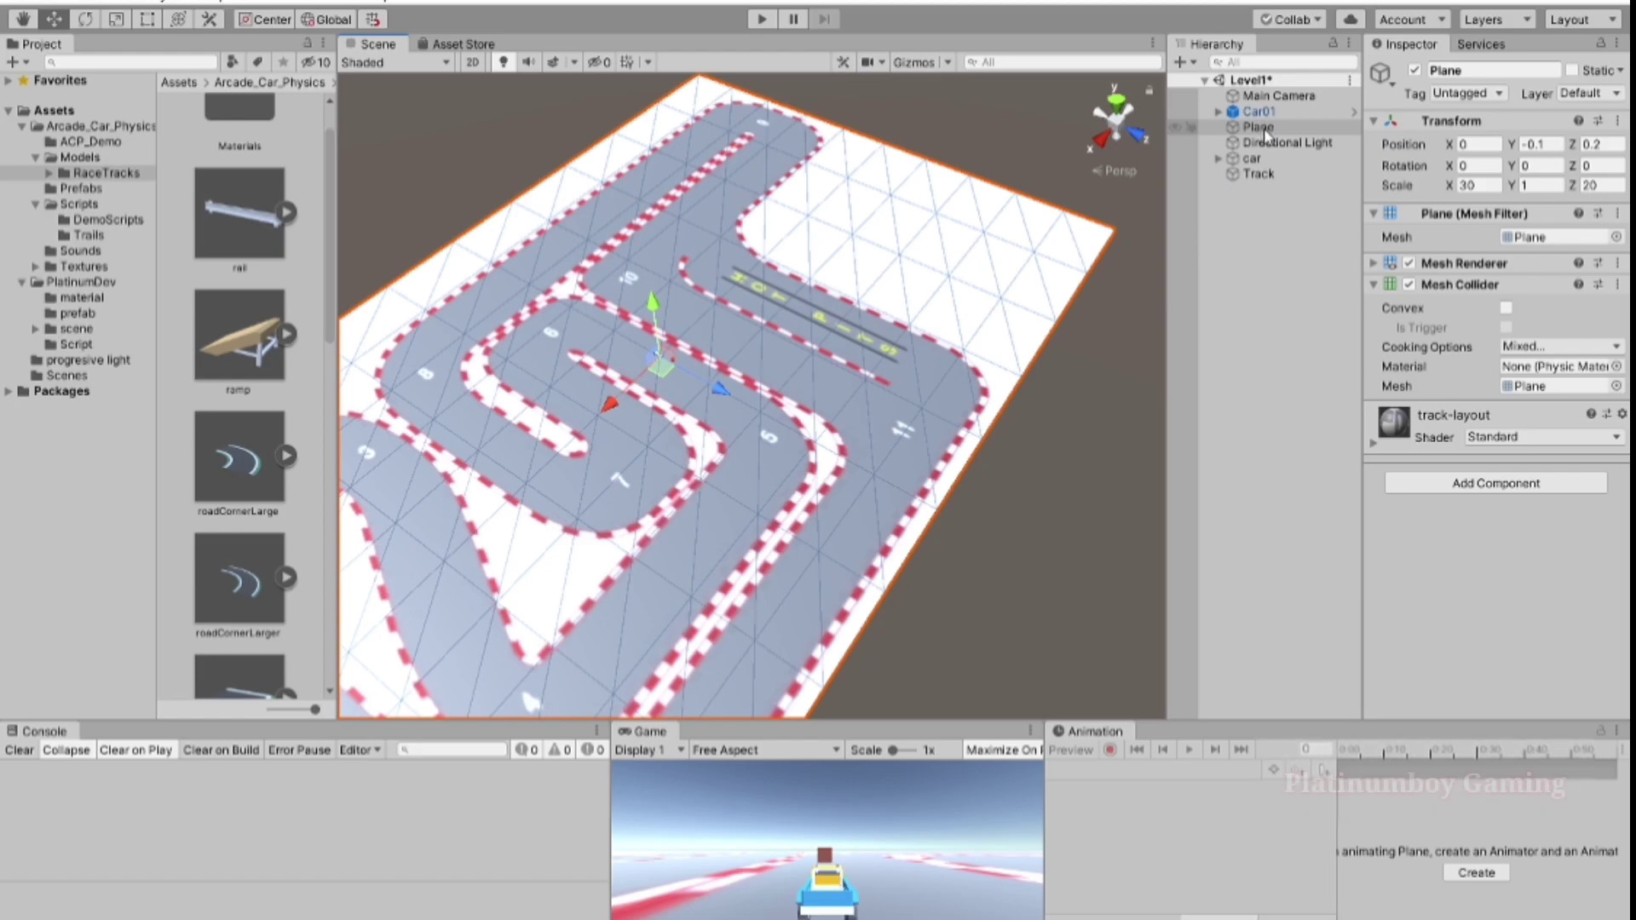
pyautogui.click(1191, 128)
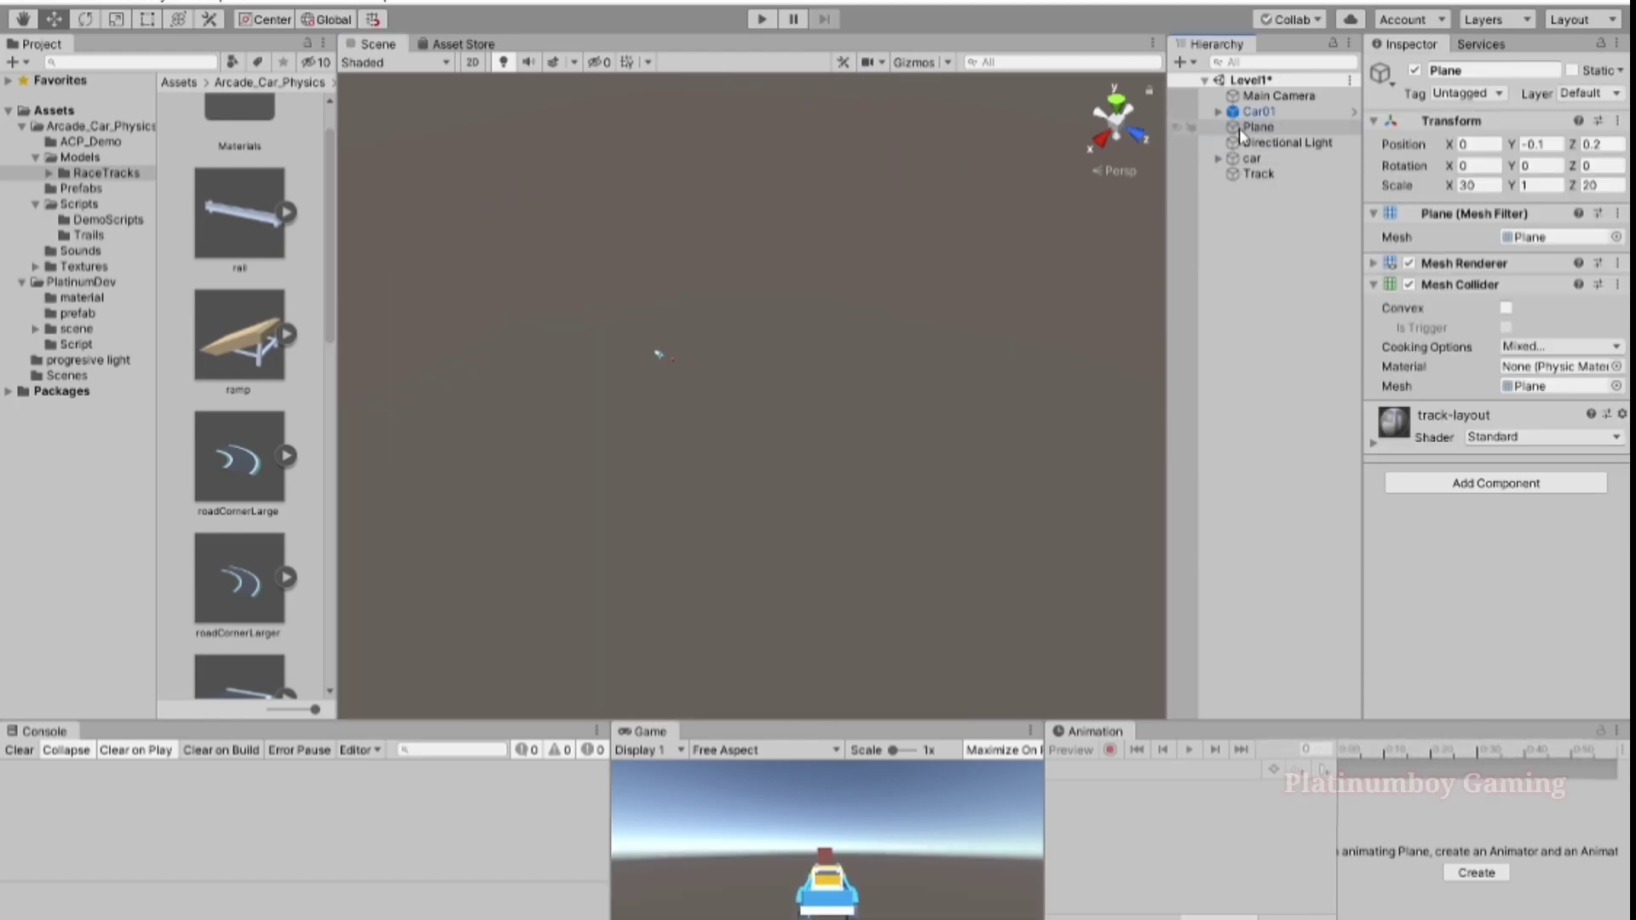
# Delete the old Plane and create a new 3D Object Plane from the Hierarchy.
pyautogui.press('Delete')
pyautogui.moveTo(810, 340); pyautogui.dragTo(848, 363, button='middle')
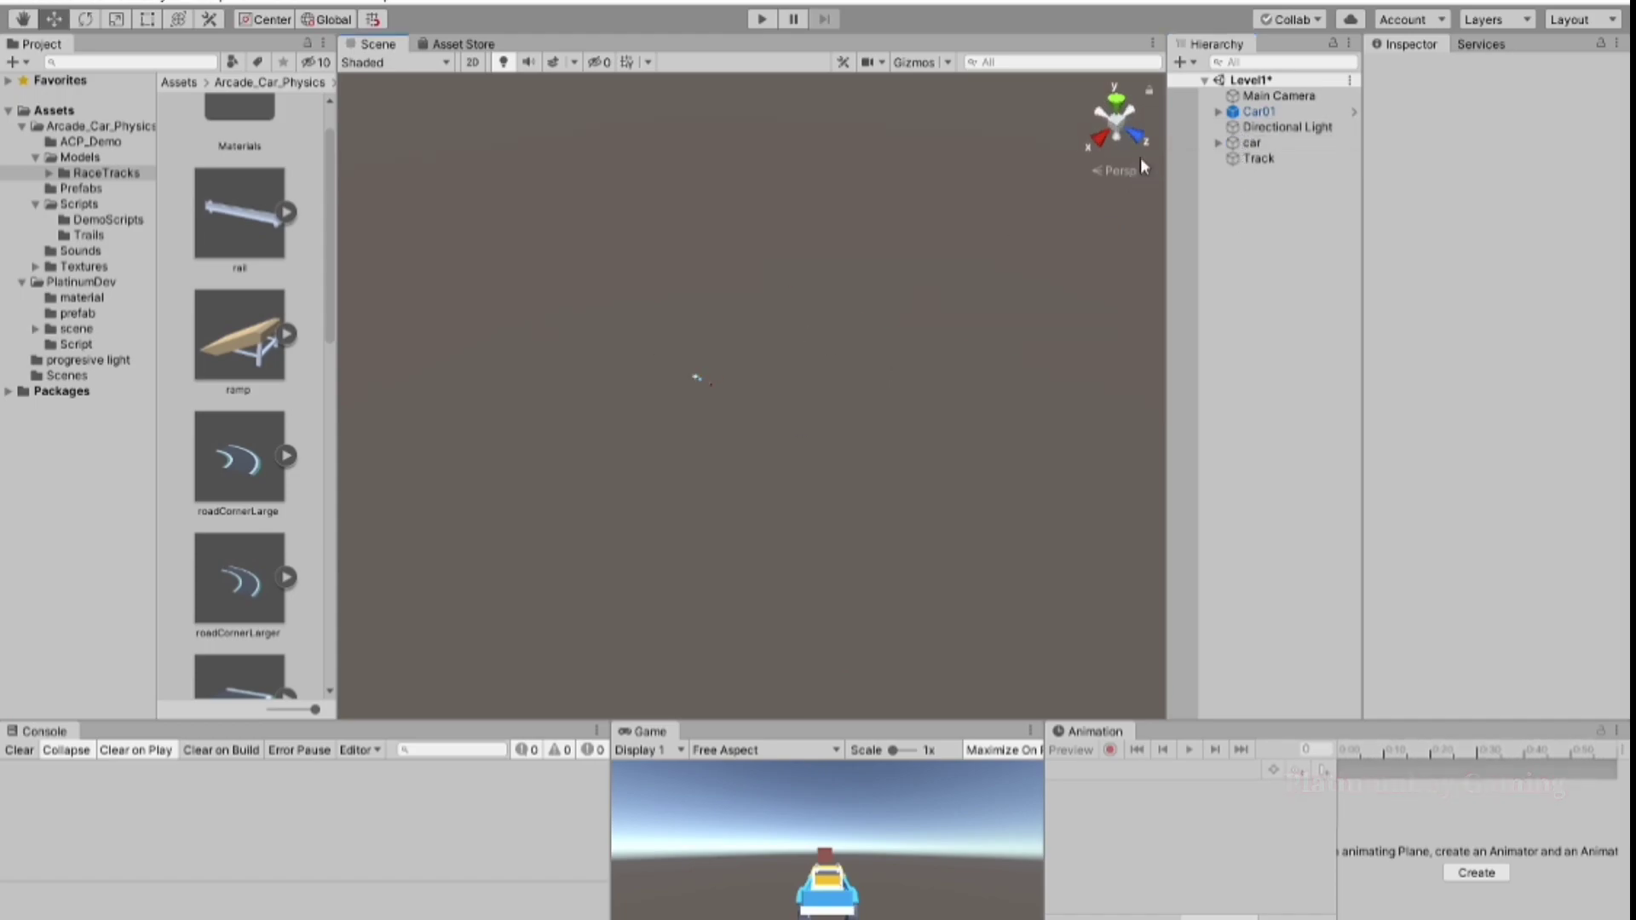
pyautogui.doubleClick(1278, 95)
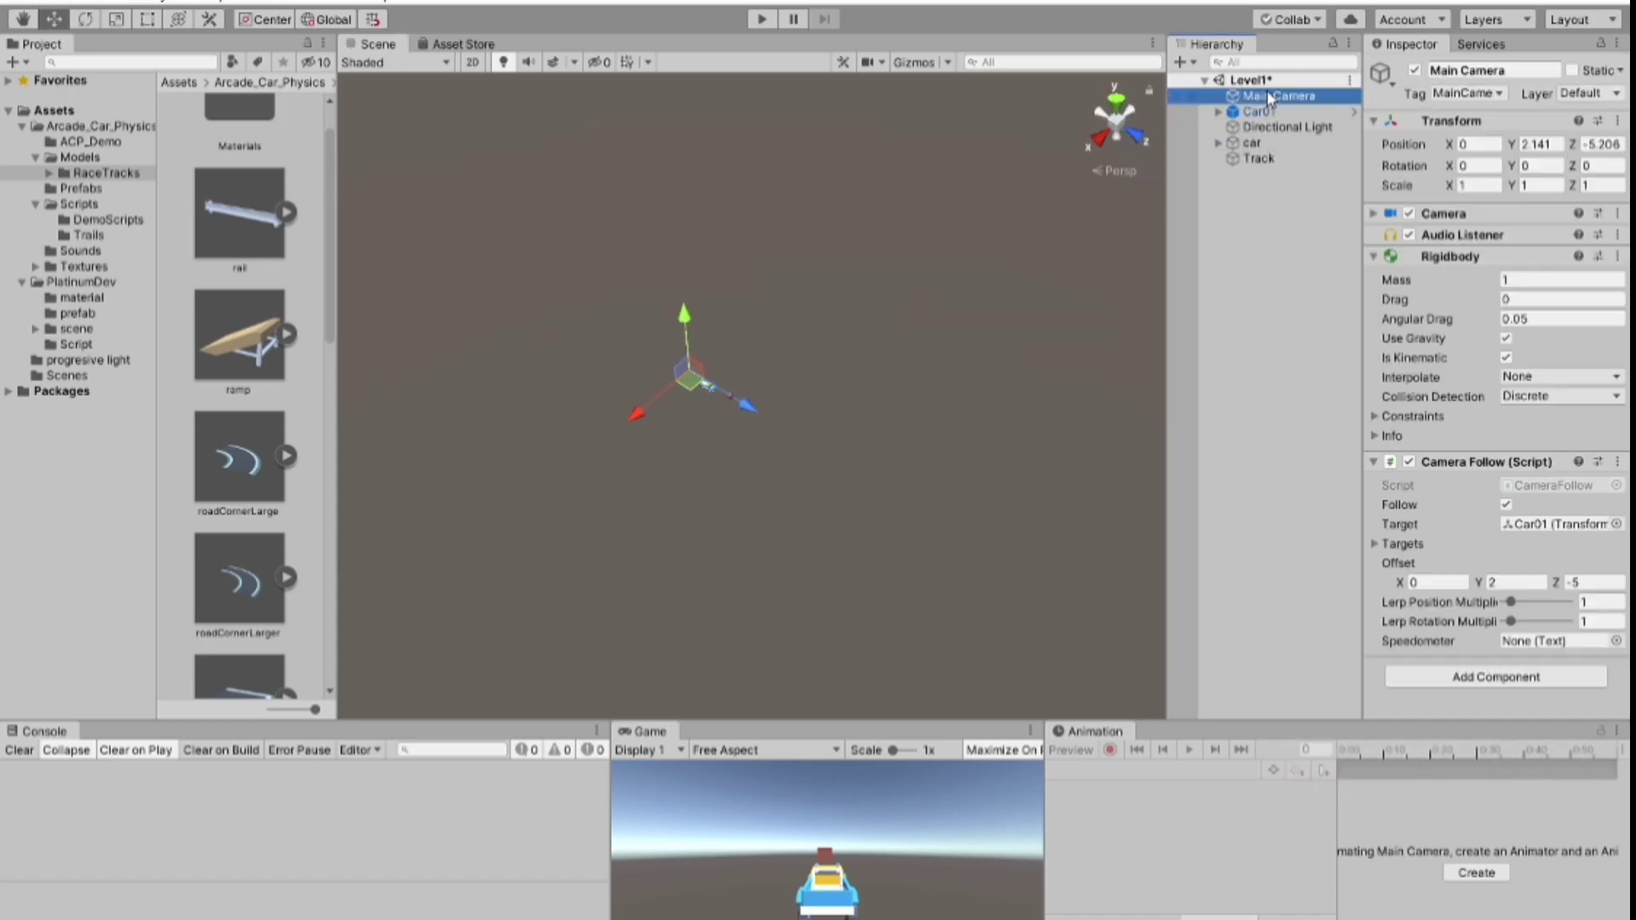
pyautogui.click(1254, 239)
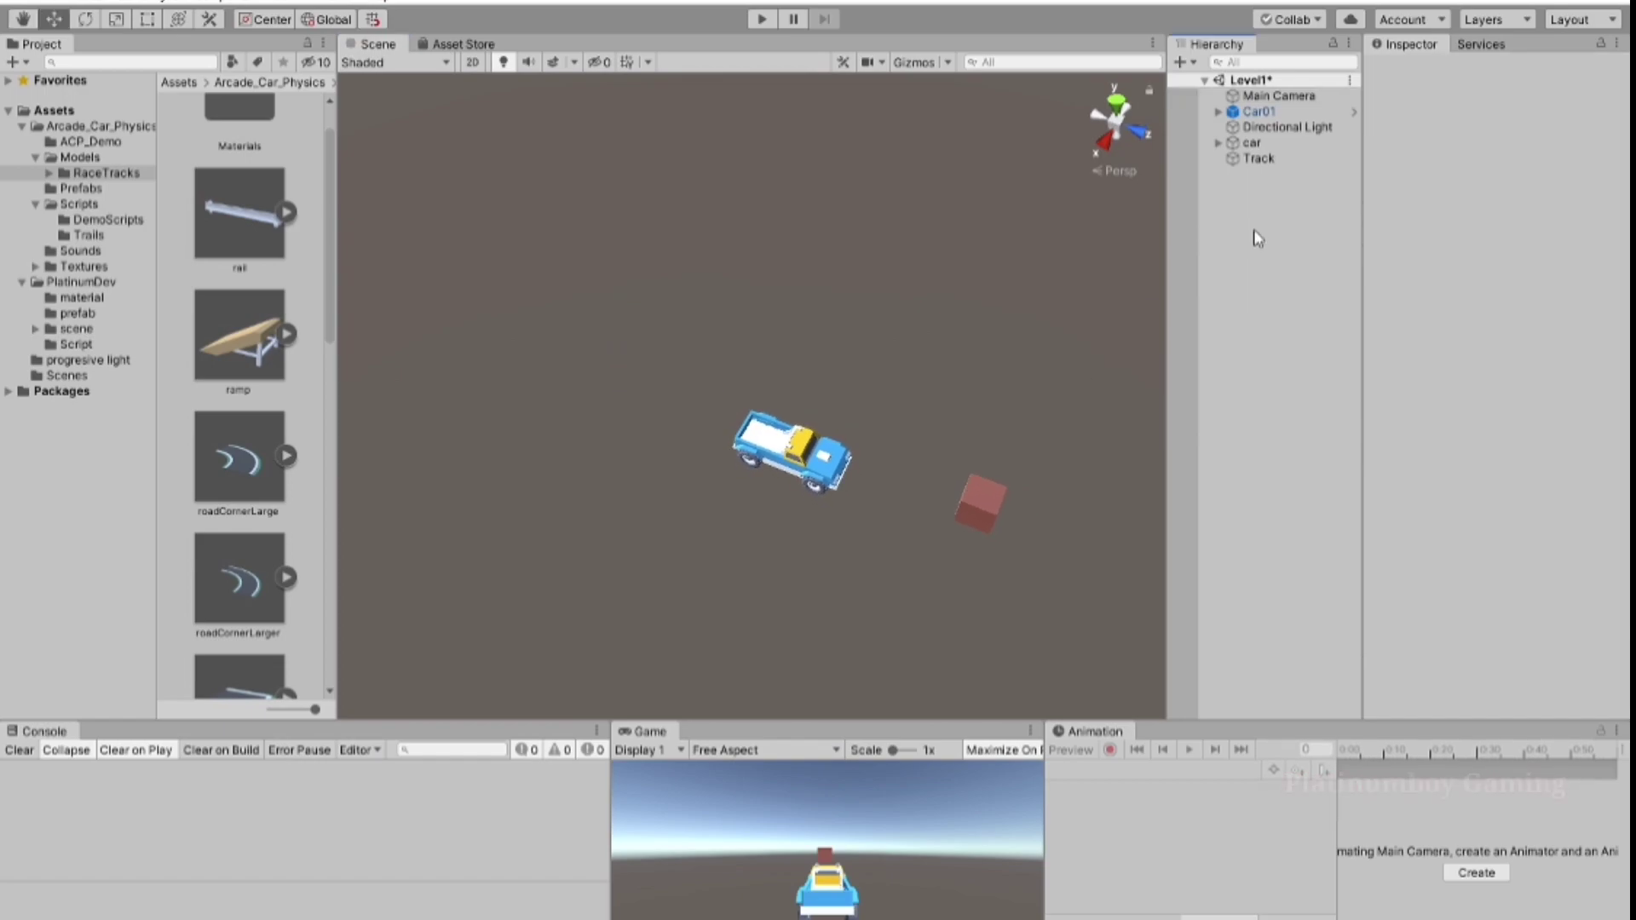
pyautogui.rightClick(1246, 205)
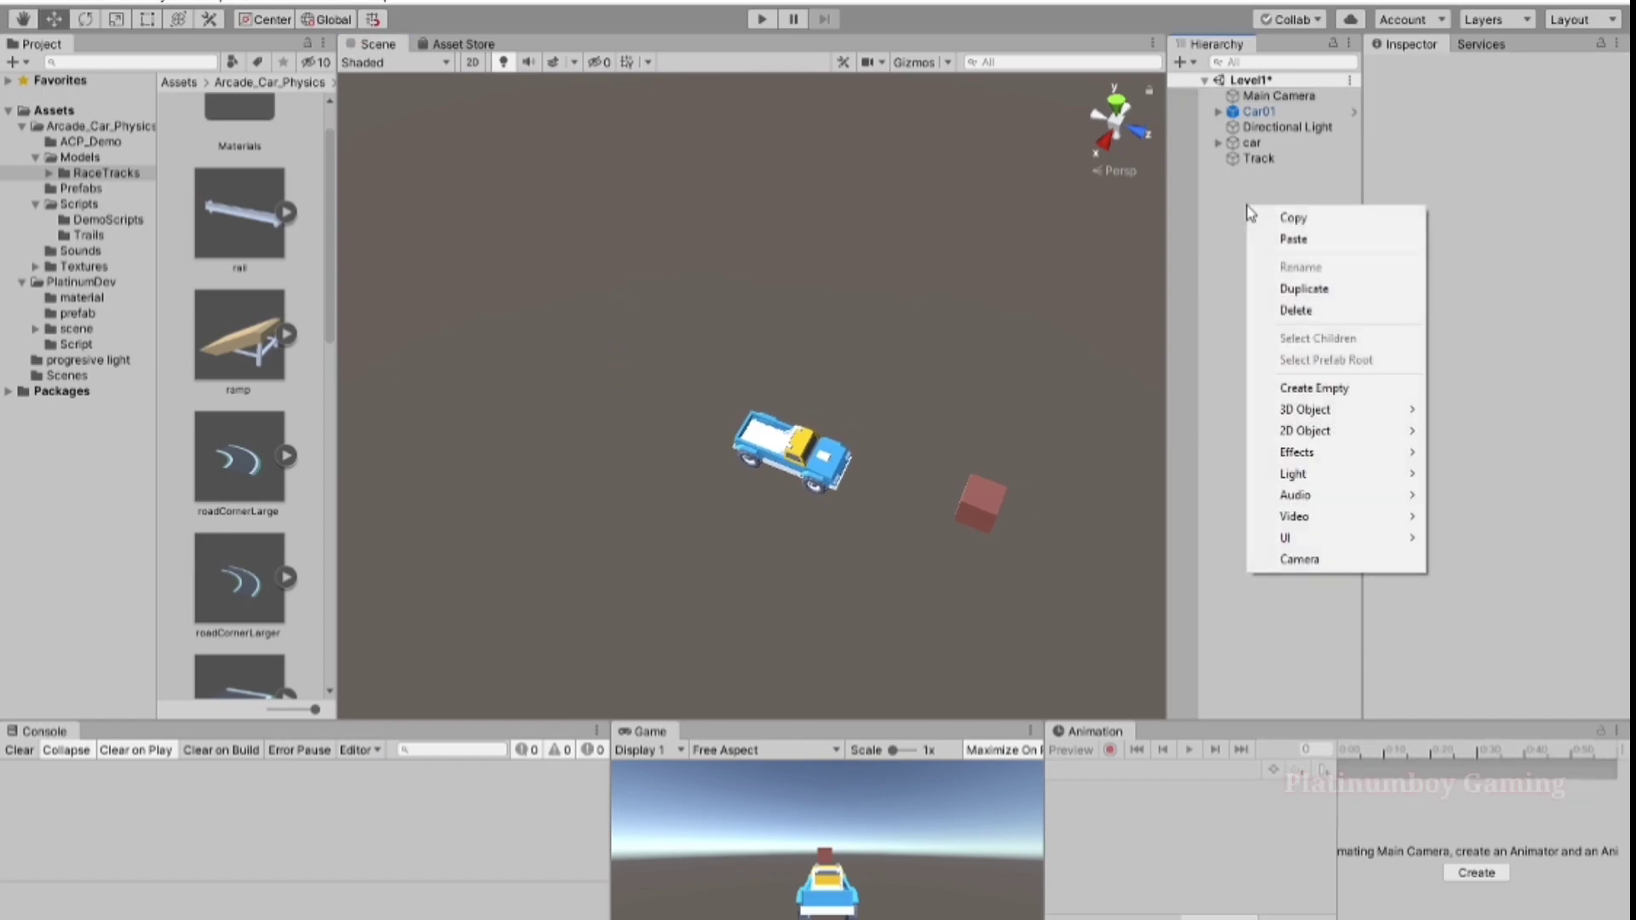
pyautogui.click(1182, 68)
pyautogui.click(1182, 68)
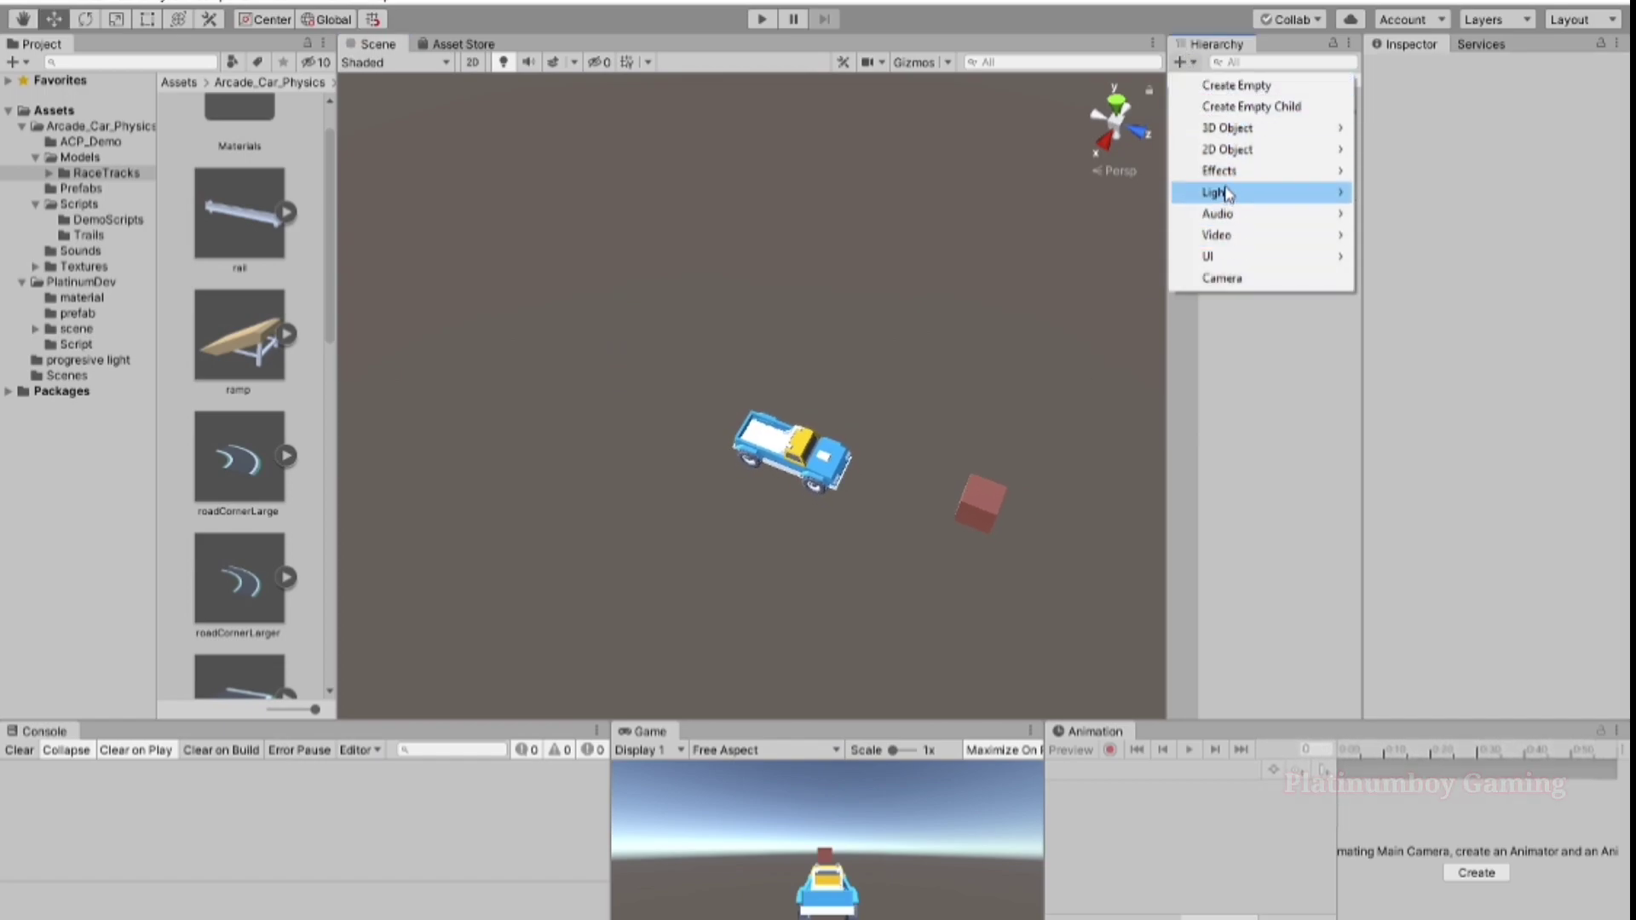
pyautogui.moveTo(1248, 129)
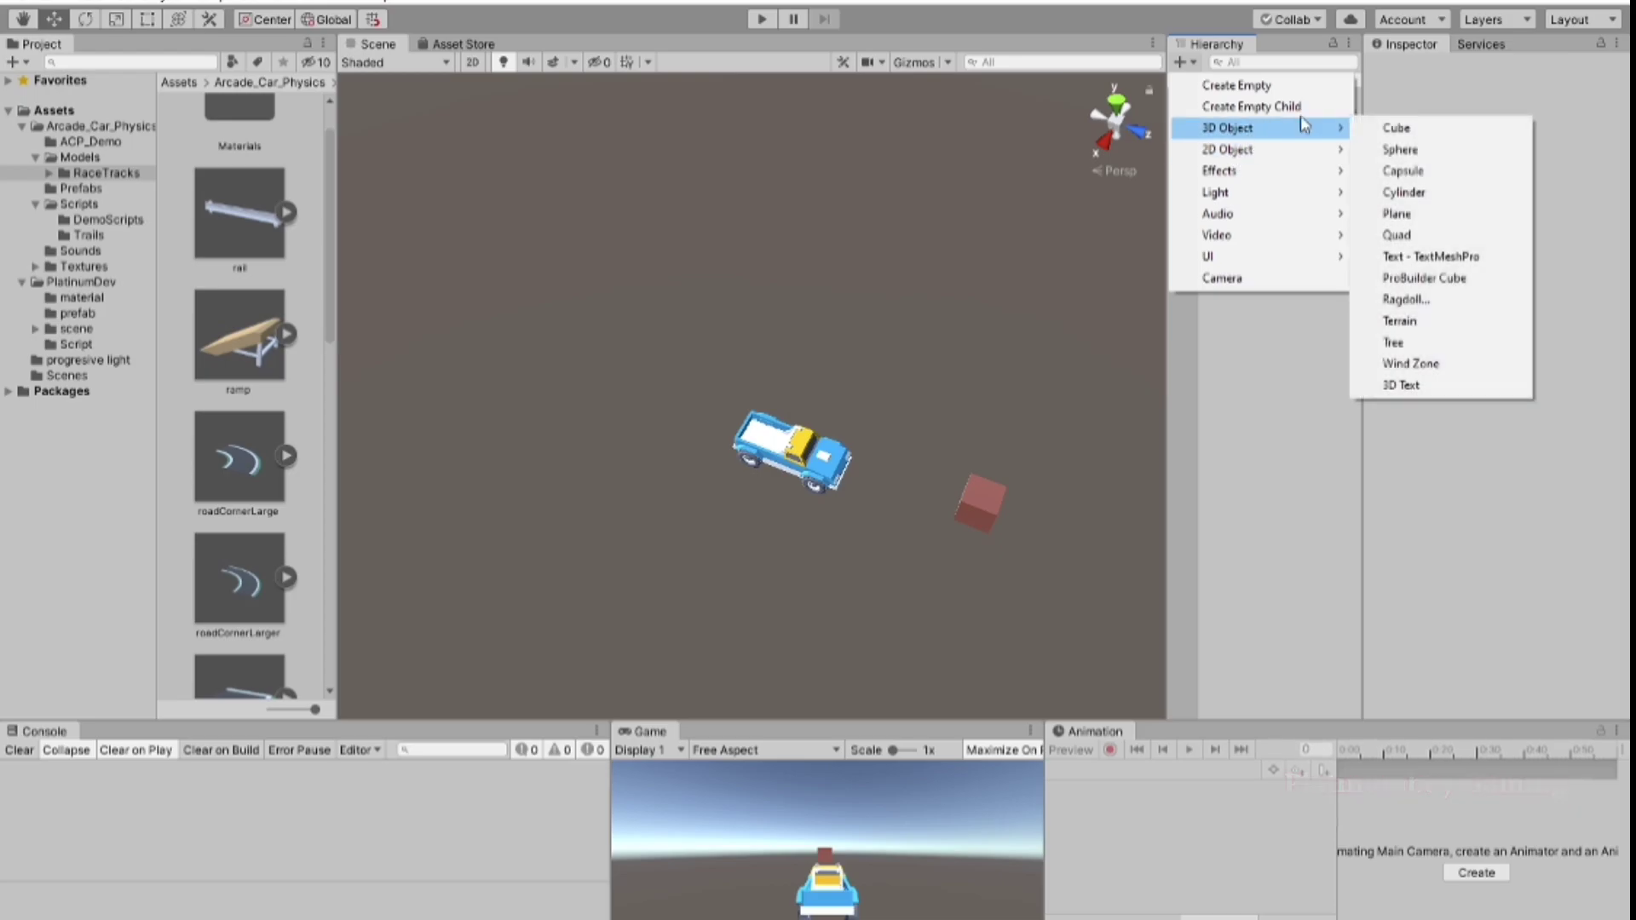
pyautogui.click(1419, 219)
# Frame the new Plane and reset its Transform to position 0,0,0.
pyautogui.keyDown('alt'); pyautogui.moveTo(976, 413); pyautogui.dragTo(1006, 380); pyautogui.keyUp('alt')
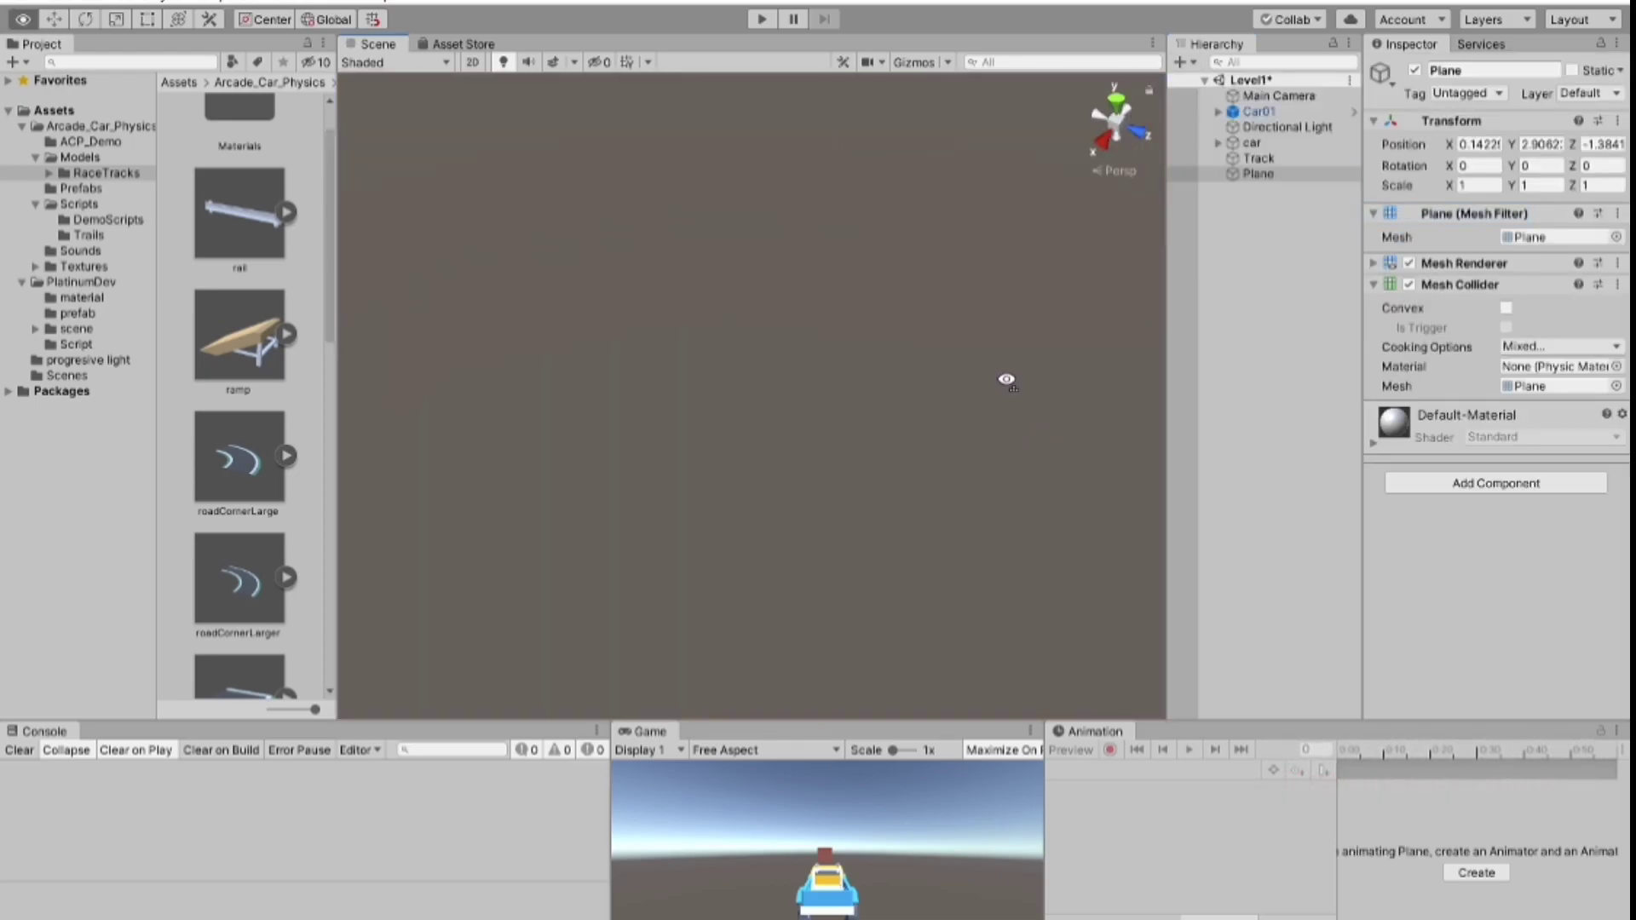
pyautogui.press('f')
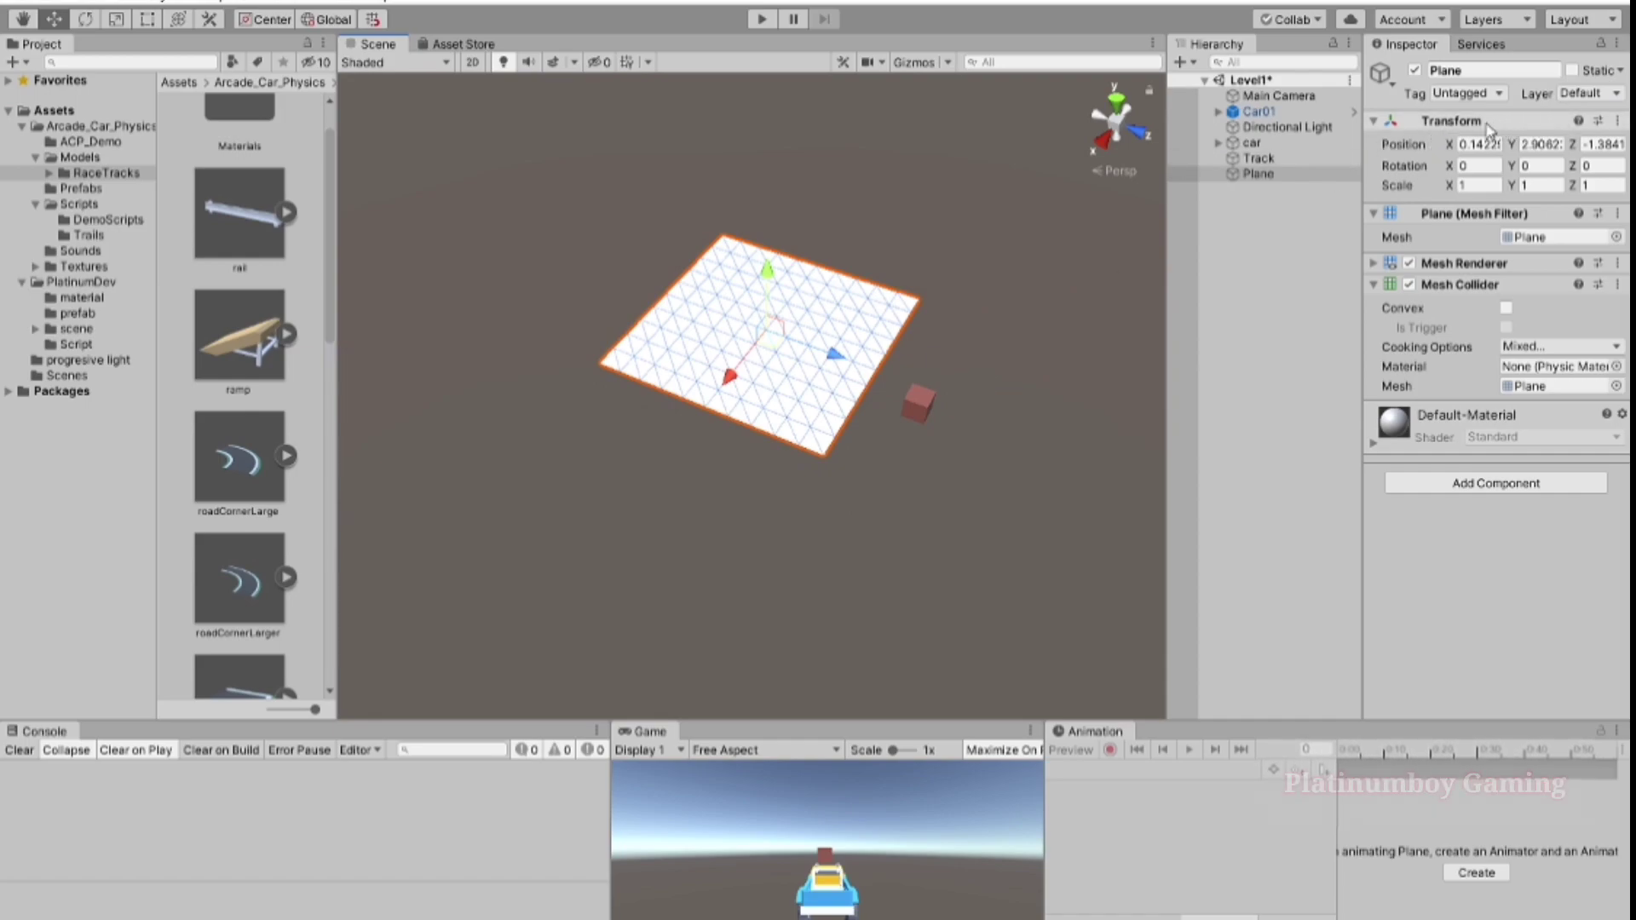
pyautogui.click(1617, 120)
pyautogui.click(1453, 139)
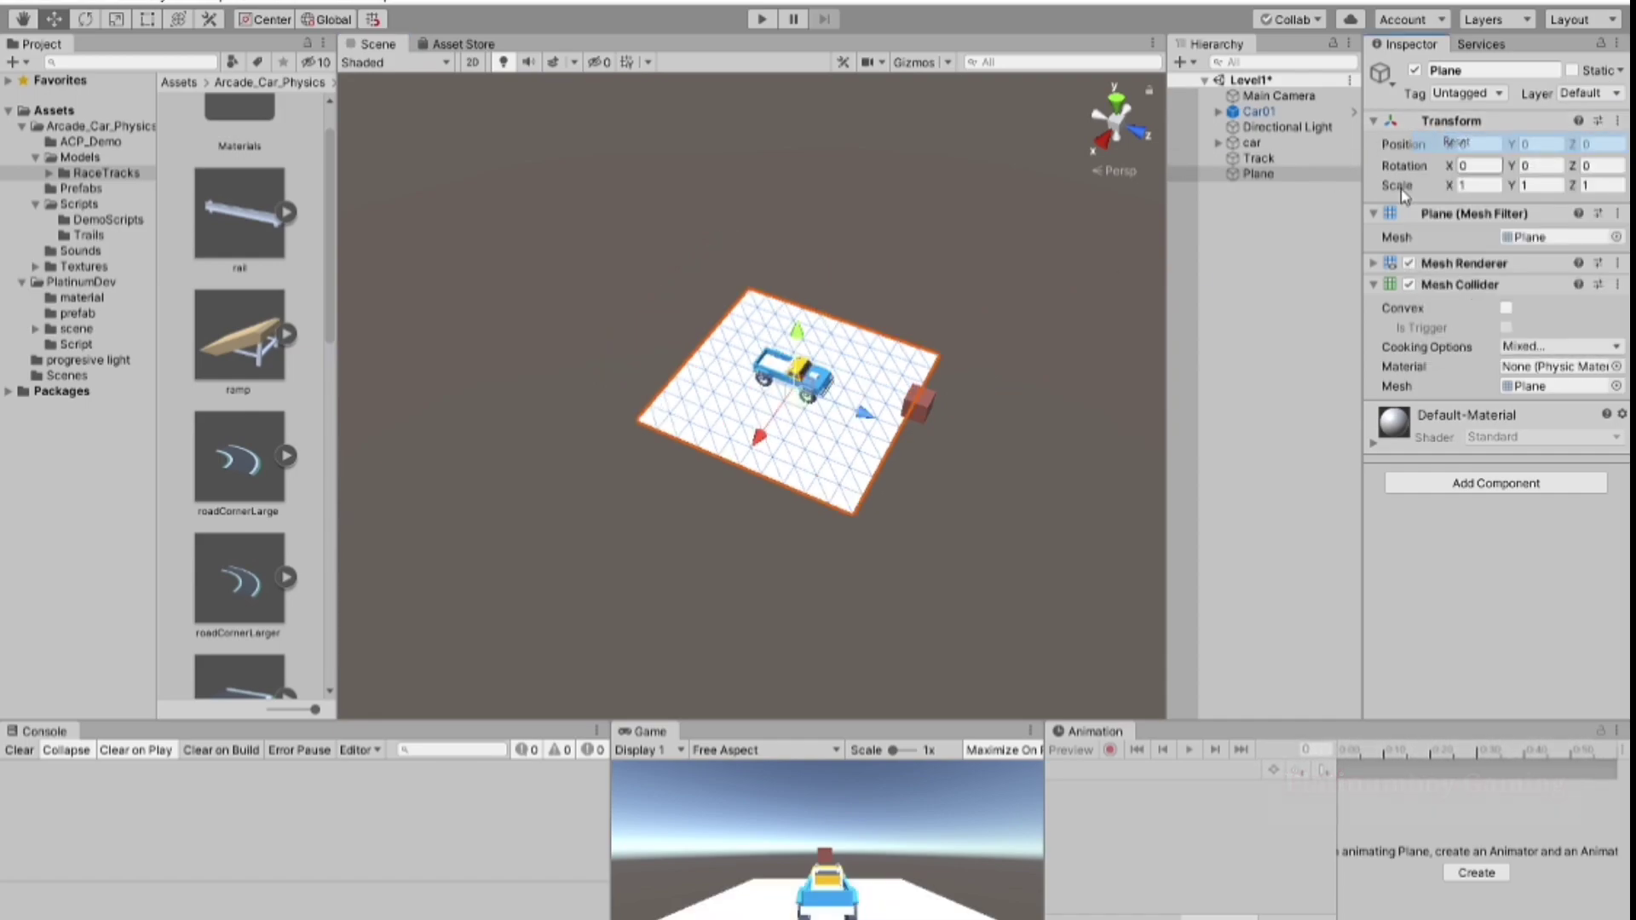
pyautogui.keyDown('alt'); pyautogui.moveTo(1005, 477); pyautogui.dragTo(1033, 451); pyautogui.keyUp('alt')
pyautogui.scroll(10, 949, 401)
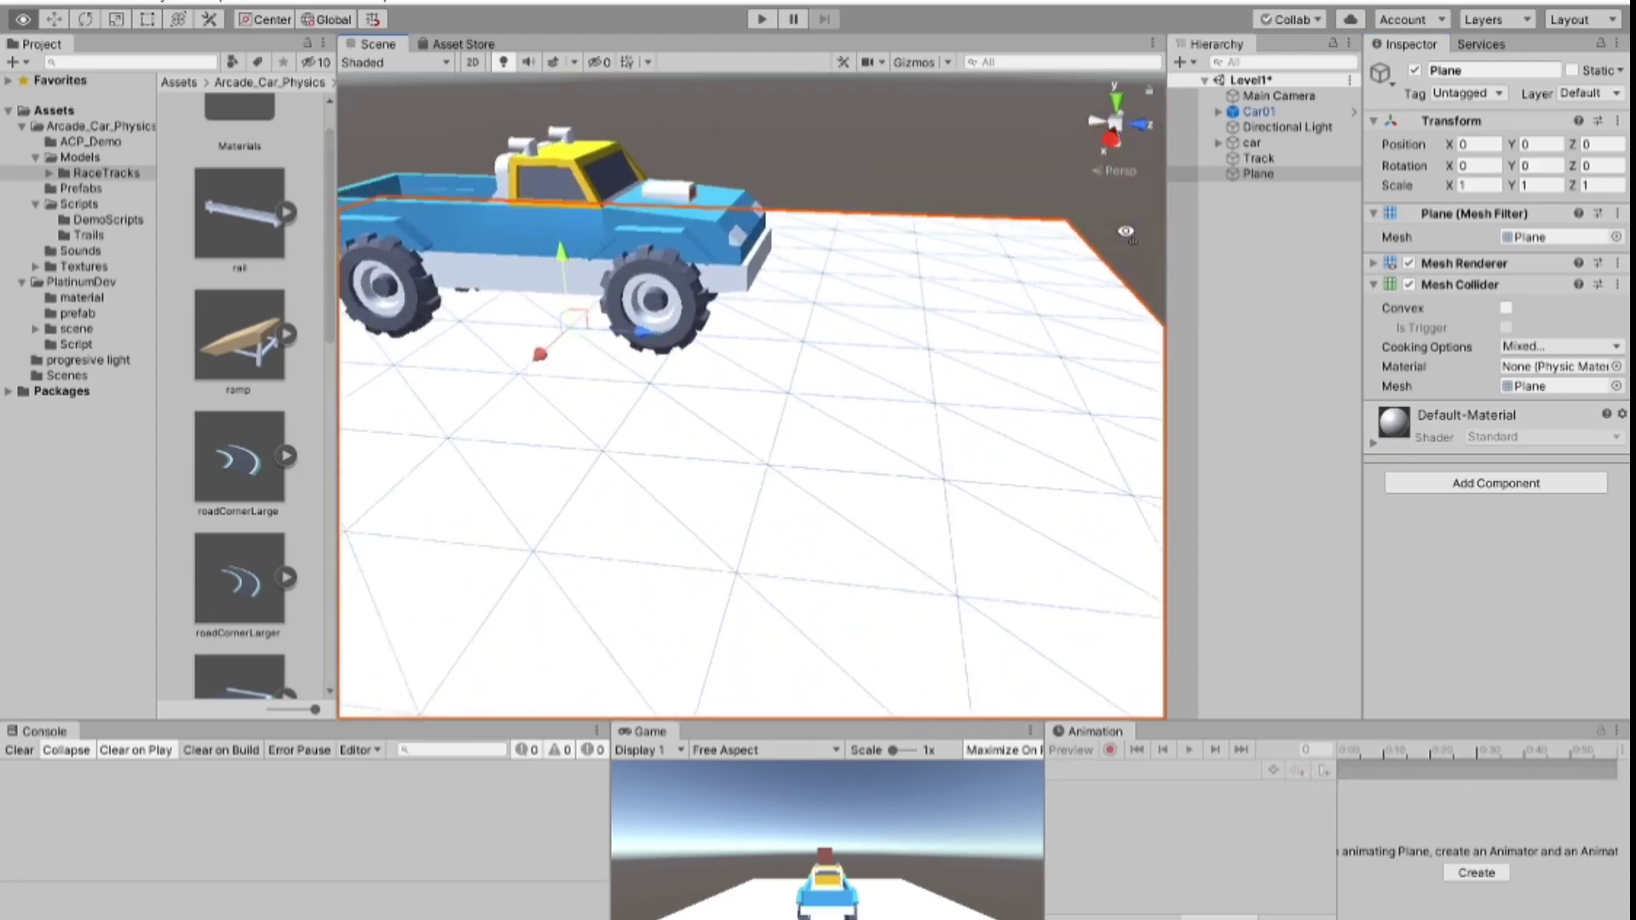
pyautogui.scroll(-10, 972, 224)
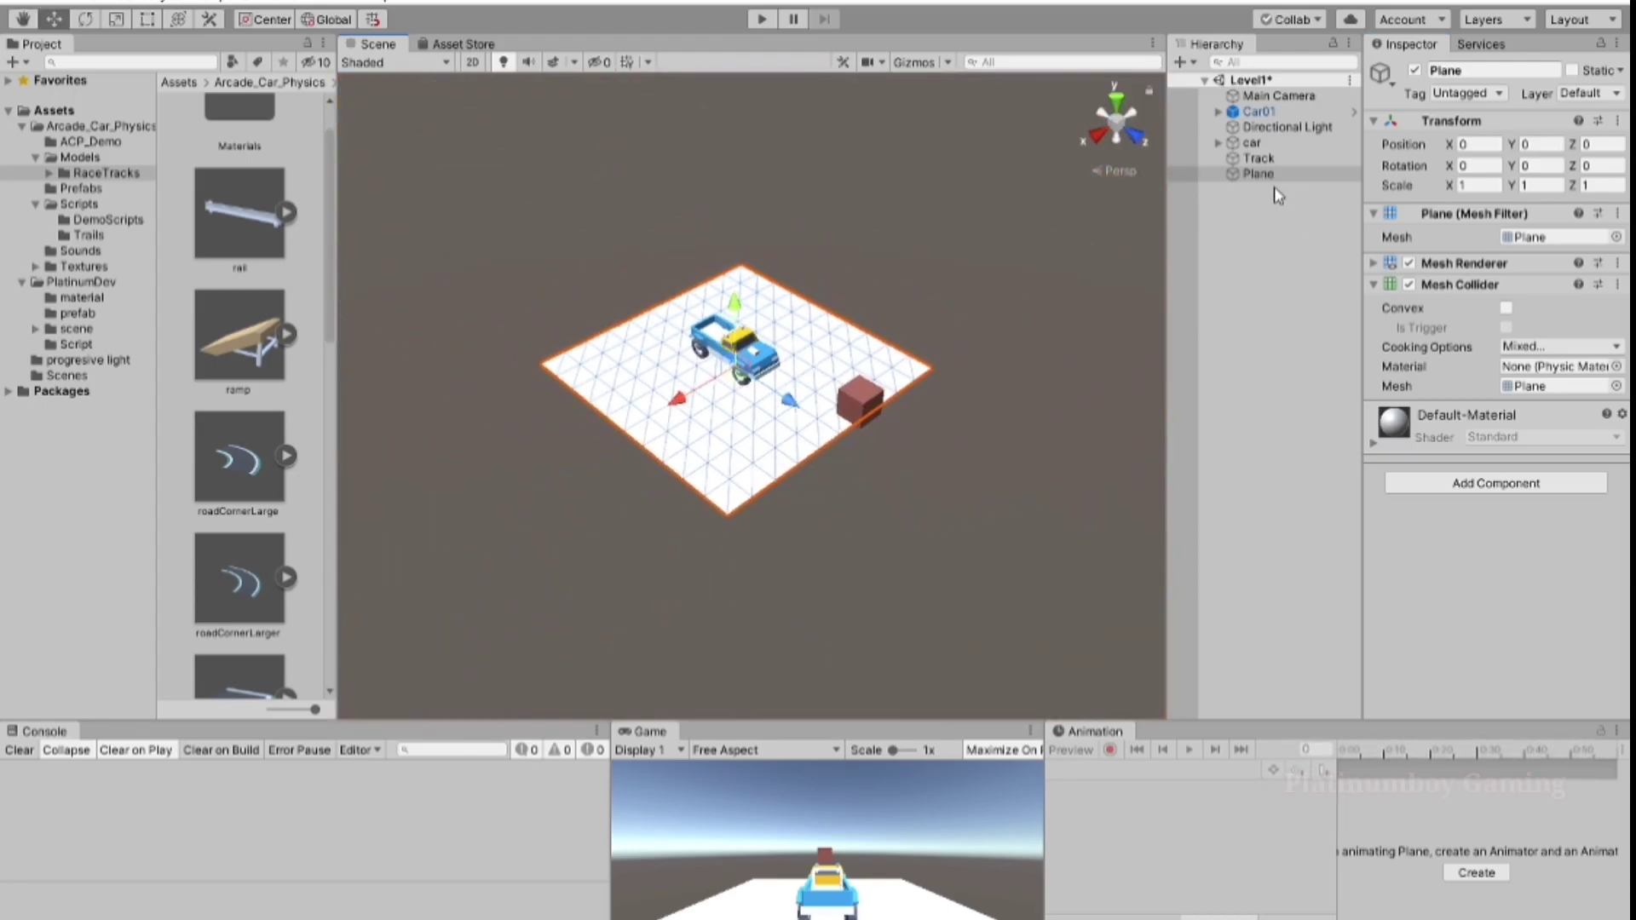
pyautogui.click(1283, 175)
pyautogui.scroll(1, 925, 334)
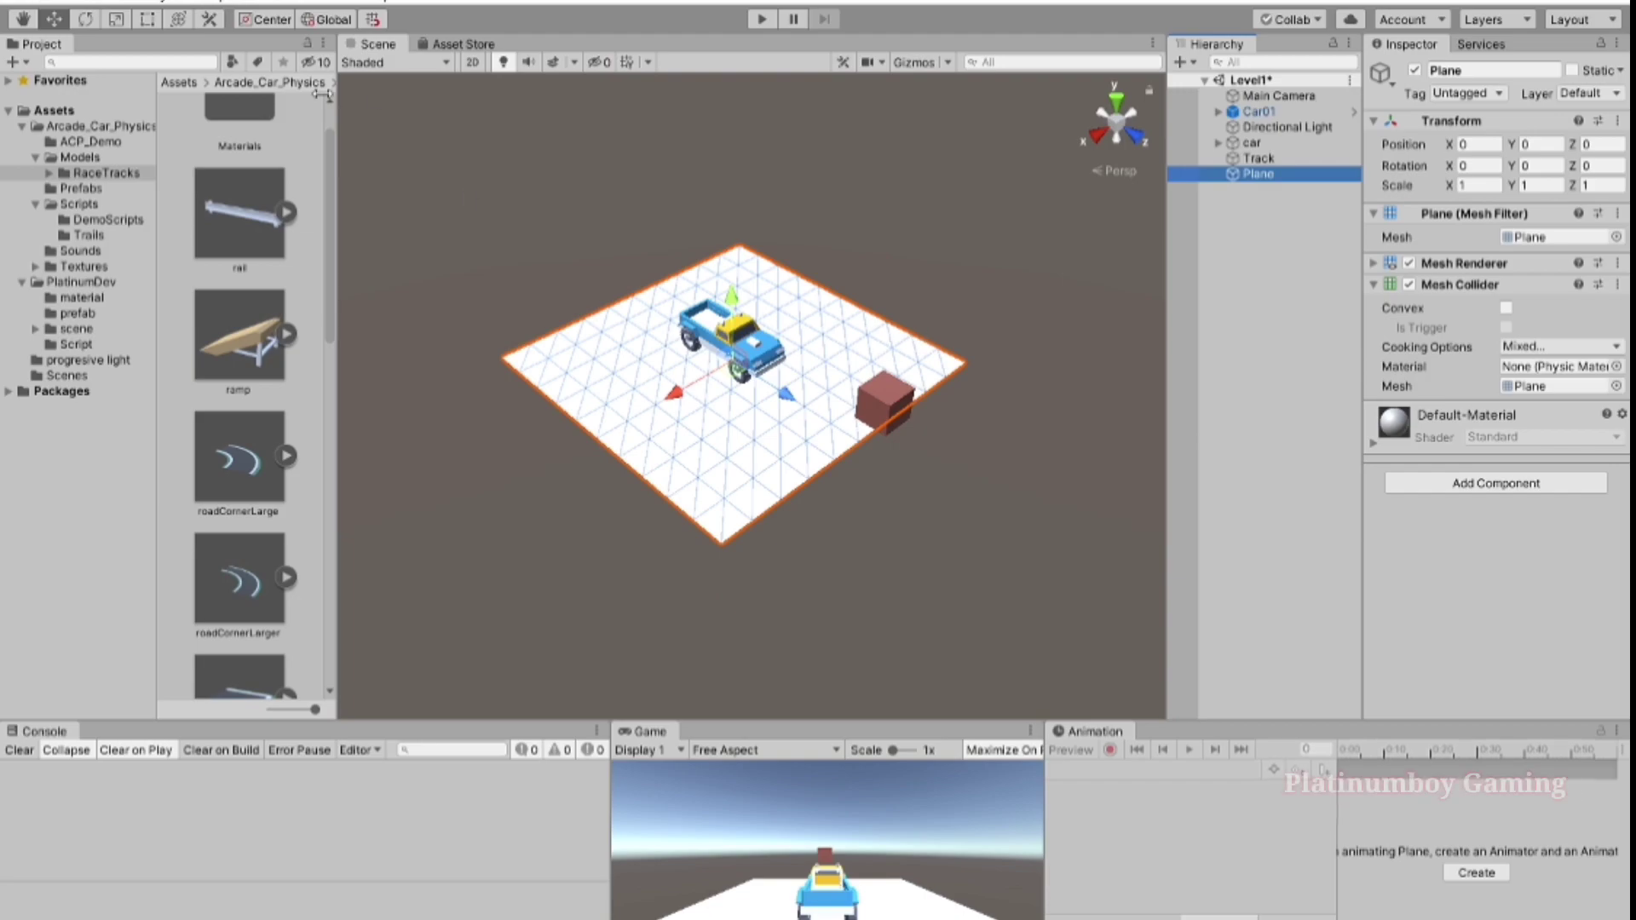
pyautogui.click(252, 82)
pyautogui.click(179, 82)
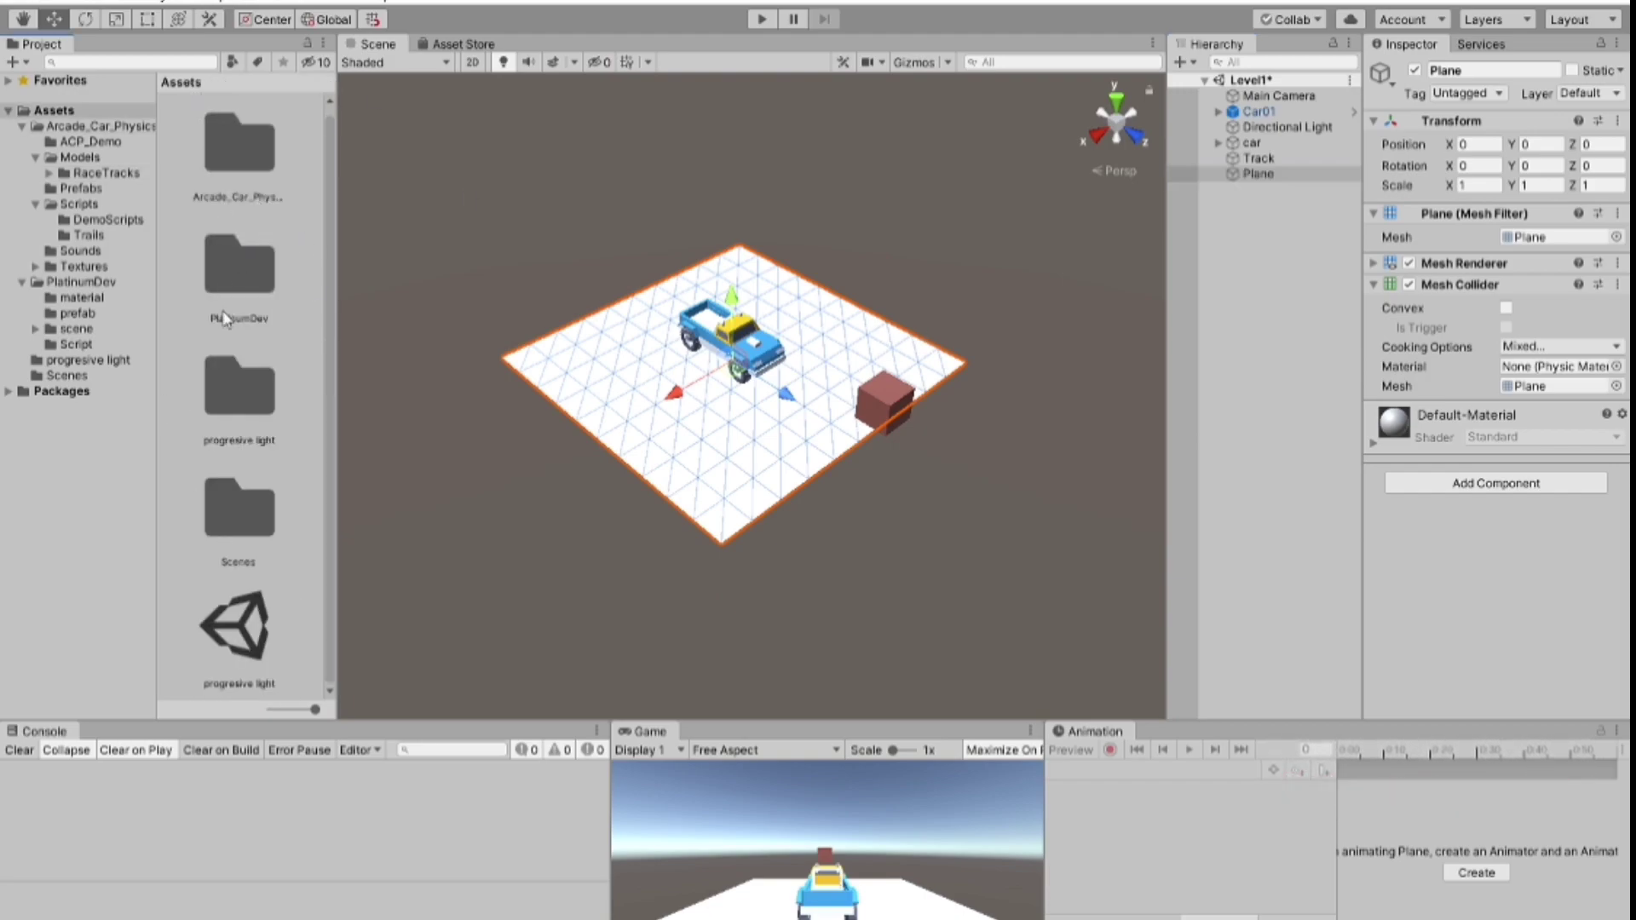
# Drag the track-layout texture from PlatinumDev/scene onto the new Plane.
pyautogui.doubleClick(241, 266)
pyautogui.click(77, 220)
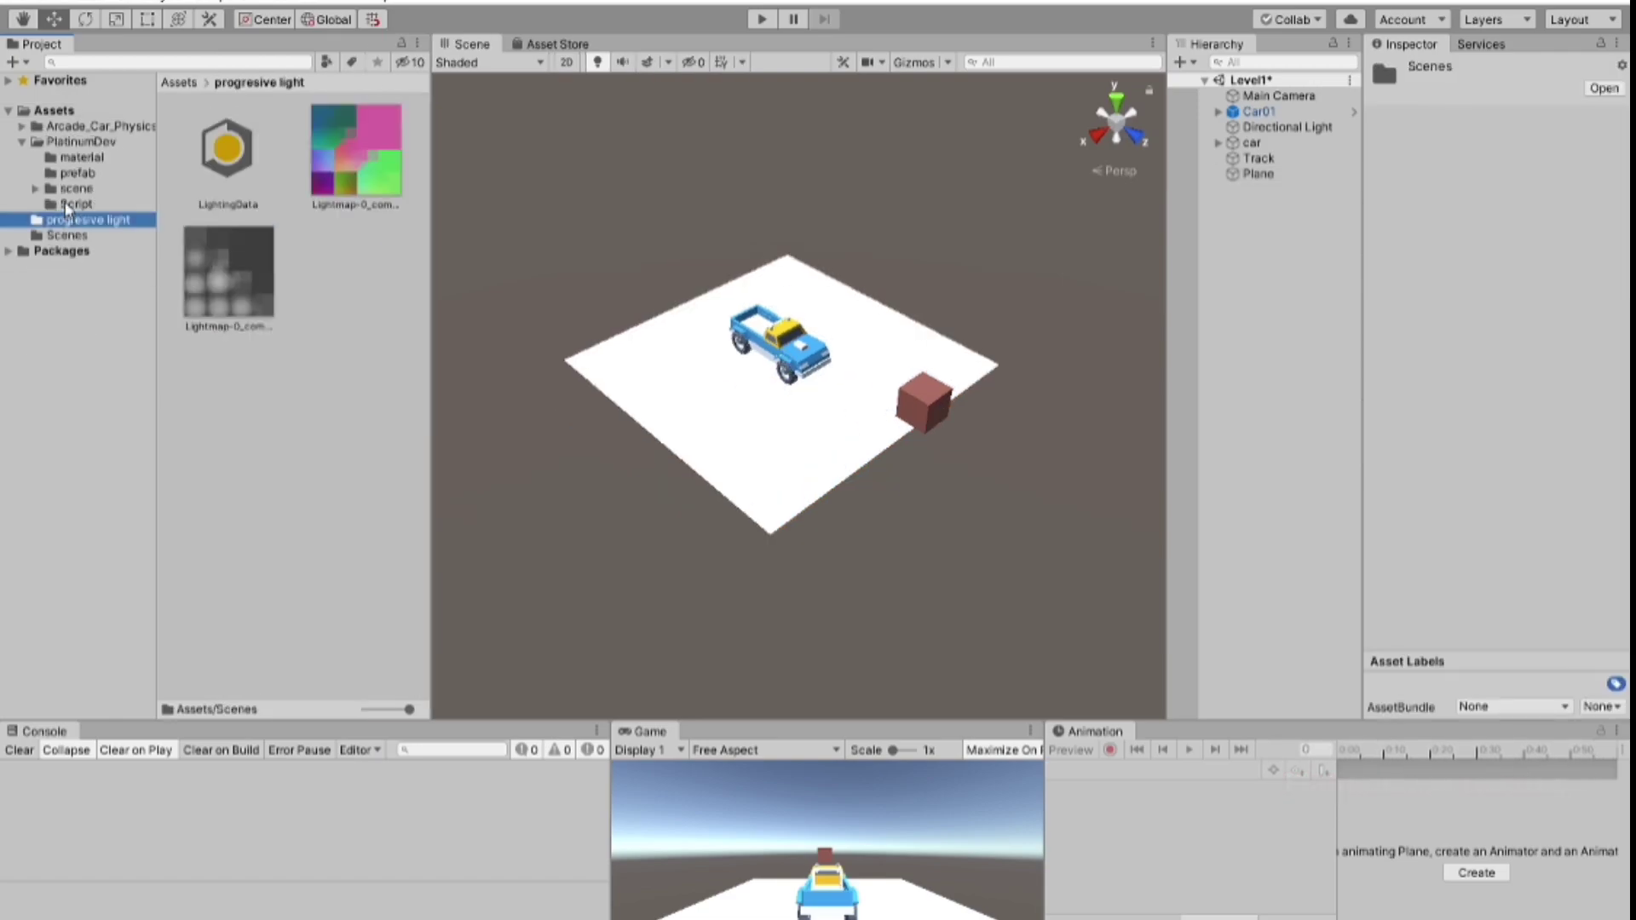
pyautogui.click(67, 191)
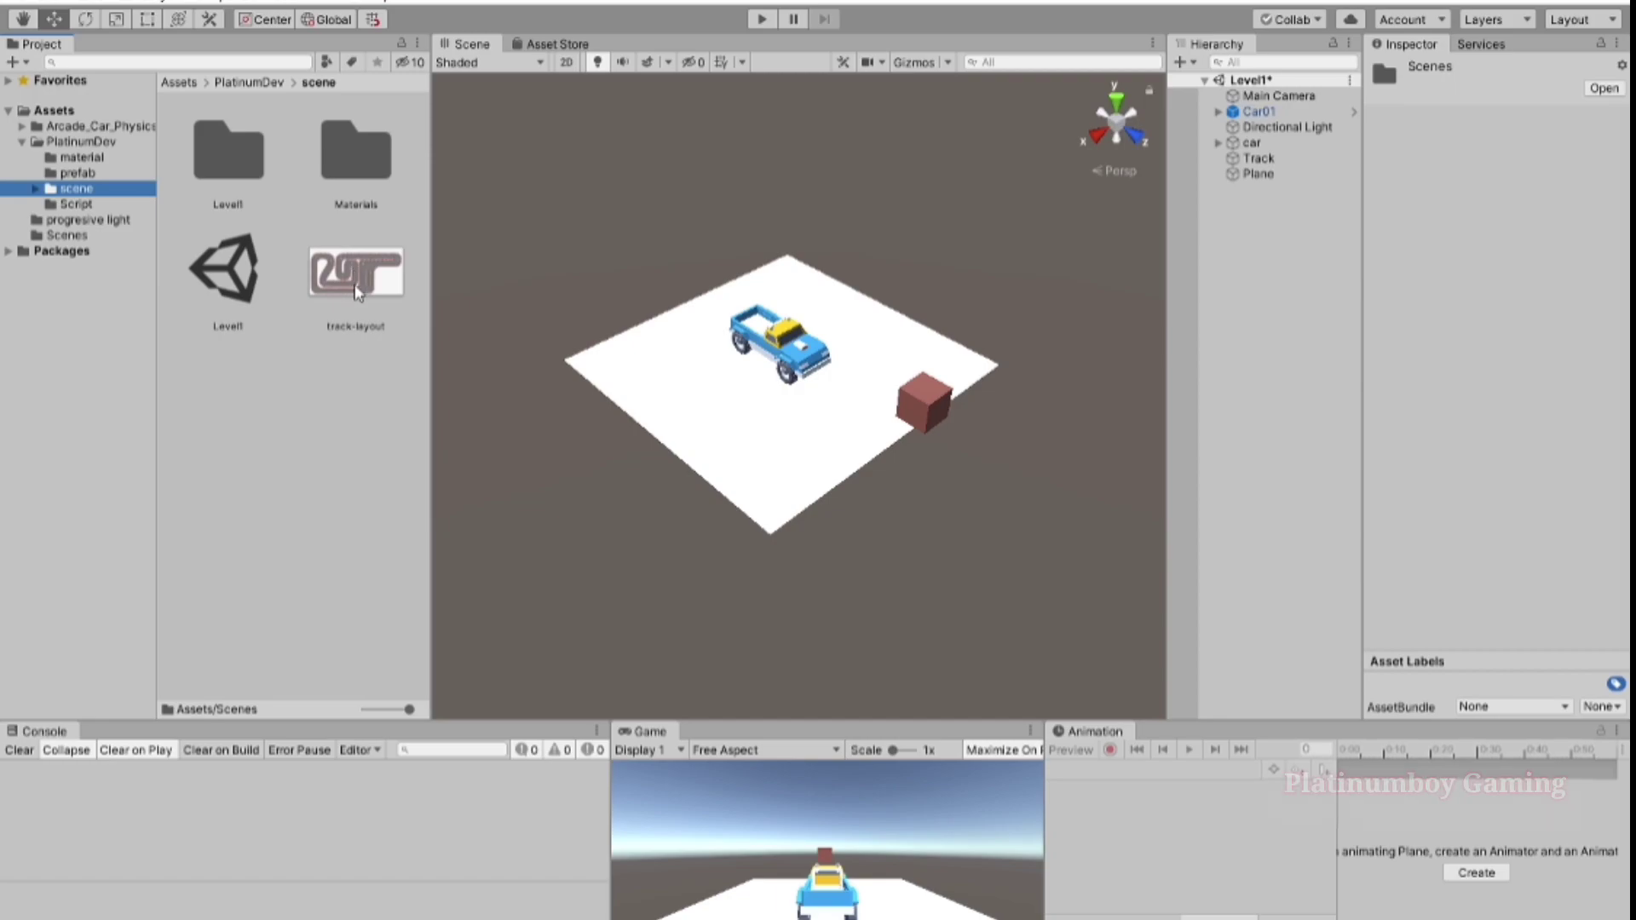
pyautogui.click(343, 293)
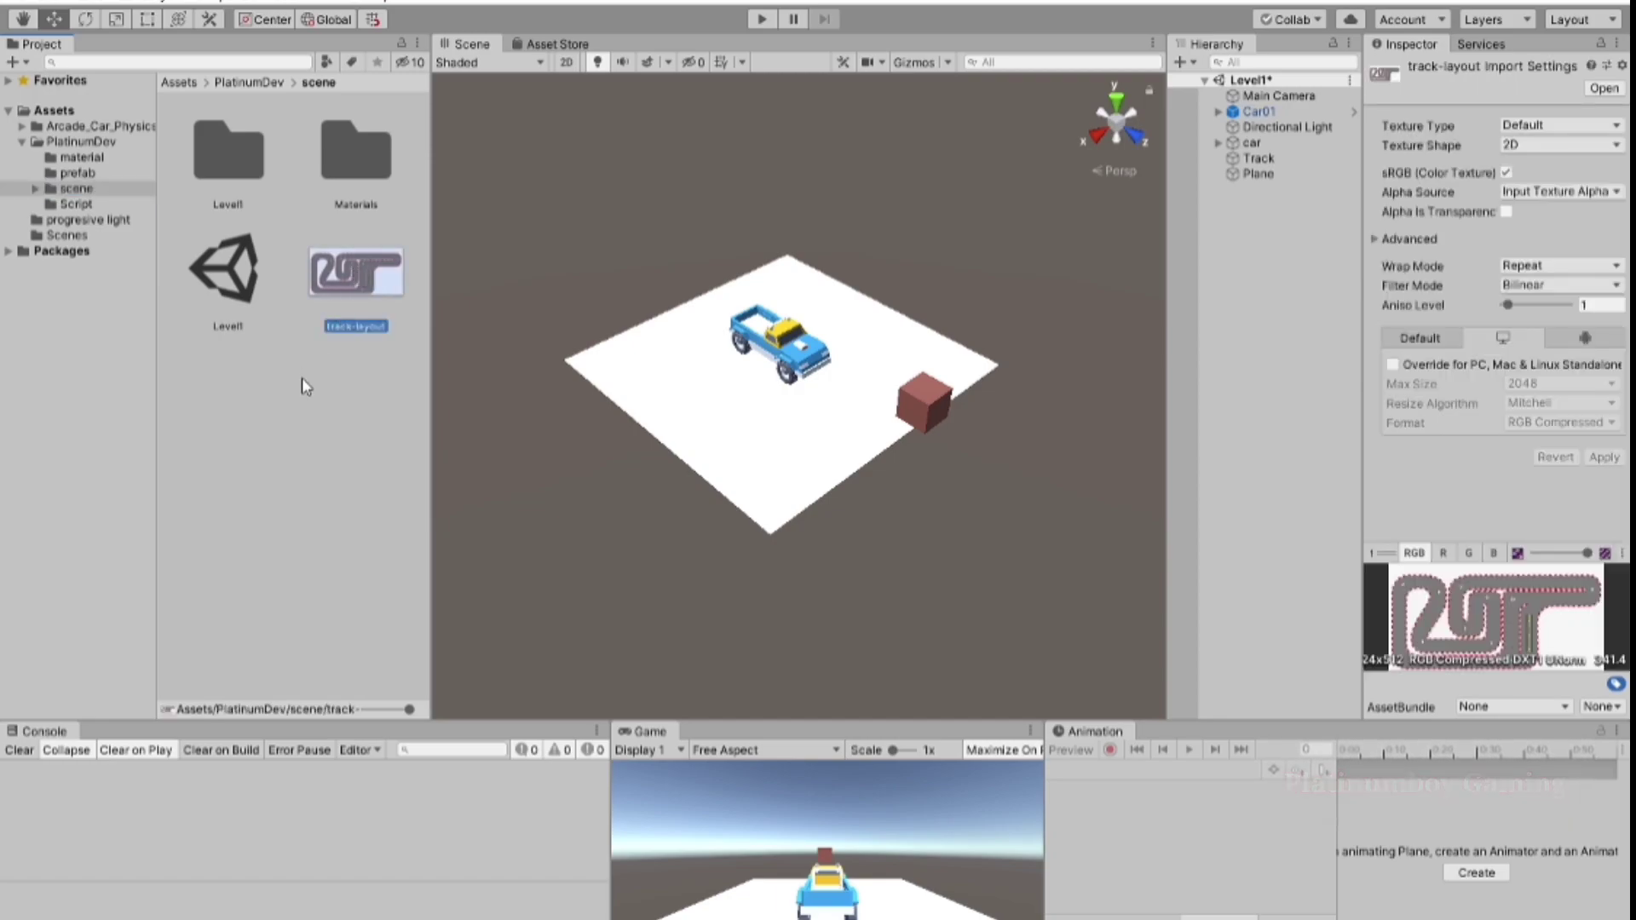
pyautogui.moveTo(345, 281)
pyautogui.mouseDown()
pyautogui.moveTo(750, 439)
pyautogui.moveTo(496, 669)
pyautogui.moveTo(471, 669)
pyautogui.mouseUp()
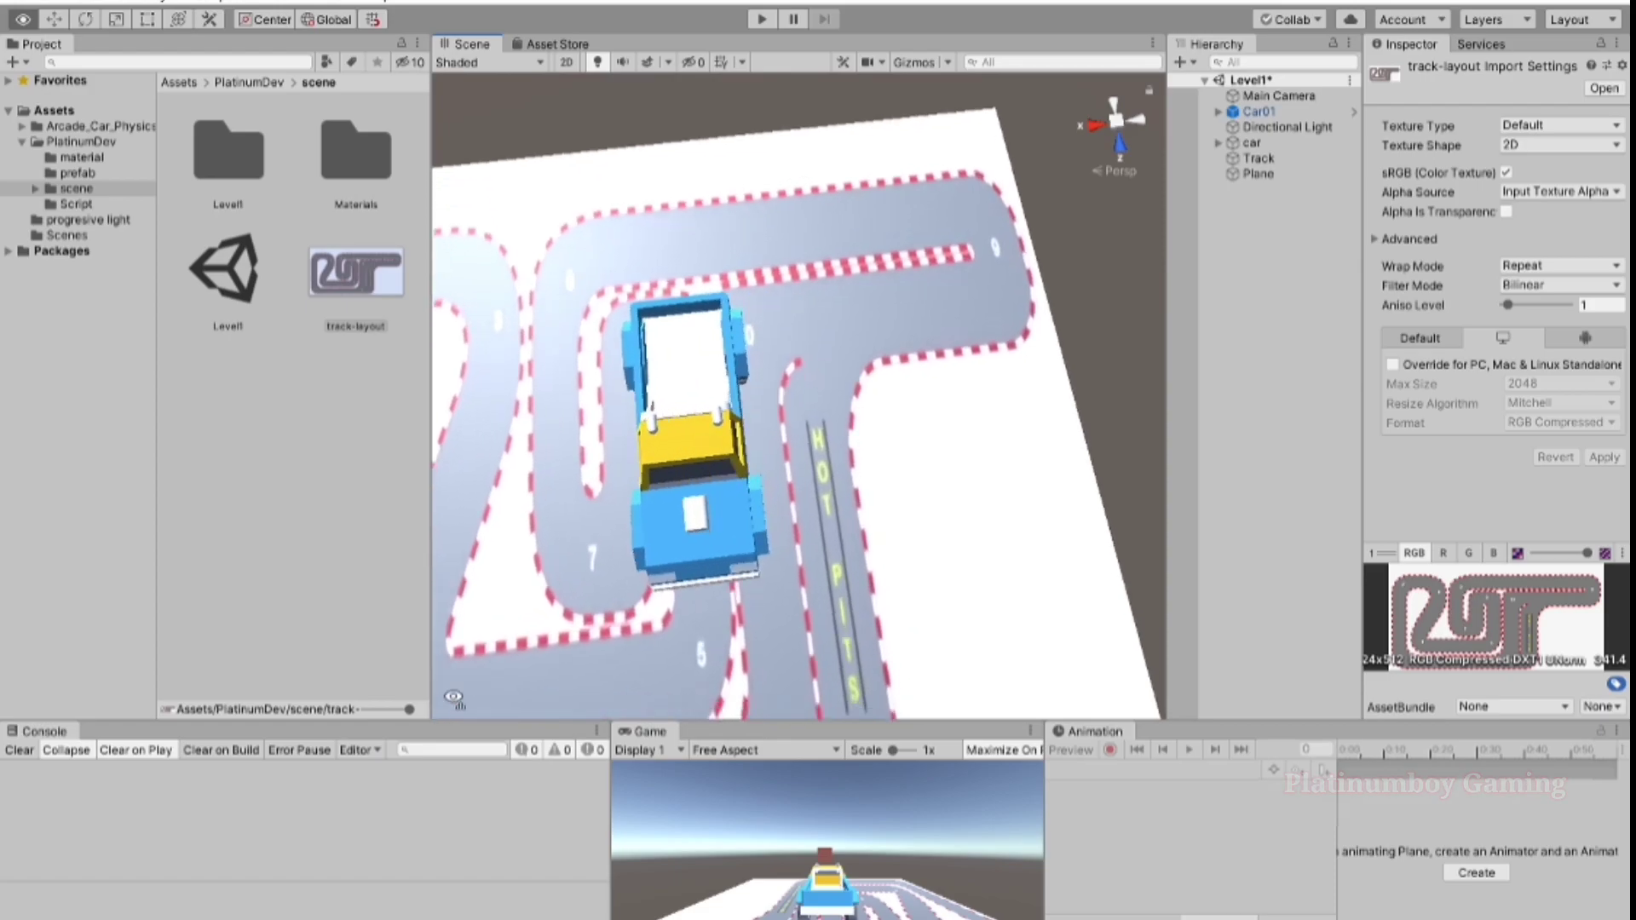
pyautogui.moveTo(471, 669)
pyautogui.keyDown('alt'); pyautogui.mouseDown()
pyautogui.moveTo(407, 789)
pyautogui.moveTo(596, 639)
pyautogui.mouseUp(); pyautogui.keyUp('alt')
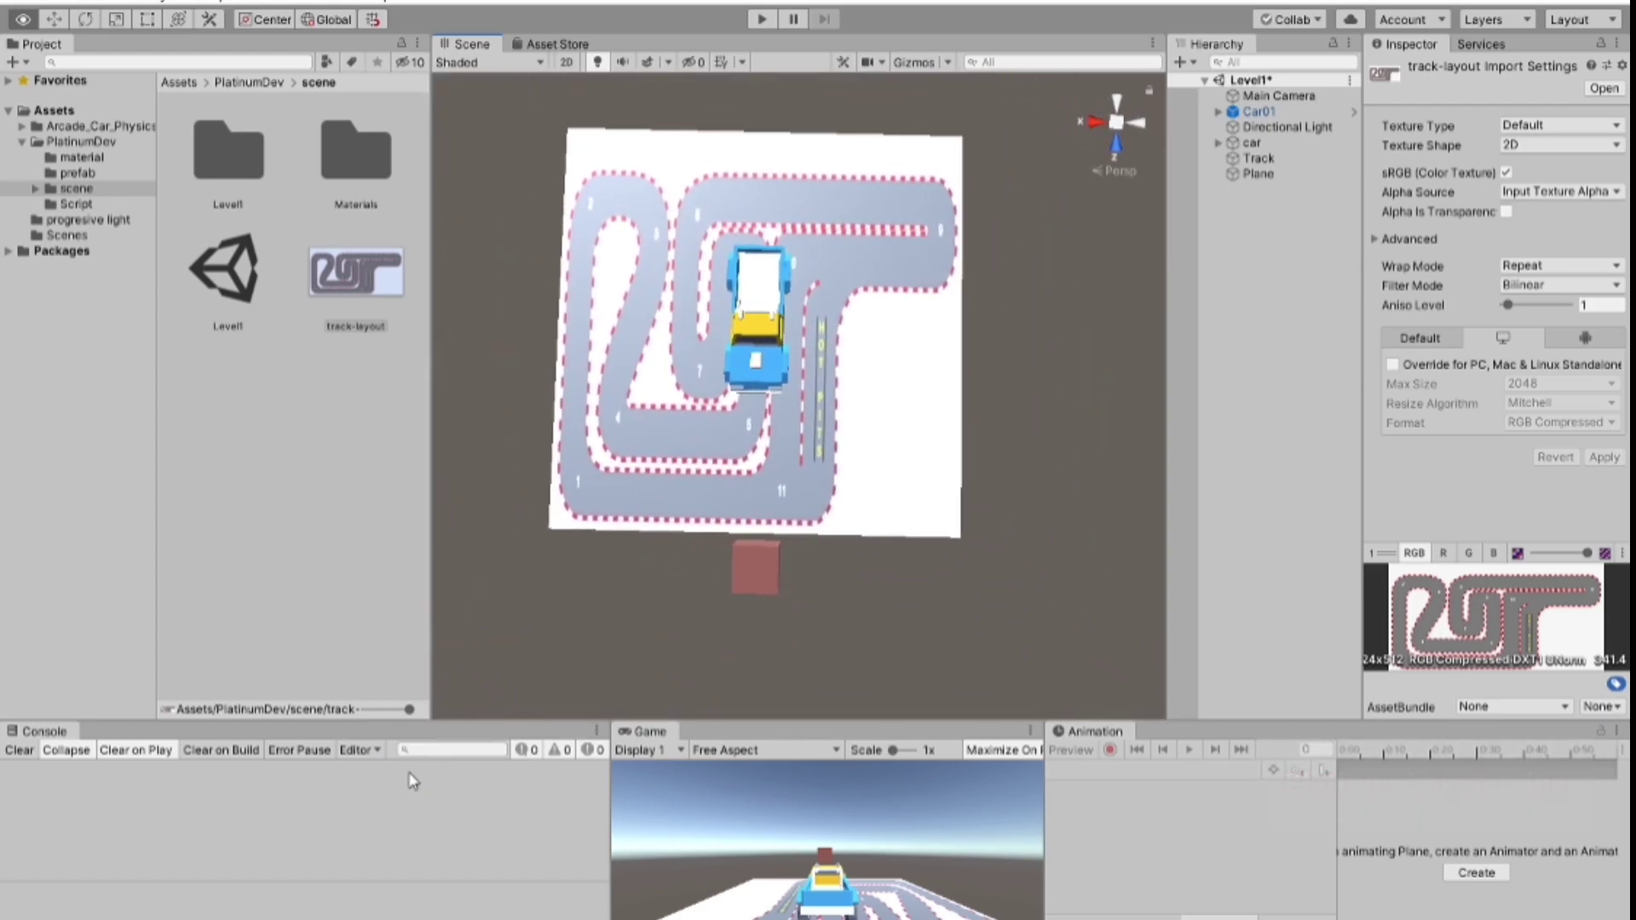
pyautogui.click(800, 489)
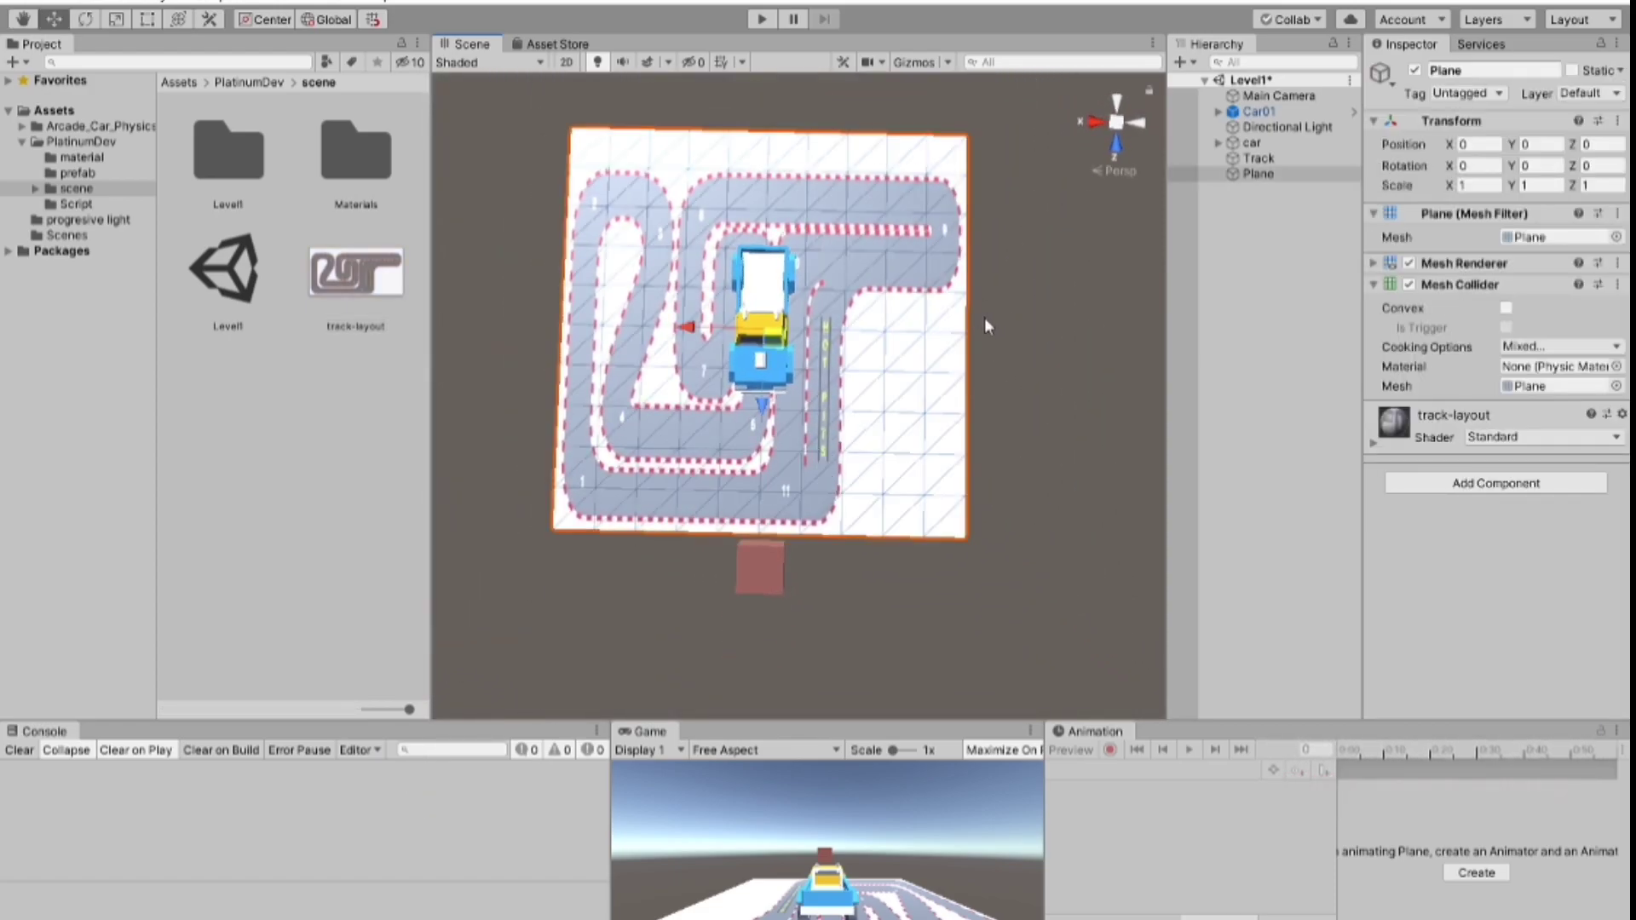
# Try a Plane Scale X of 10 and set its Position X to 0.
pyautogui.click(1259, 174)
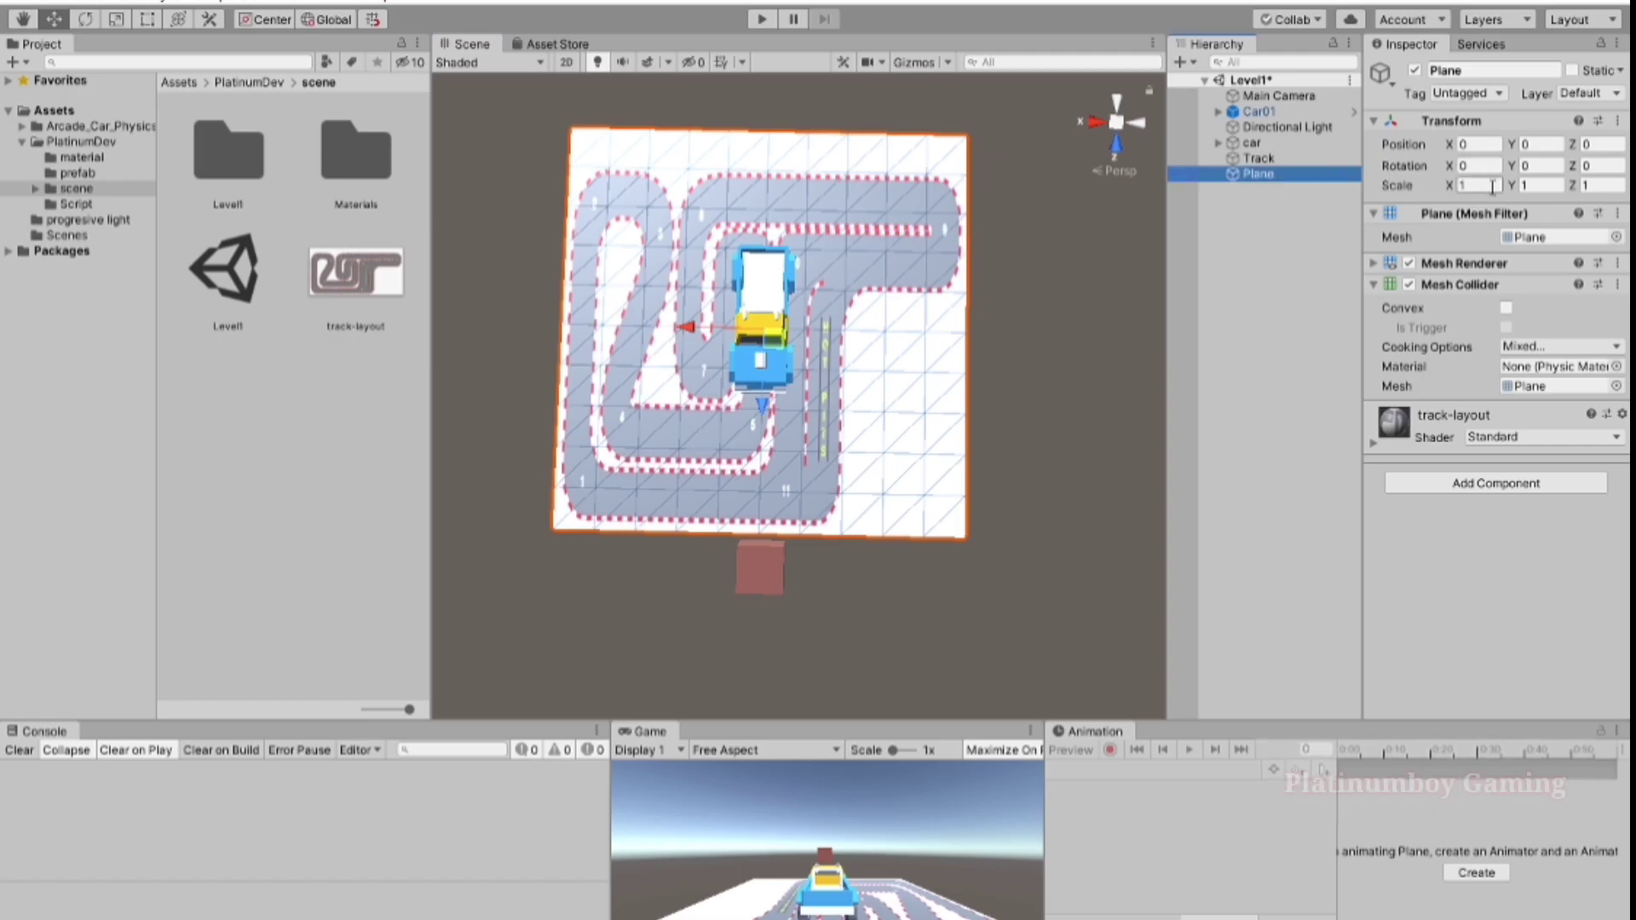
pyautogui.click(1490, 188)
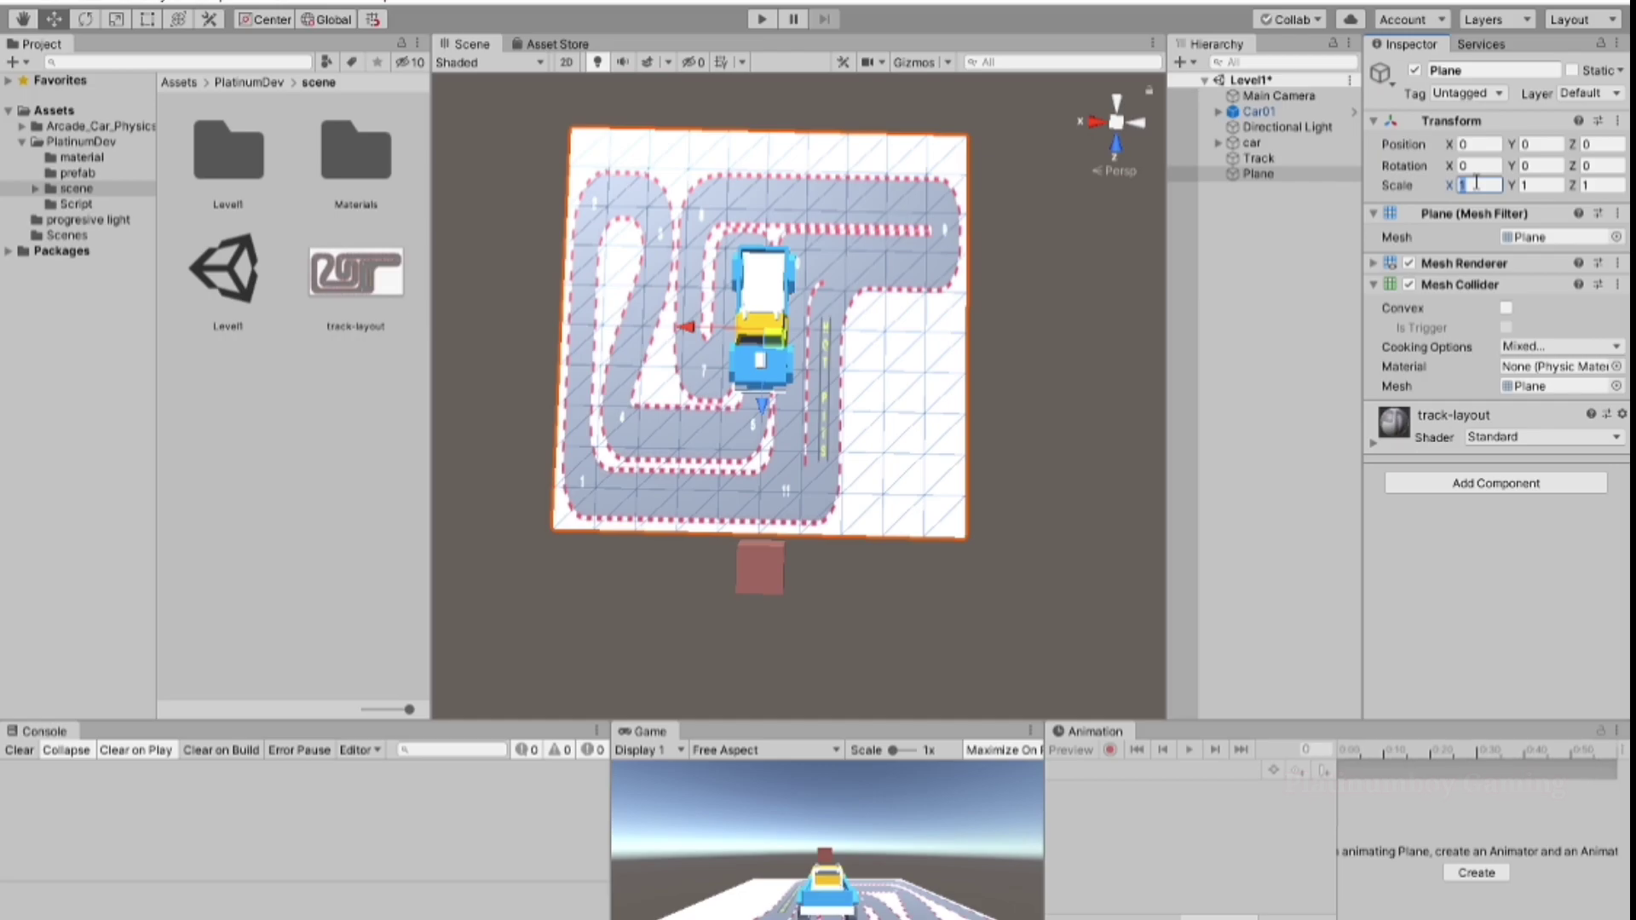
pyautogui.write('2')
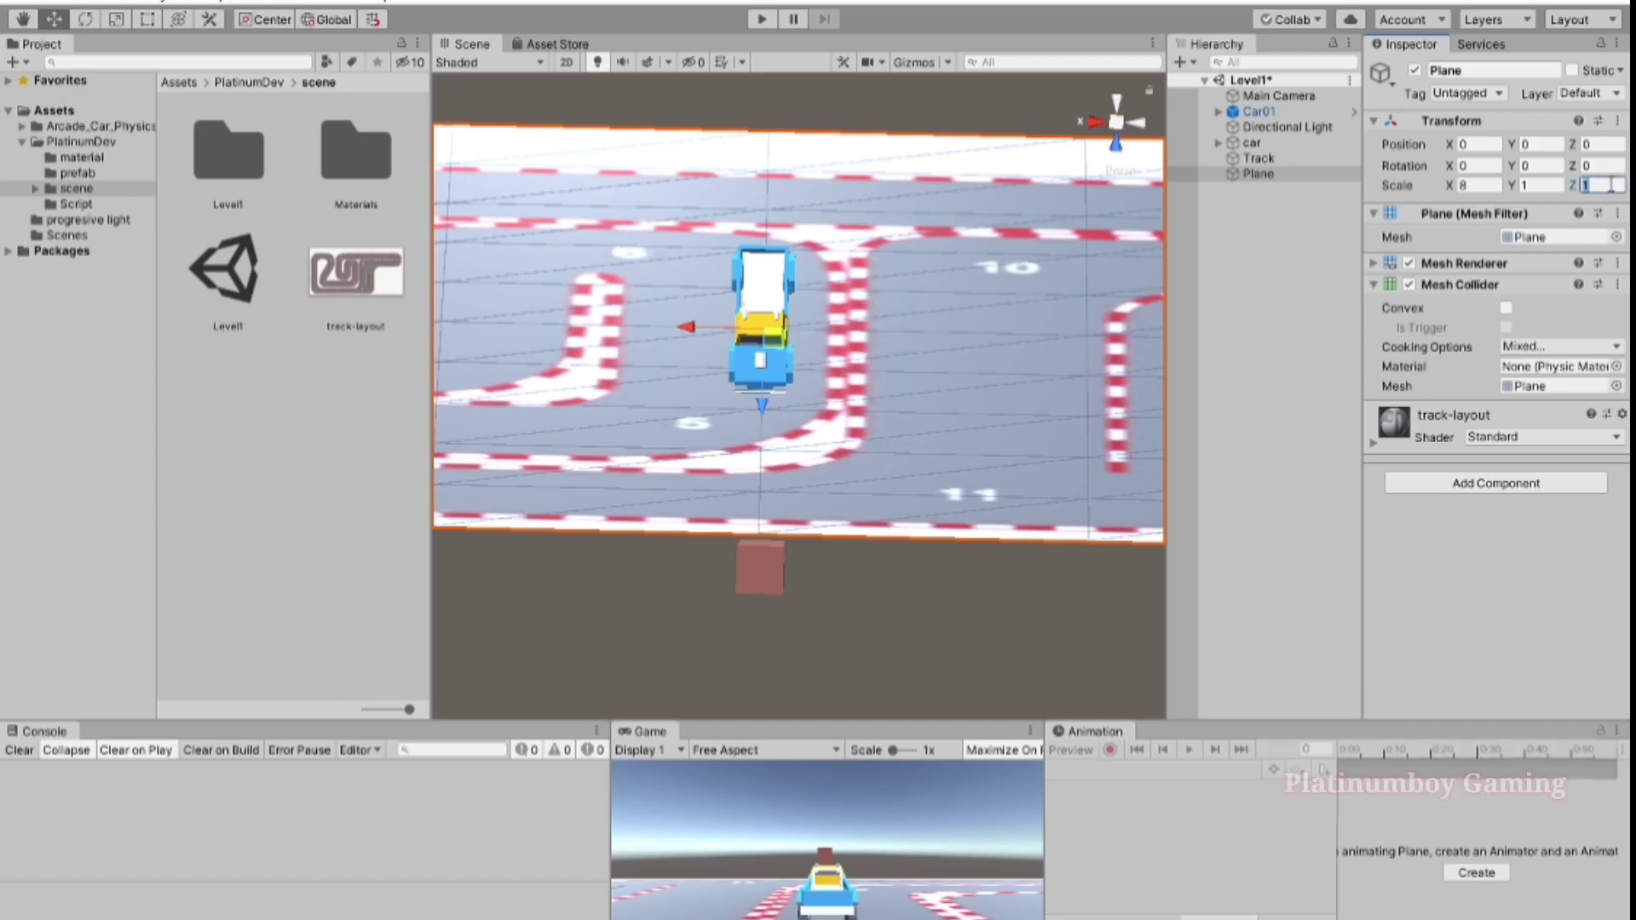
pyautogui.write('10')
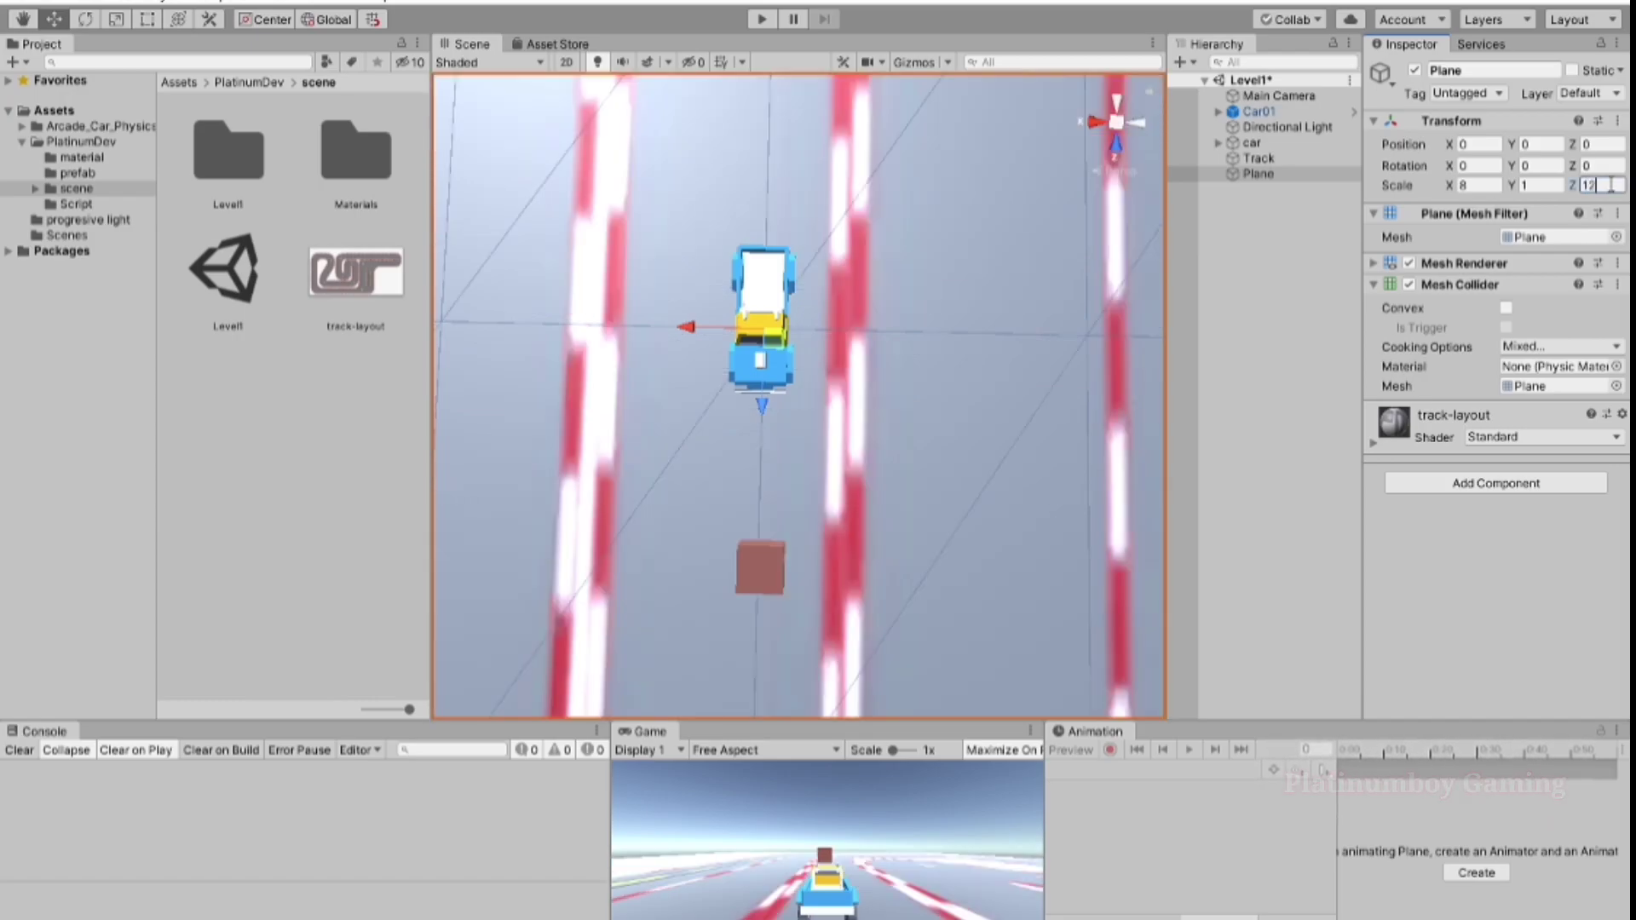
pyautogui.scroll(-2, 707, 441)
pyautogui.scroll(-3, 707, 442)
pyautogui.scroll(-3, 789, 461)
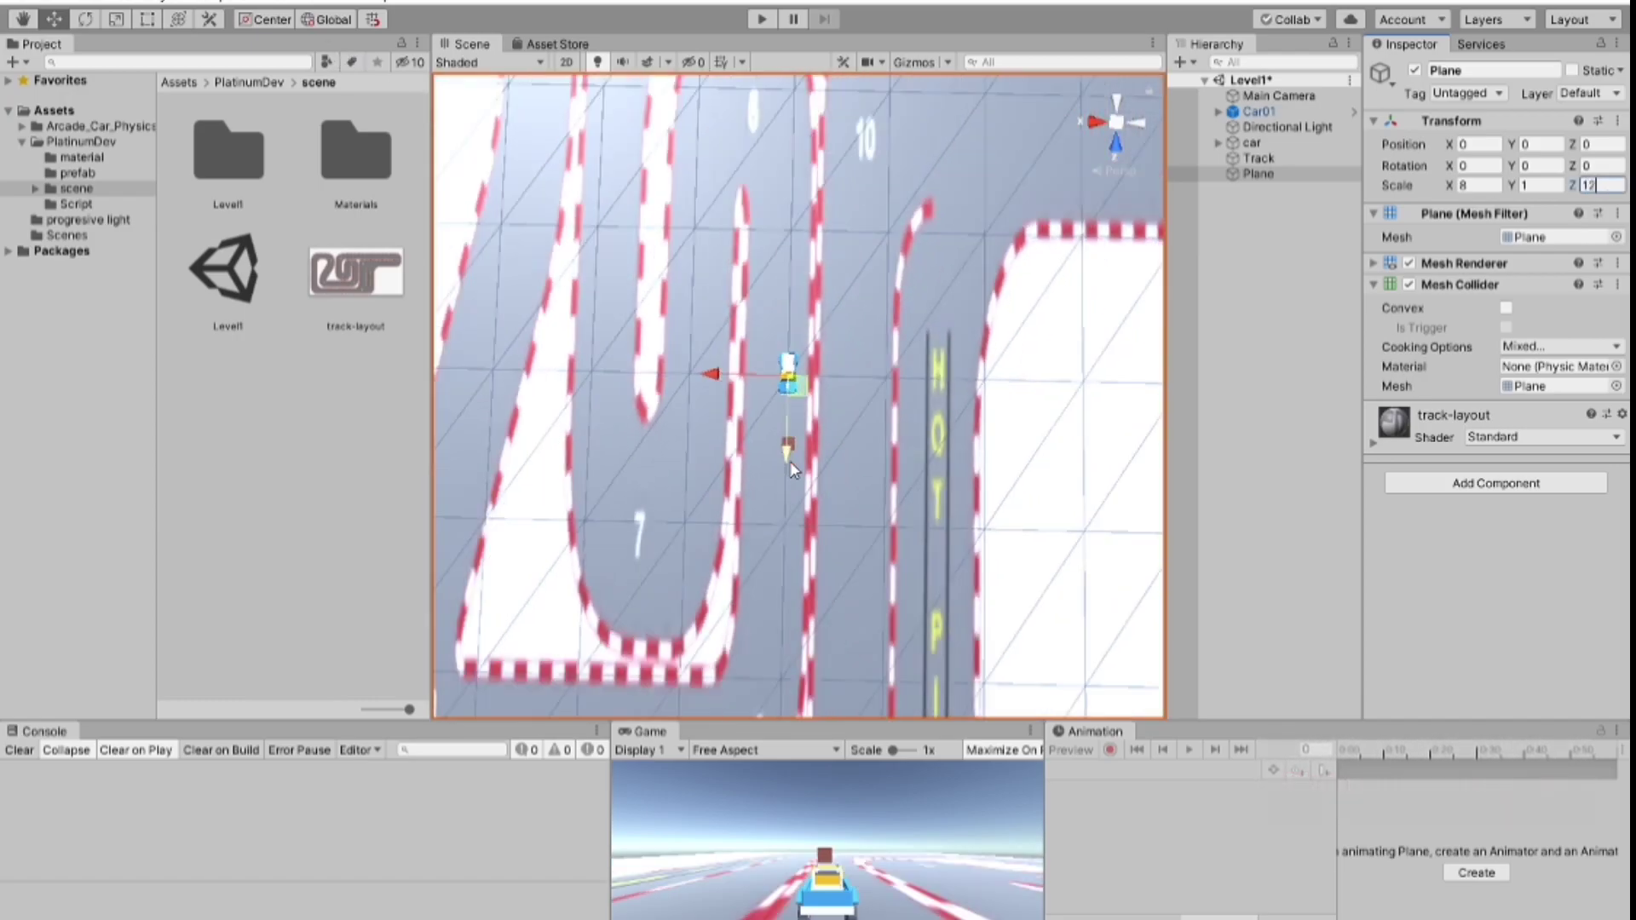
pyautogui.scroll(-3, 792, 468)
pyautogui.scroll(-2, 793, 468)
pyautogui.moveTo(750, 392); pyautogui.dragTo(729, 384)
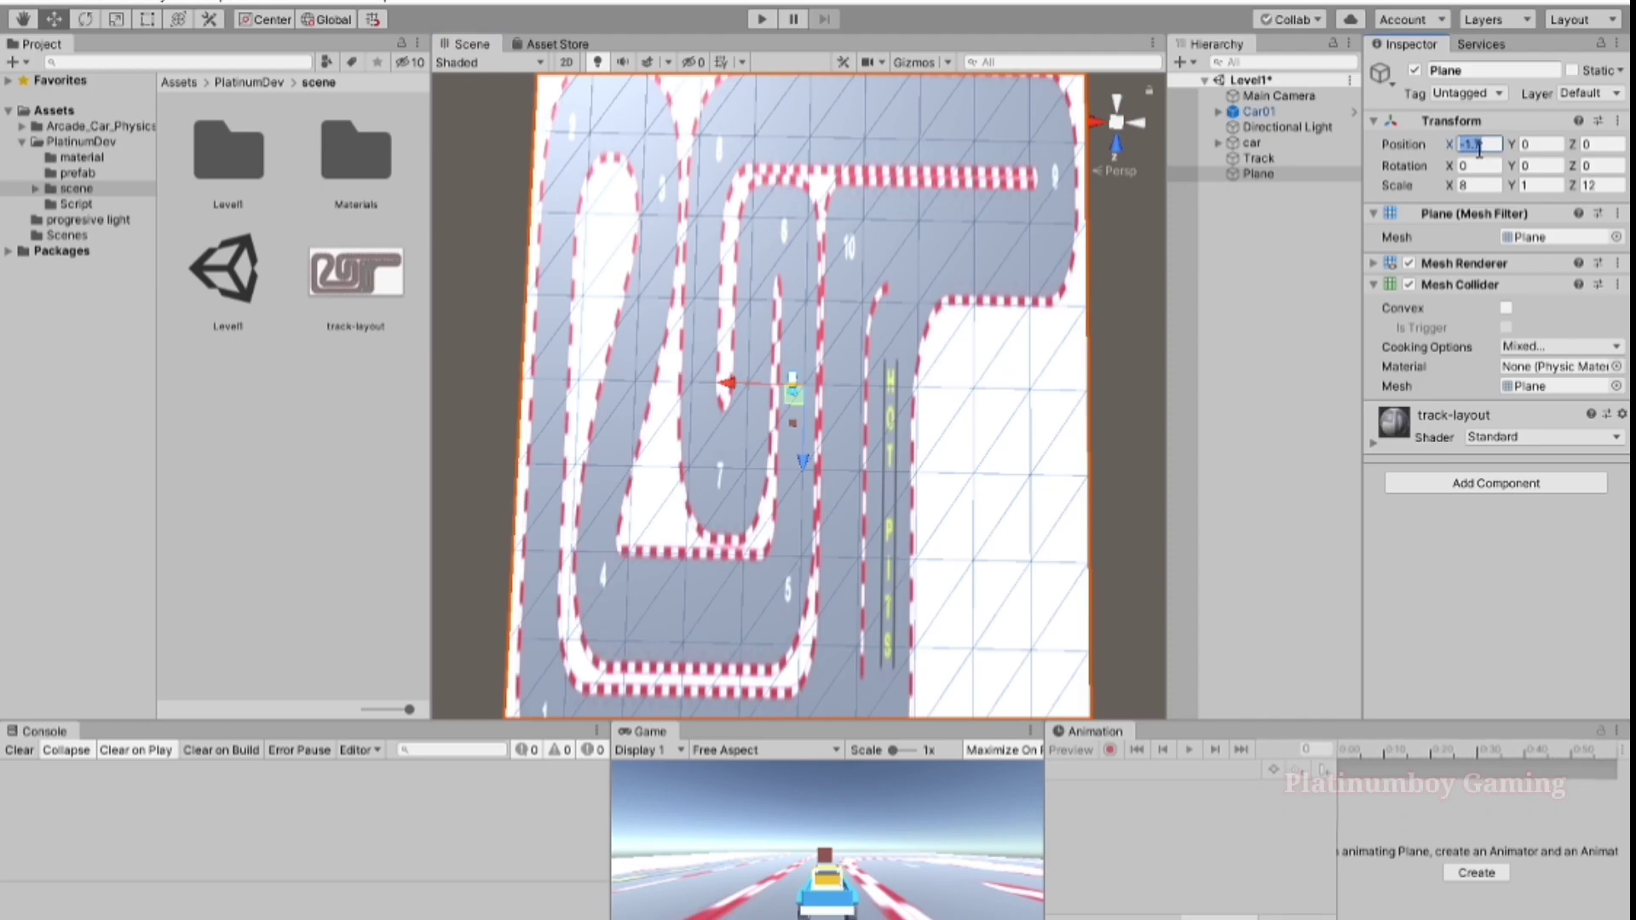
pyautogui.write('0')
# Set the Plane's Scale X to 12 and Scale Z to 8.
pyautogui.moveTo(1056, 464)
pyautogui.keyDown('alt'); pyautogui.mouseDown()
pyautogui.moveTo(929, 390)
pyautogui.moveTo(1348, 369)
pyautogui.moveTo(162, 335)
pyautogui.moveTo(895, 359)
pyautogui.moveTo(1504, 264)
pyautogui.moveTo(829, 347)
pyautogui.moveTo(1296, 309)
pyautogui.moveTo(1251, 349)
pyautogui.mouseUp(); pyautogui.keyUp('alt')
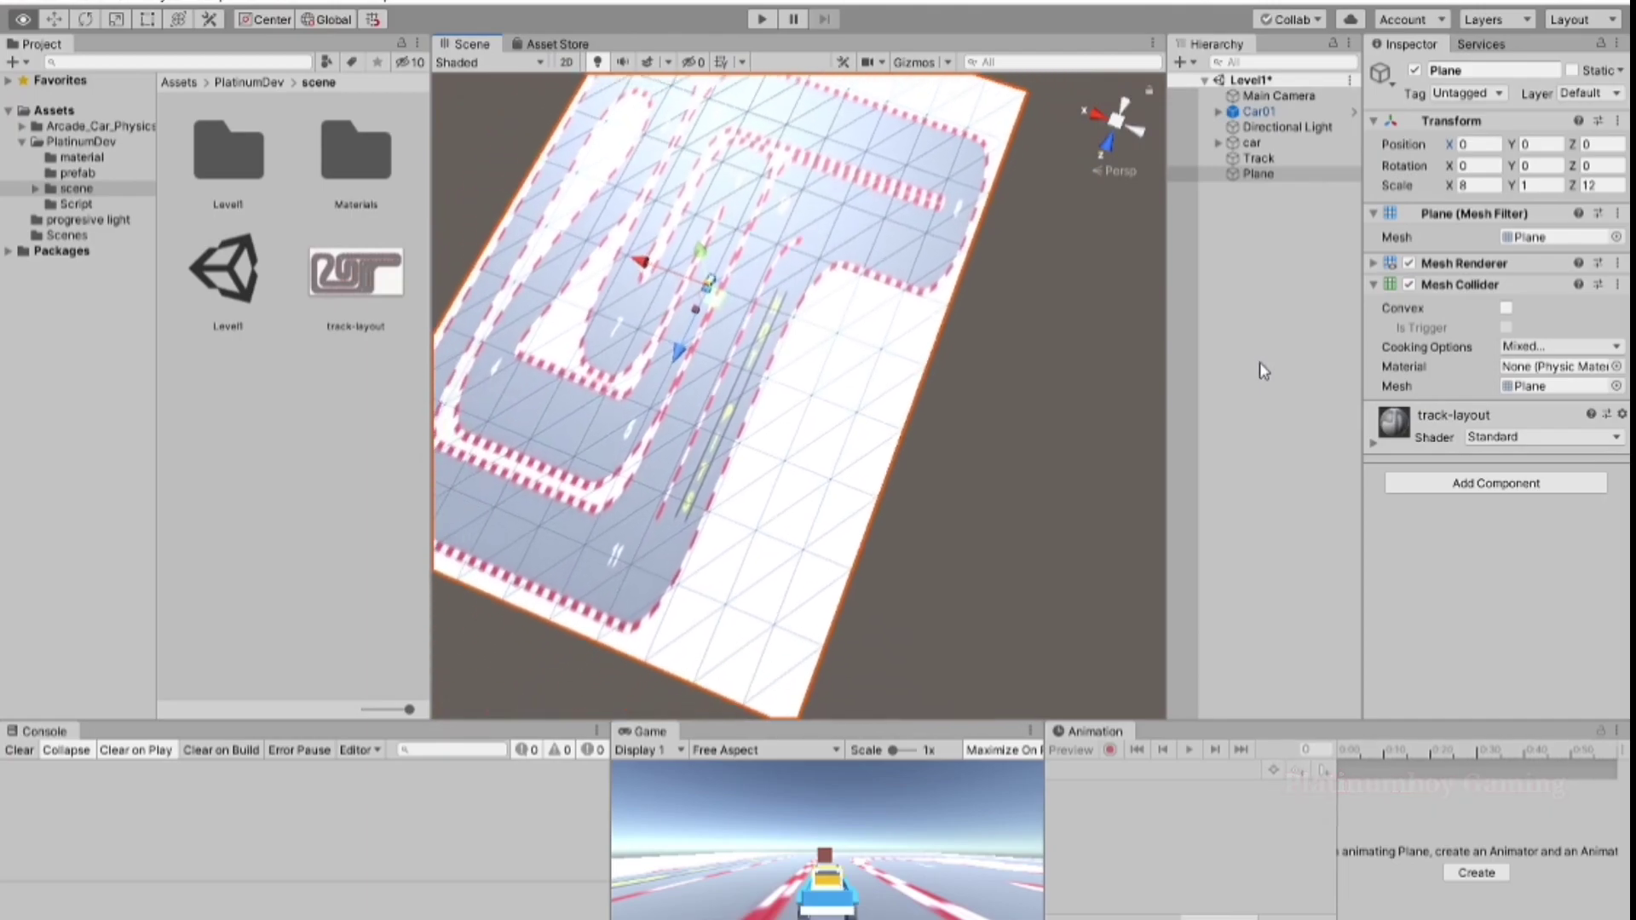
pyautogui.keyDown('alt'); pyautogui.moveTo(1251, 349); pyautogui.dragTo(1267, 358); pyautogui.keyUp('alt')
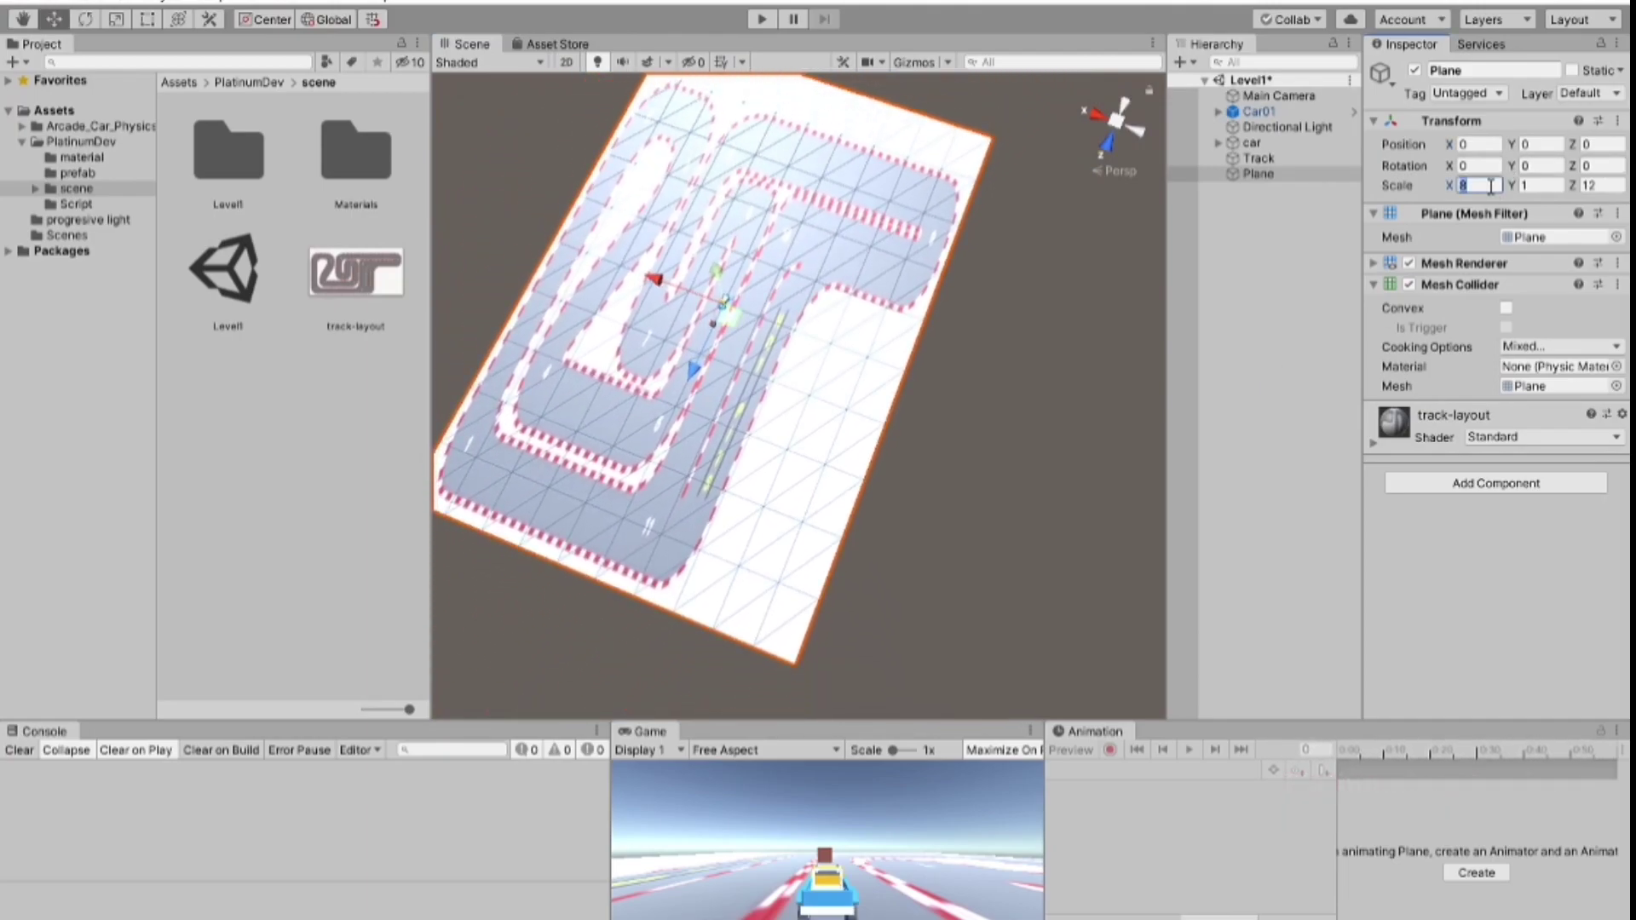
pyautogui.write('6')
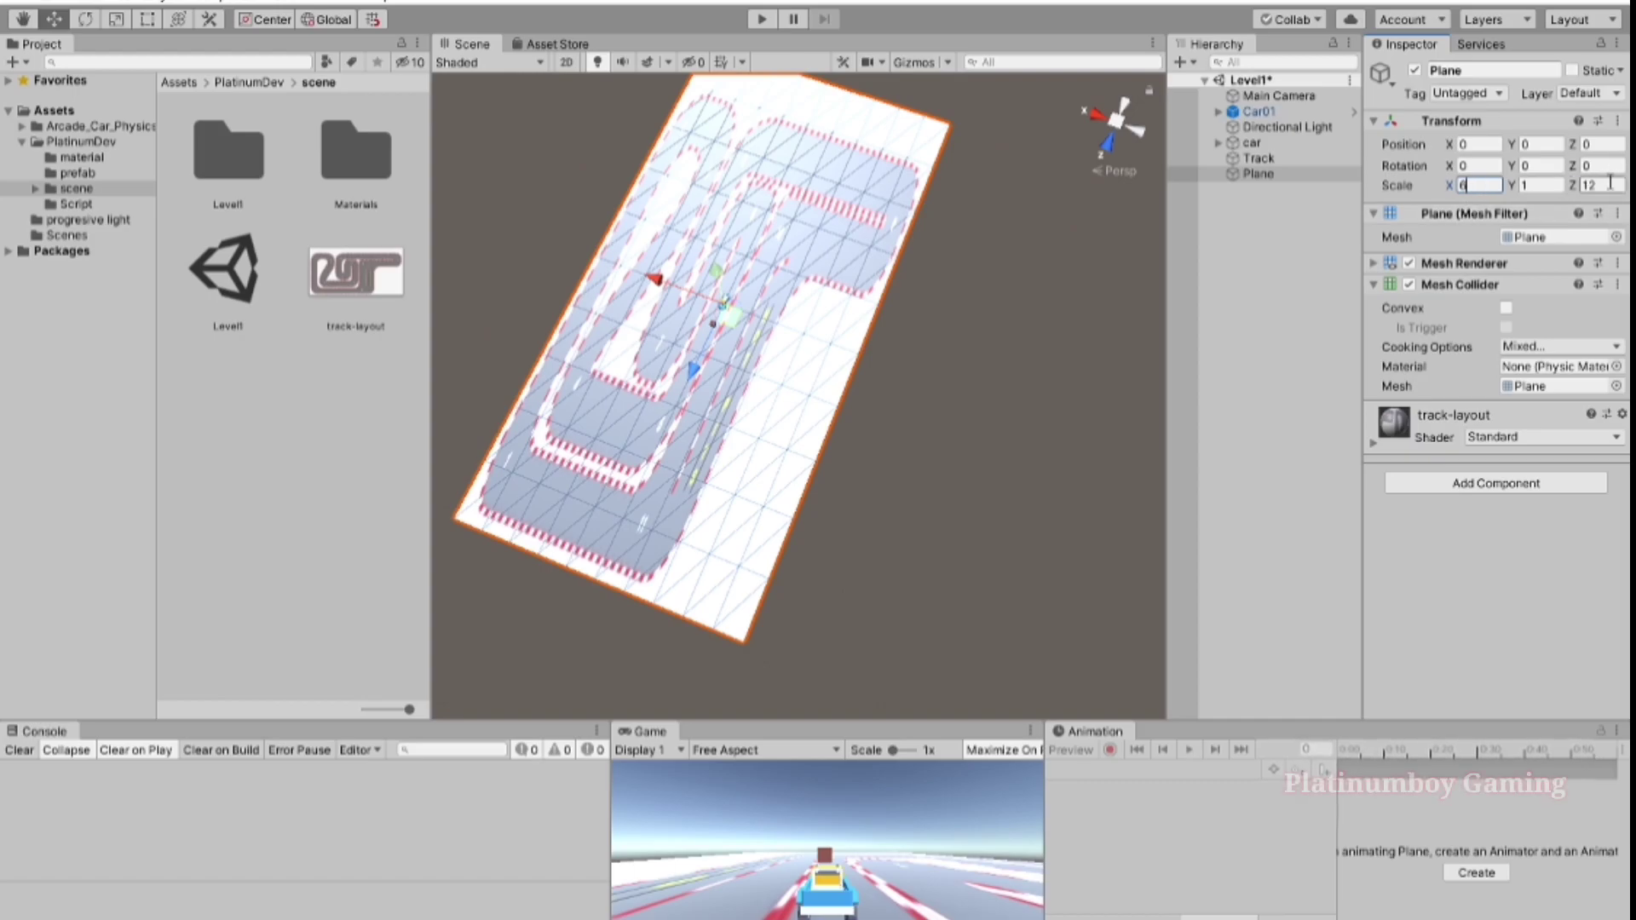
pyautogui.click(1489, 185)
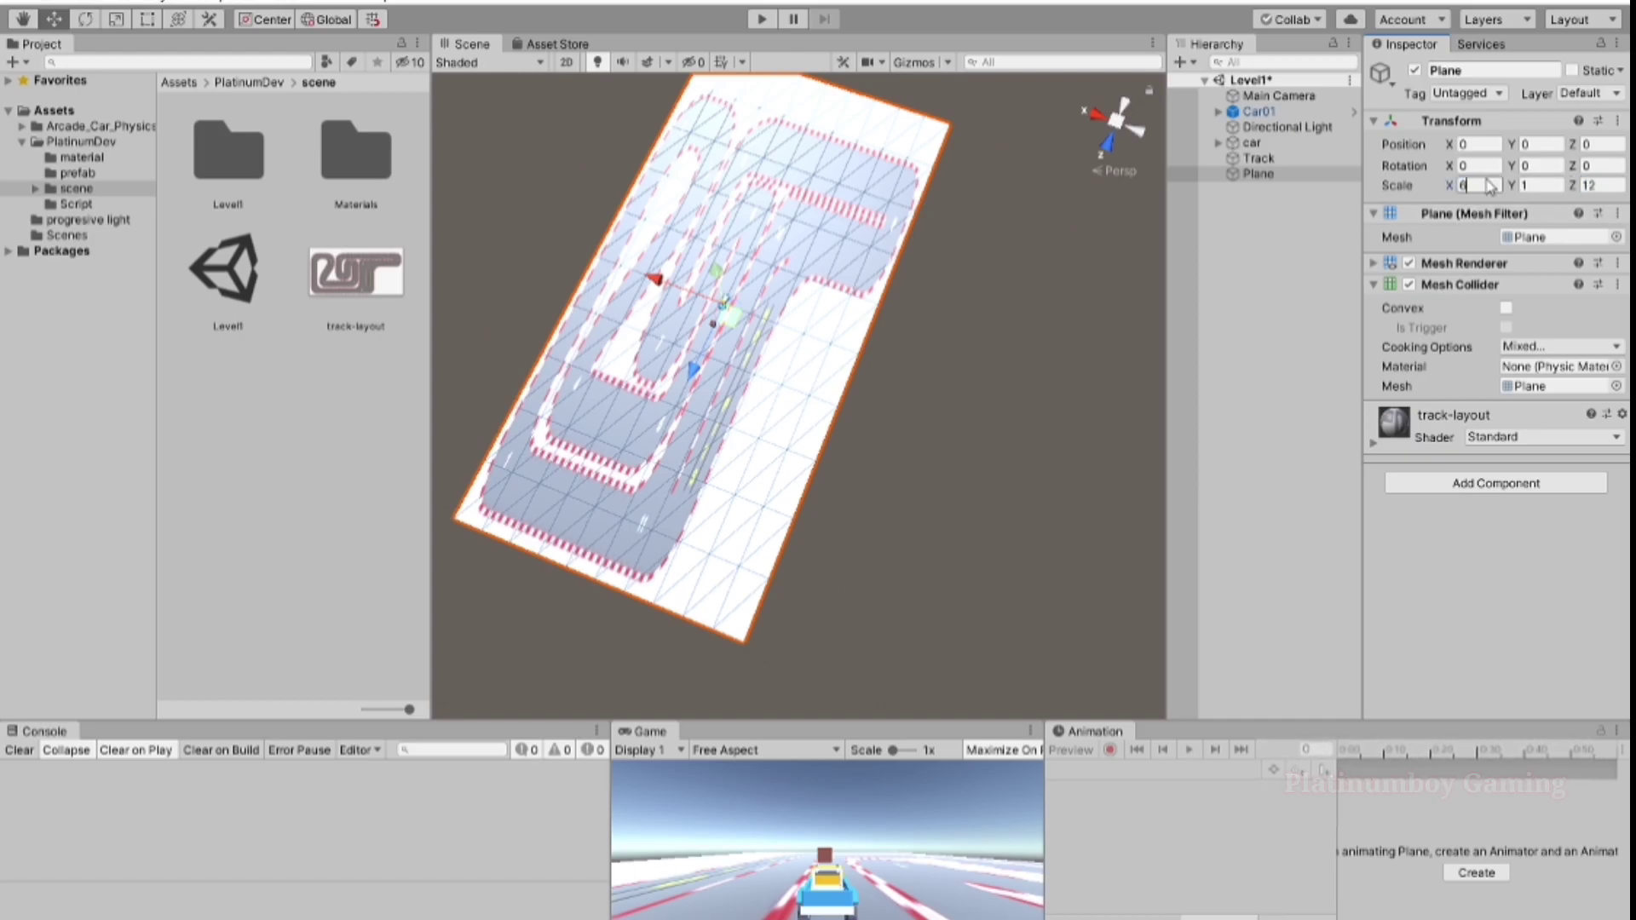
pyautogui.write('1')
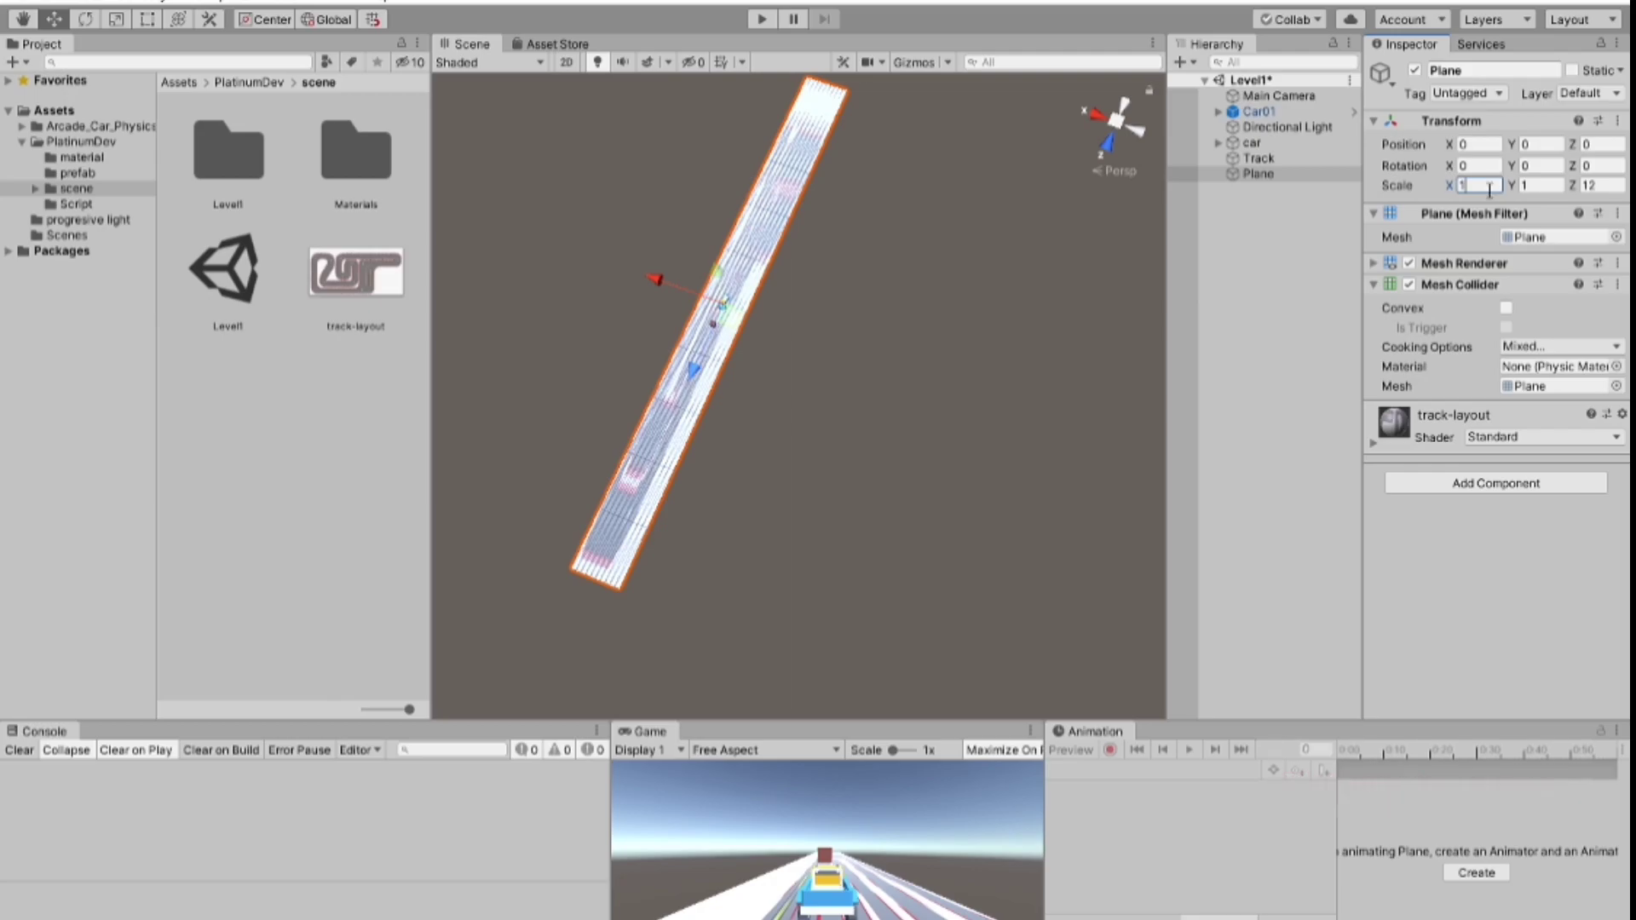
pyautogui.write('2')
pyautogui.click(1605, 185)
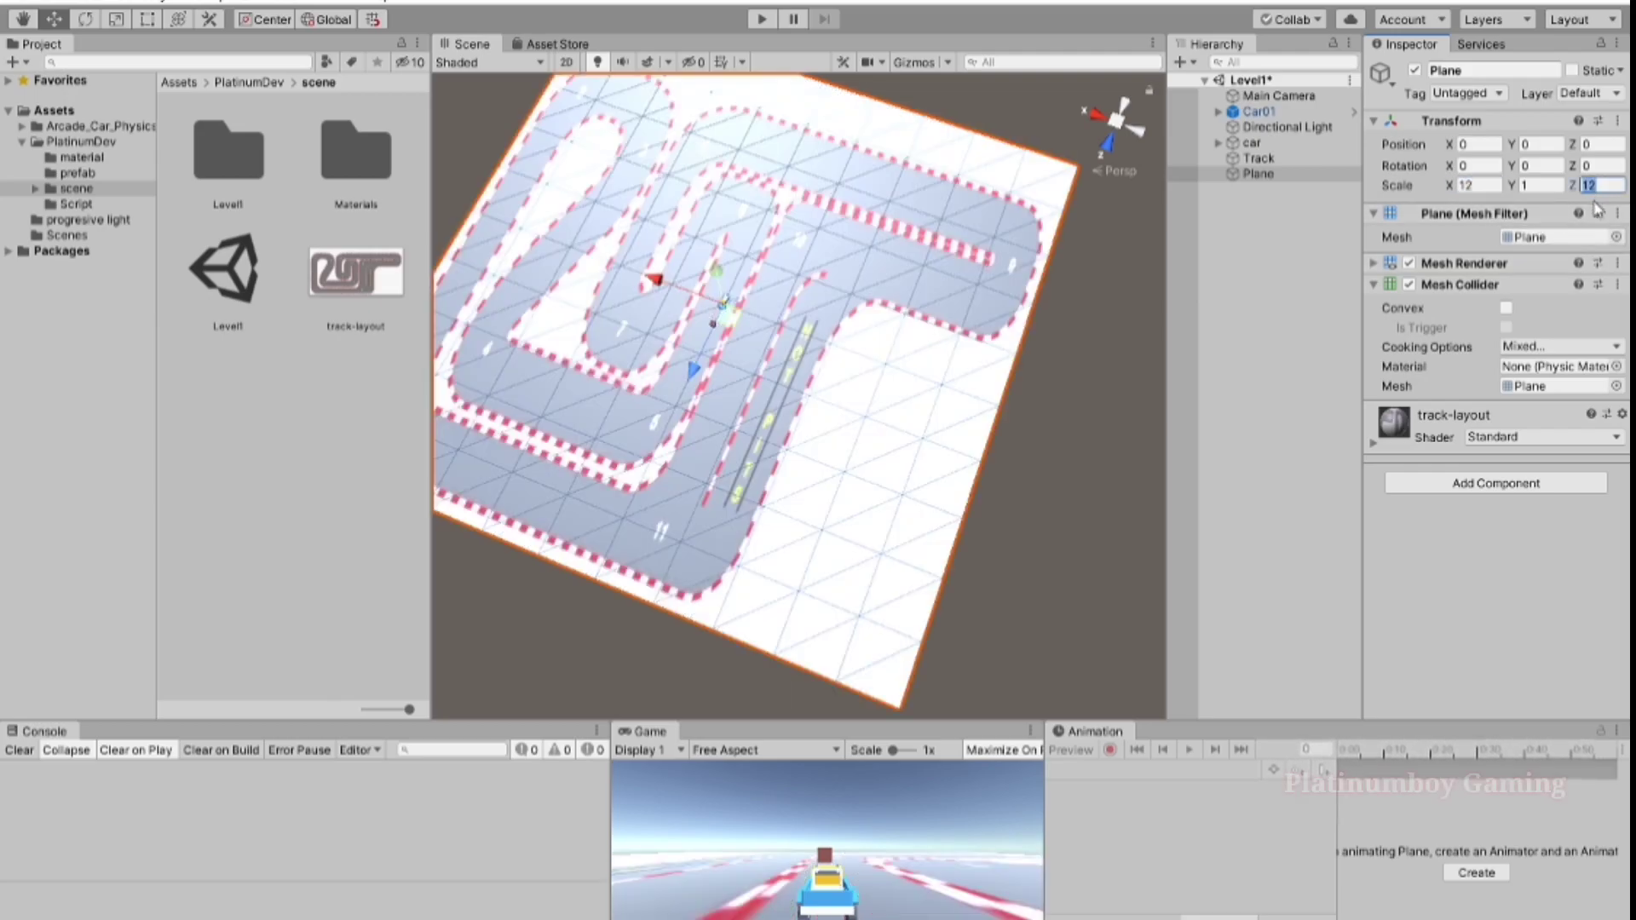
pyautogui.write('8')
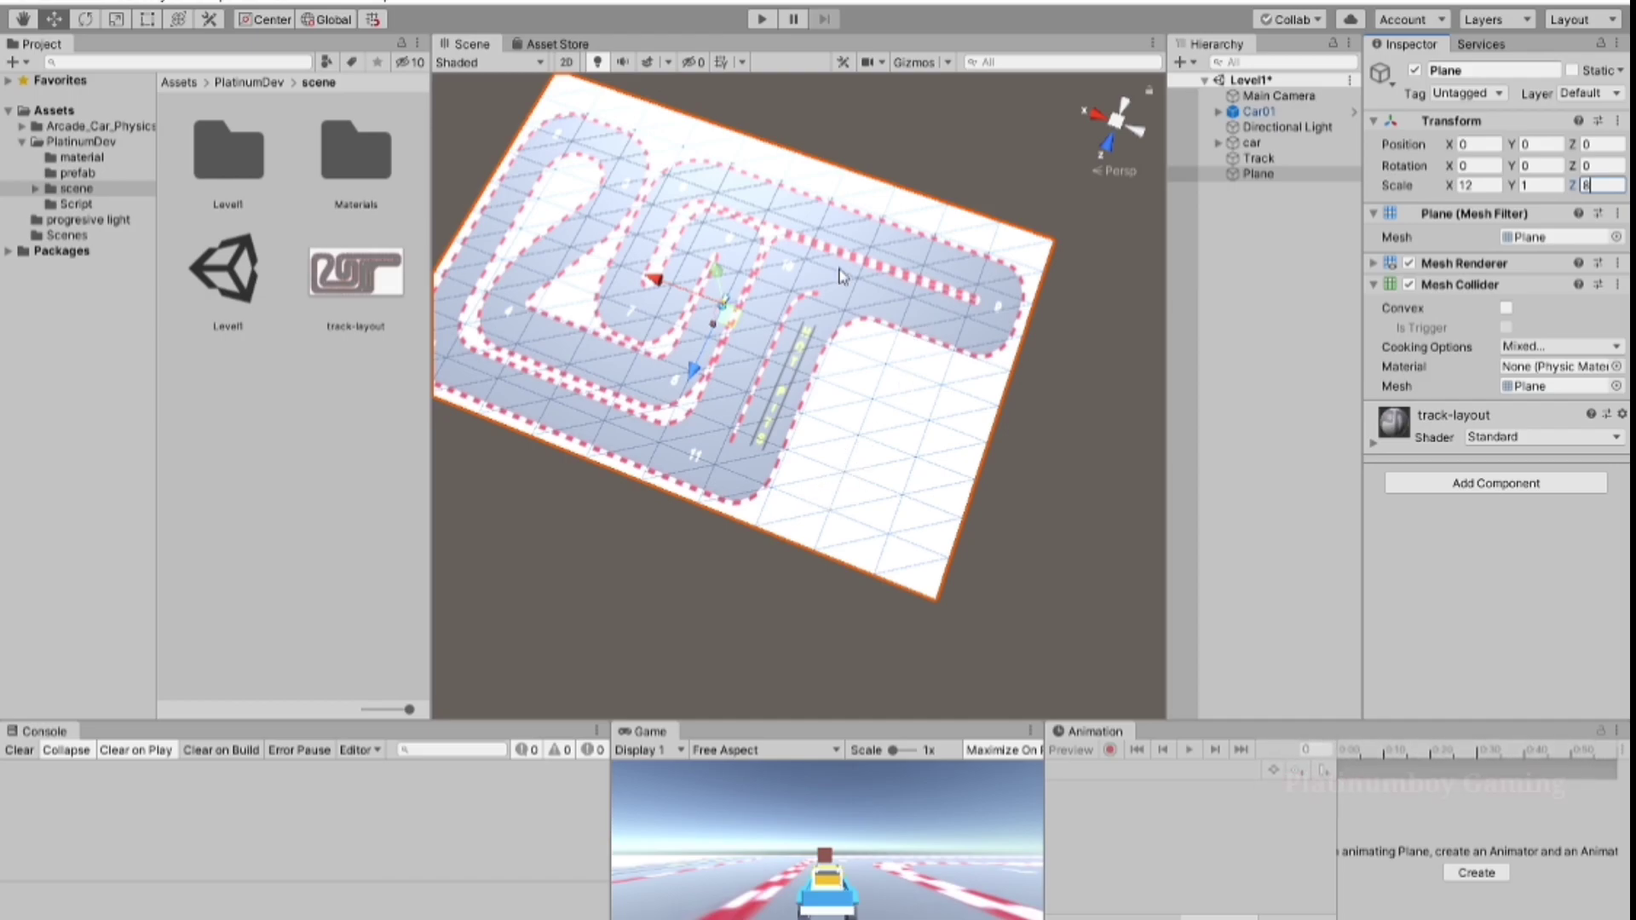
pyautogui.click(891, 109)
pyautogui.moveTo(810, 504)
pyautogui.keyDown('alt'); pyautogui.mouseDown()
pyautogui.moveTo(748, 391)
pyautogui.moveTo(767, 401)
pyautogui.mouseUp(); pyautogui.keyUp('alt')
# Navigate the Project panel back up to the Assets root folder.
pyautogui.scroll(3, 748, 390)
pyautogui.scroll(3, 748, 392)
pyautogui.click(240, 83)
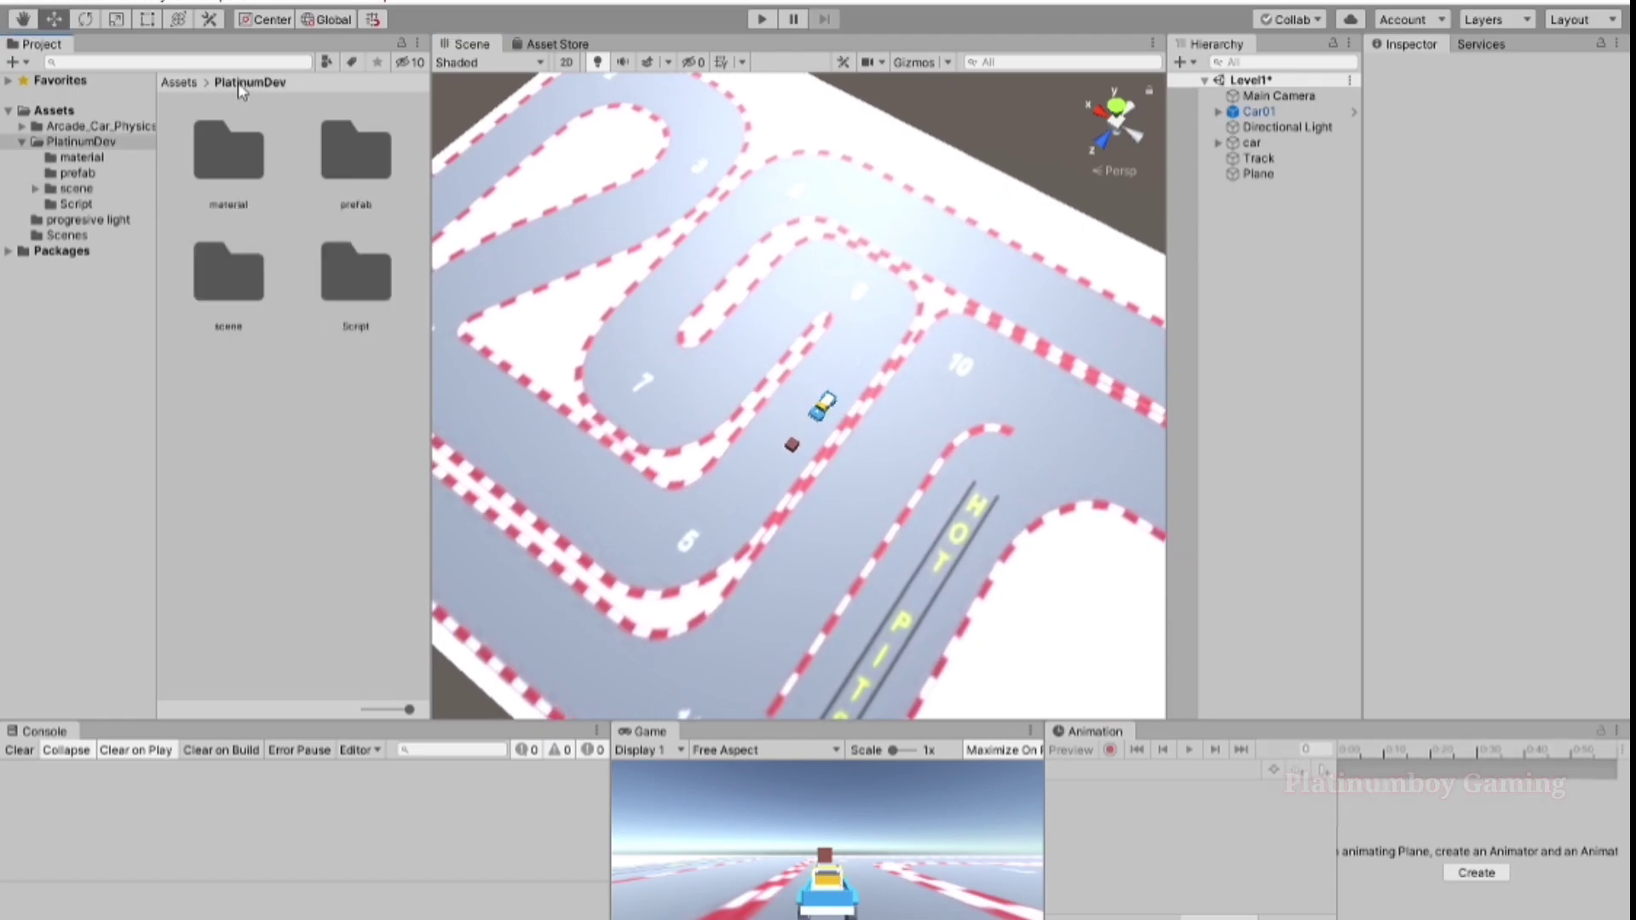
pyautogui.click(176, 83)
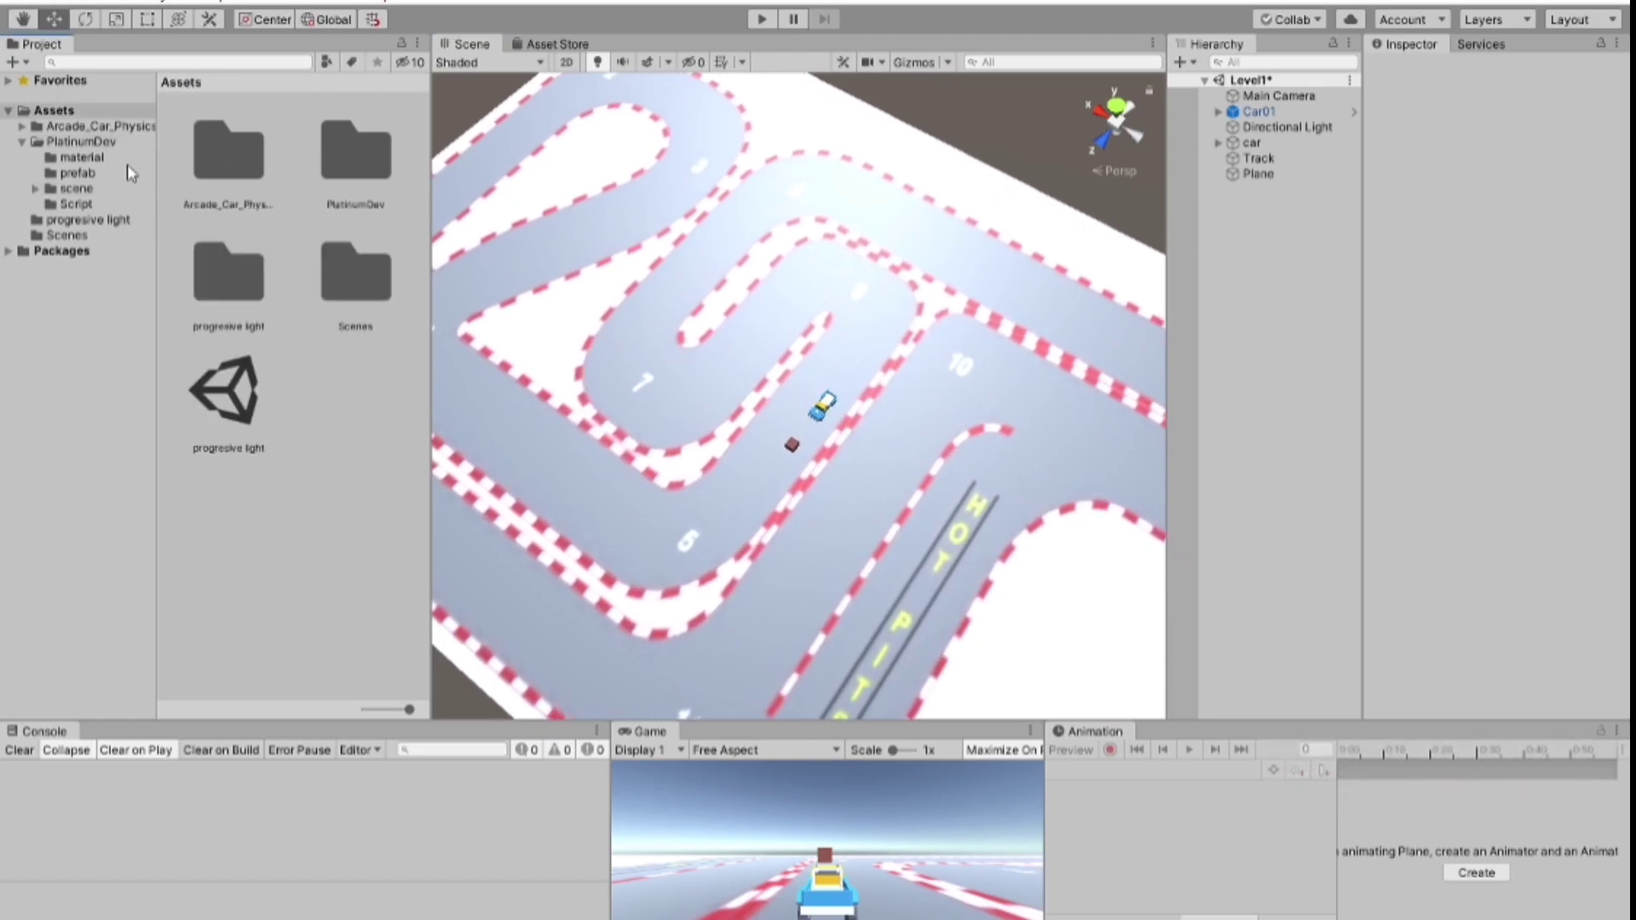
pyautogui.click(77, 175)
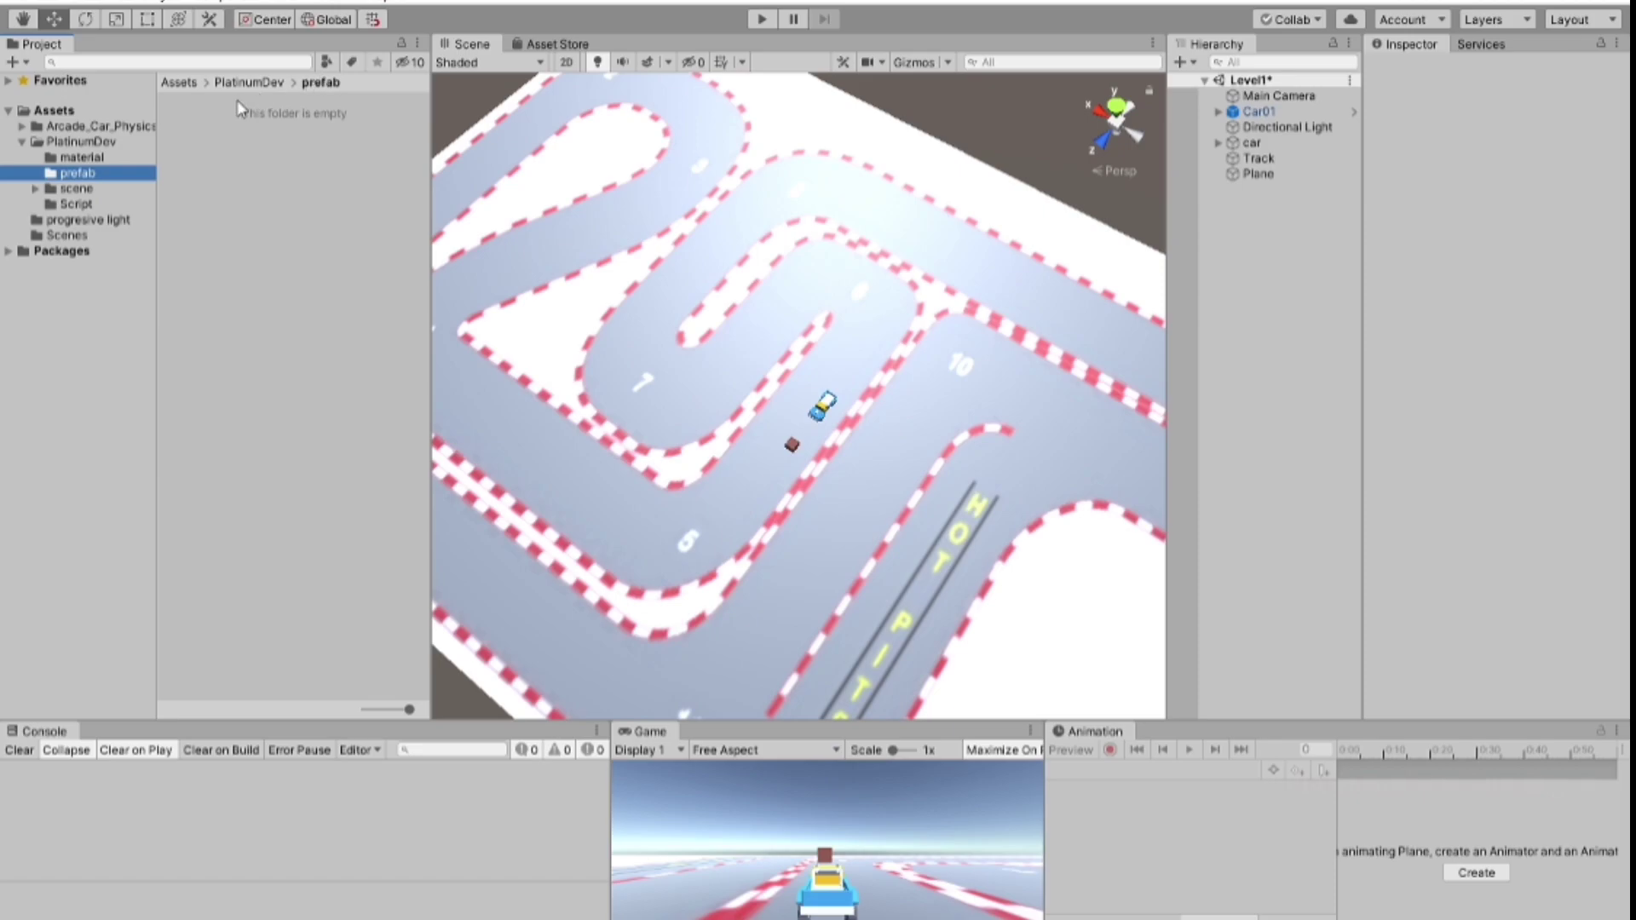
pyautogui.click(249, 82)
pyautogui.click(19, 142)
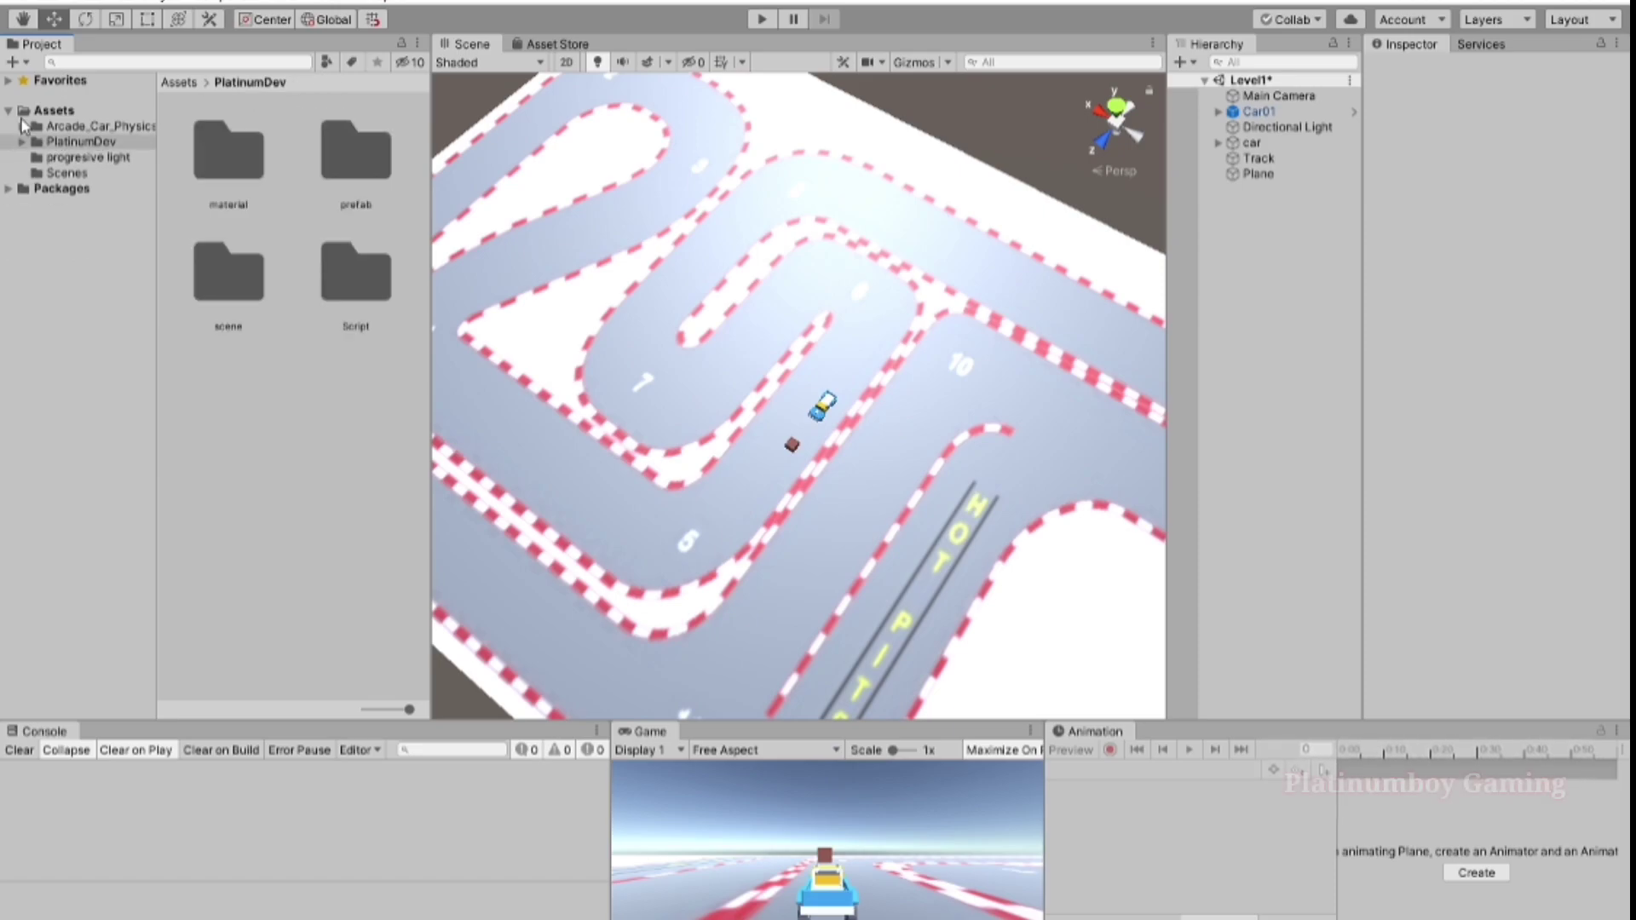
pyautogui.click(38, 111)
# Open Arcade_Car_Physics RaceTracks road models and widen the Project panel.
pyautogui.click(22, 126)
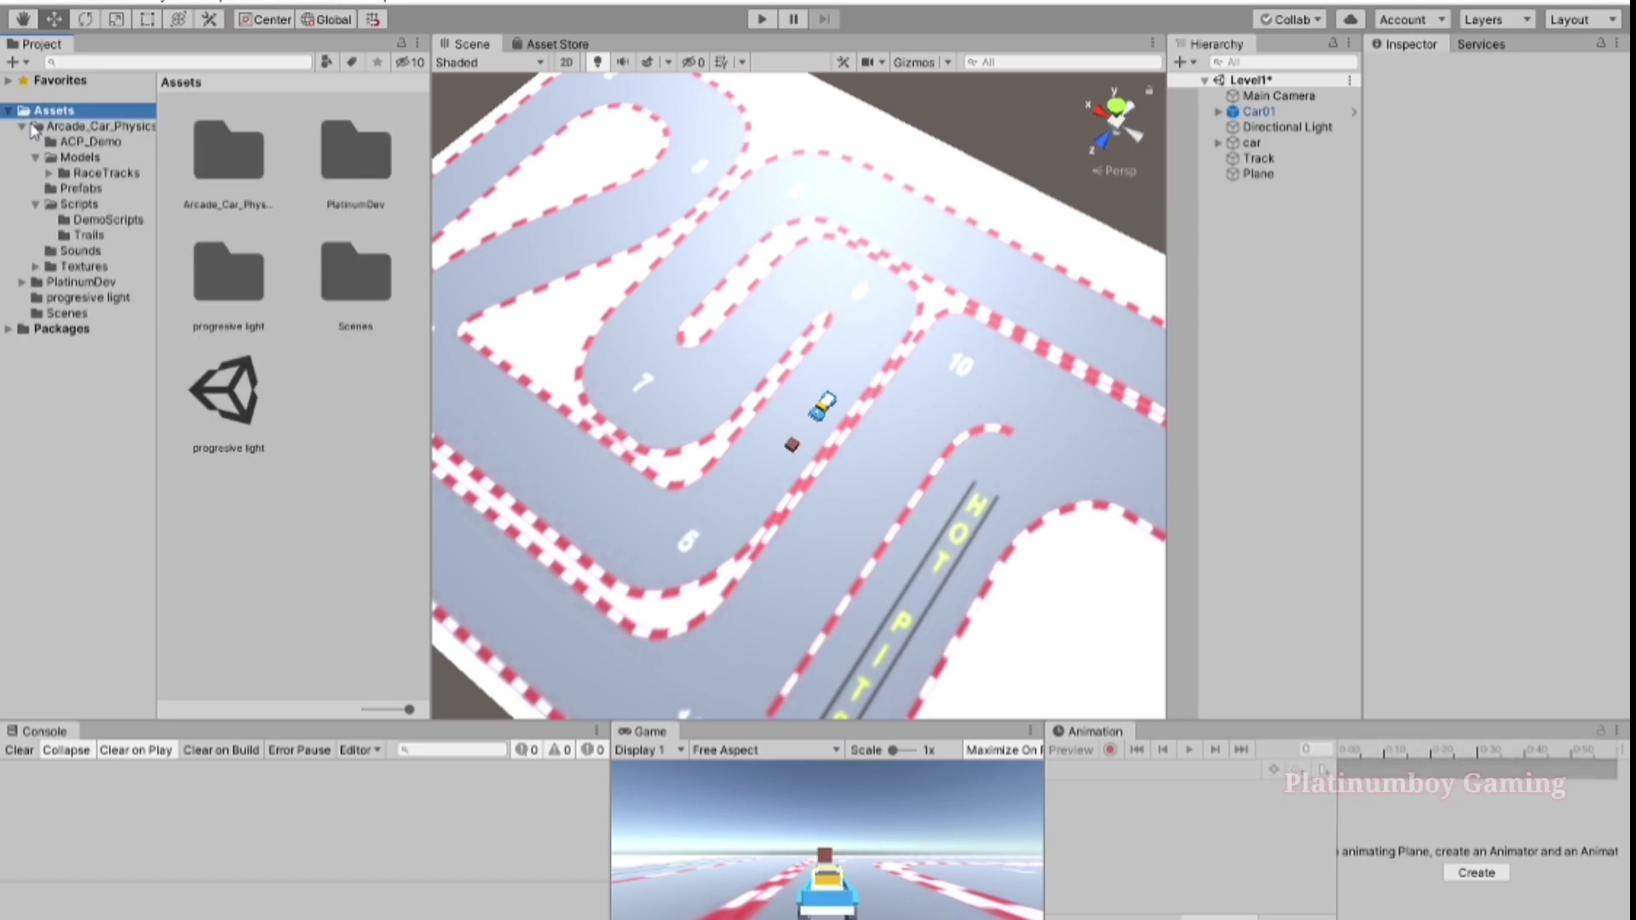
pyautogui.click(85, 188)
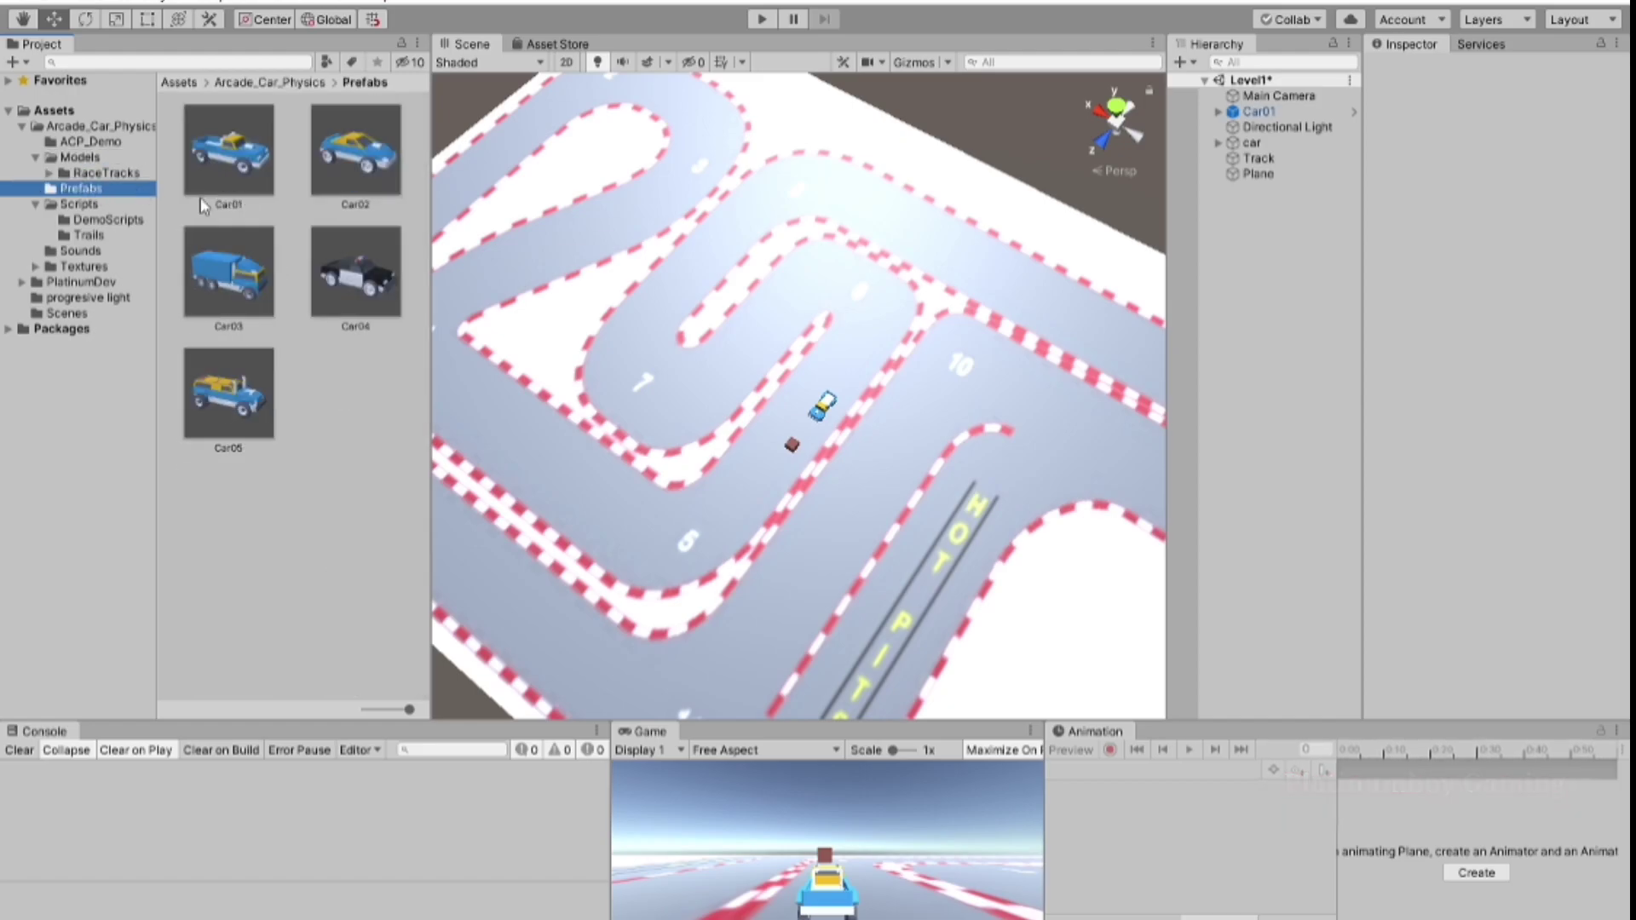
pyautogui.click(94, 171)
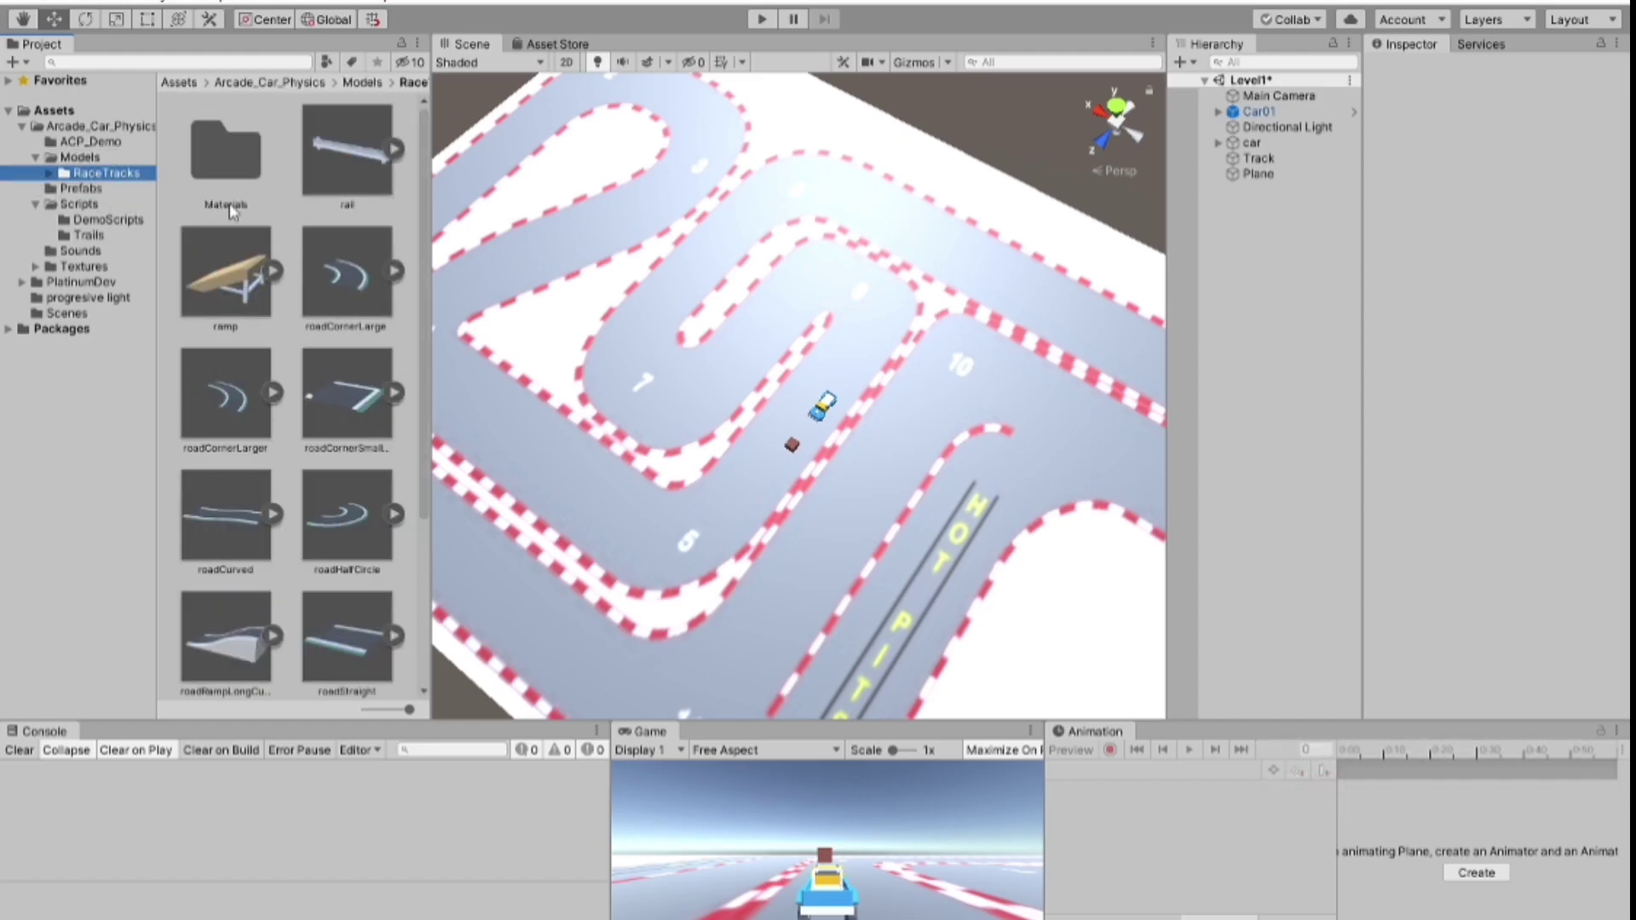
pyautogui.scroll(-3, 347, 500)
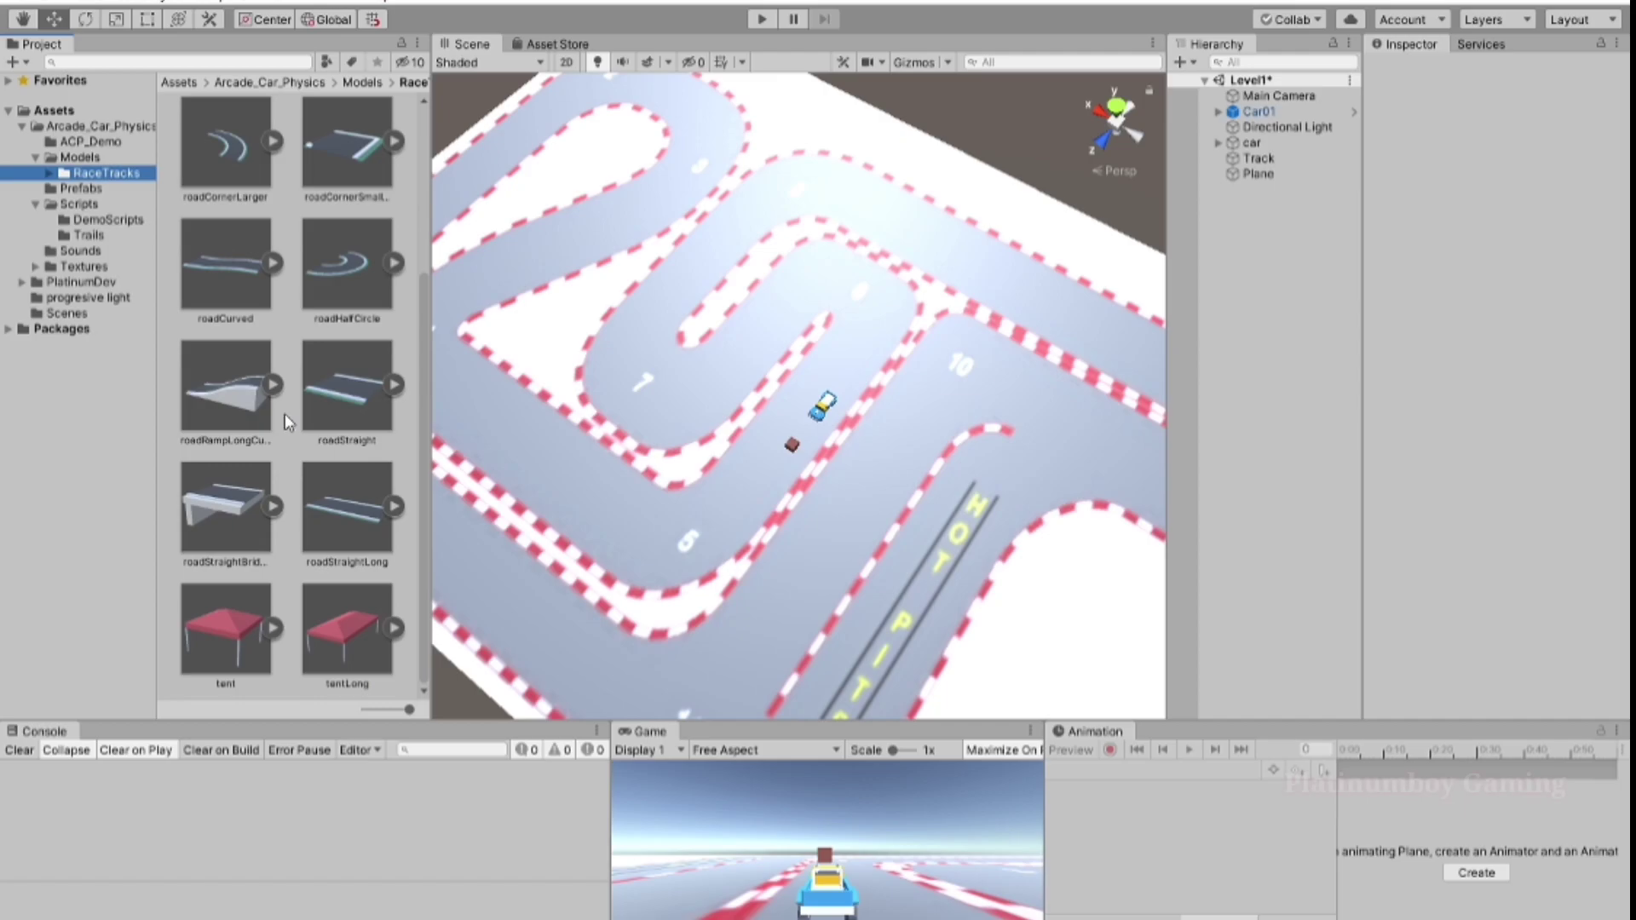
pyautogui.moveTo(435, 407); pyautogui.dragTo(470, 407)
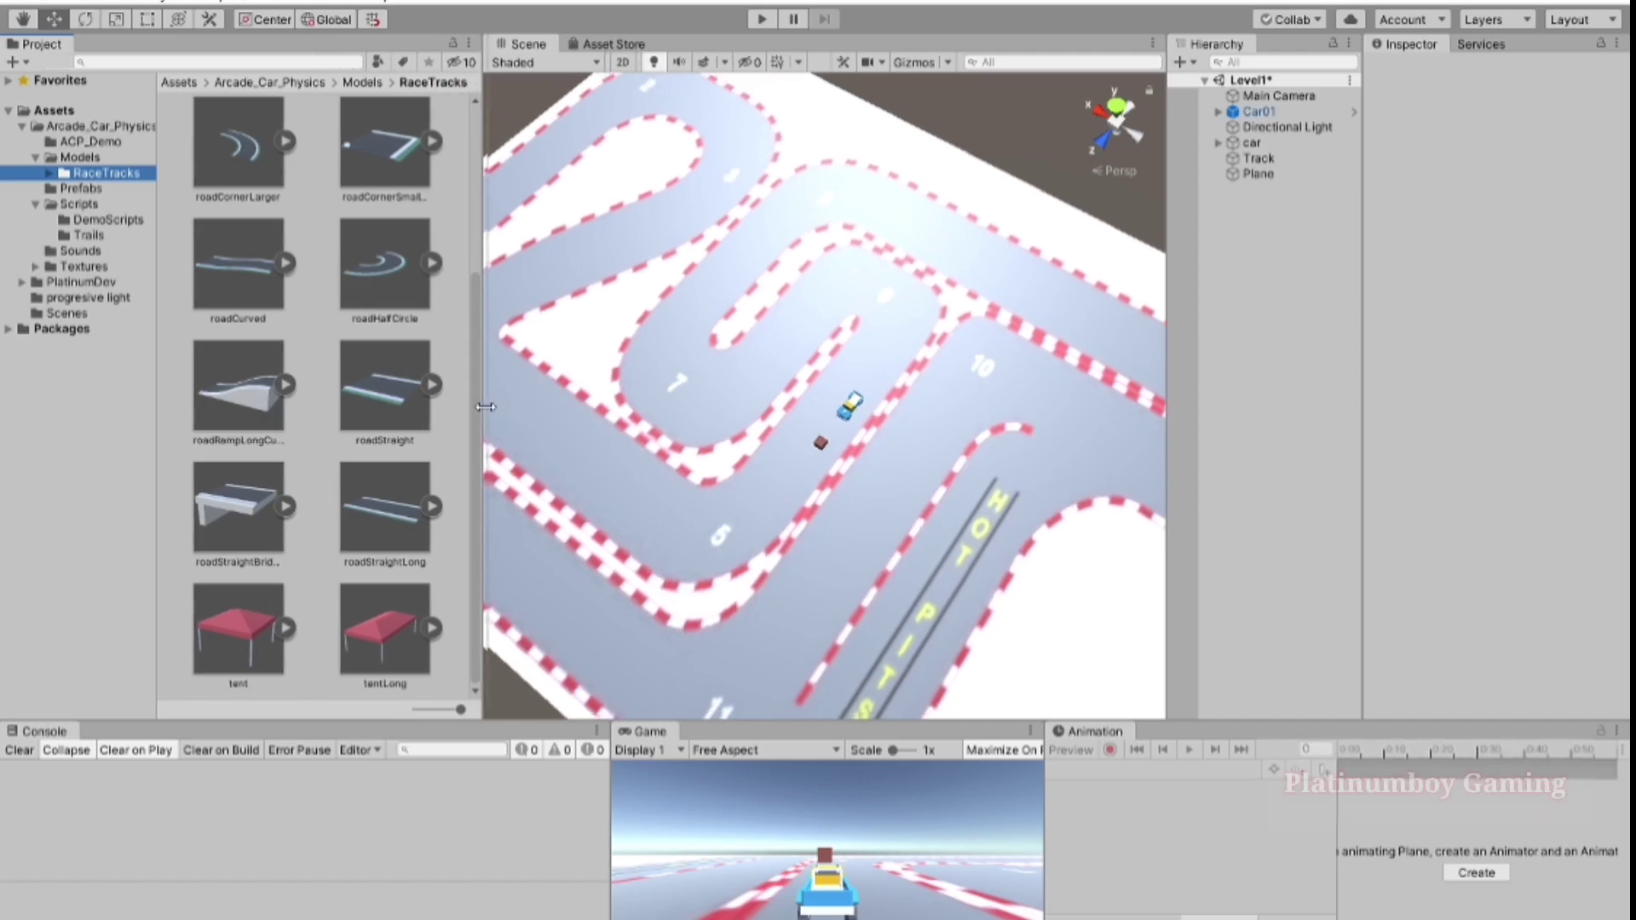
pyautogui.moveTo(766, 443)
pyautogui.keyDown('alt'); pyautogui.mouseDown()
pyautogui.moveTo(812, 508)
pyautogui.moveTo(829, 435)
pyautogui.mouseUp(); pyautogui.keyUp('alt')
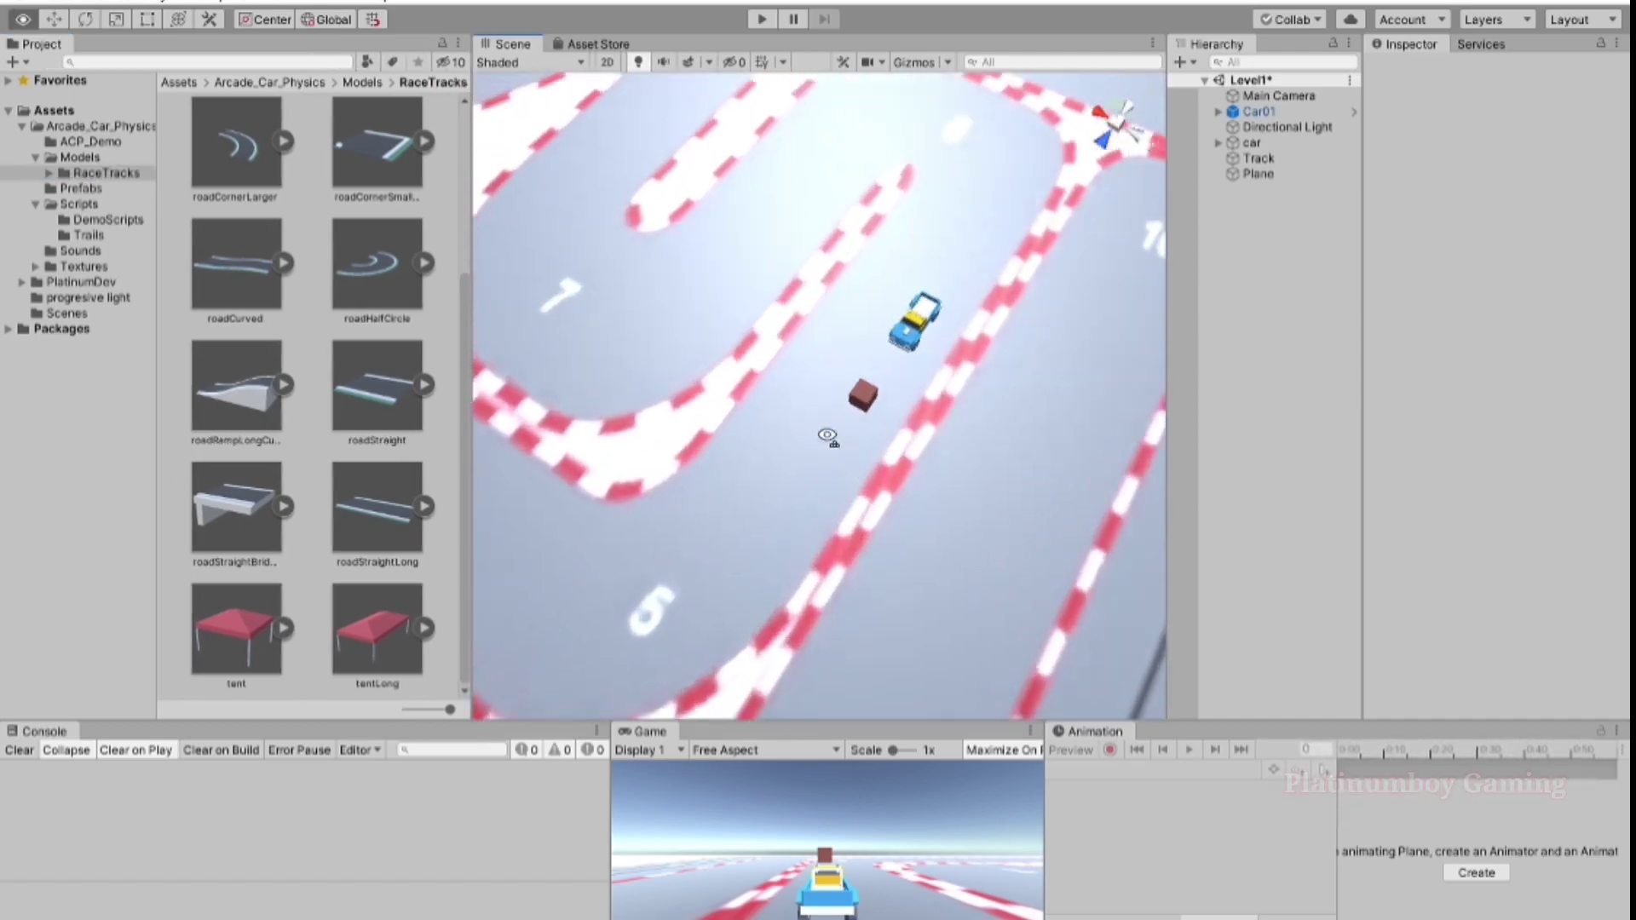
pyautogui.scroll(5, 829, 435)
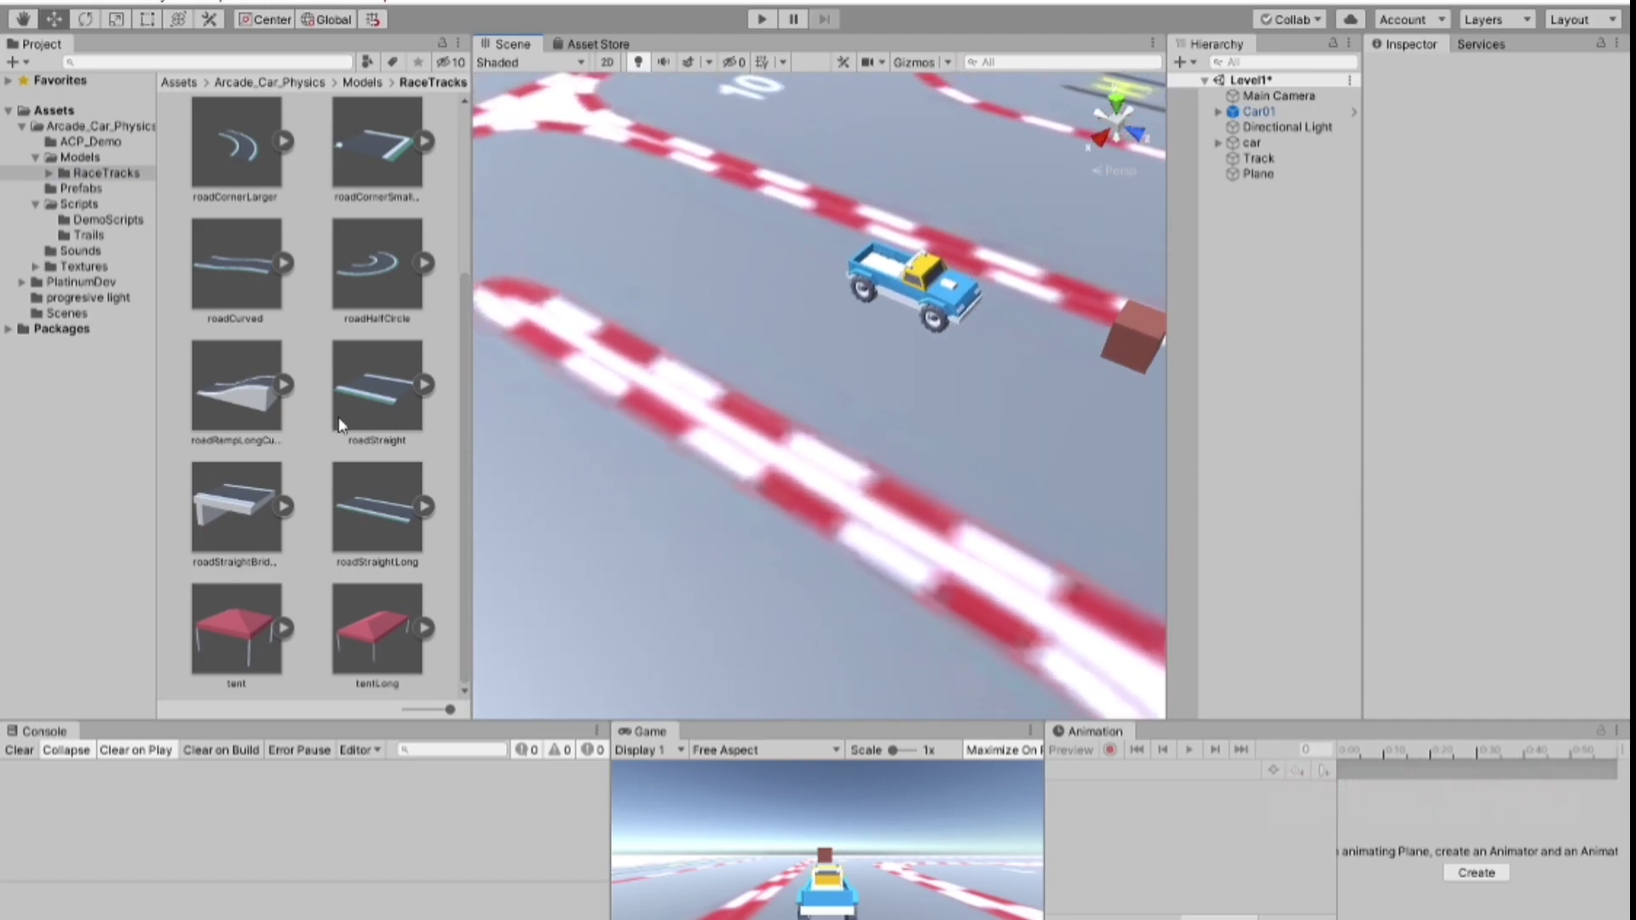
# Place a roadStraight piece in the scene and set its X and Z position to 0.
pyautogui.moveTo(363, 396); pyautogui.dragTo(823, 201)
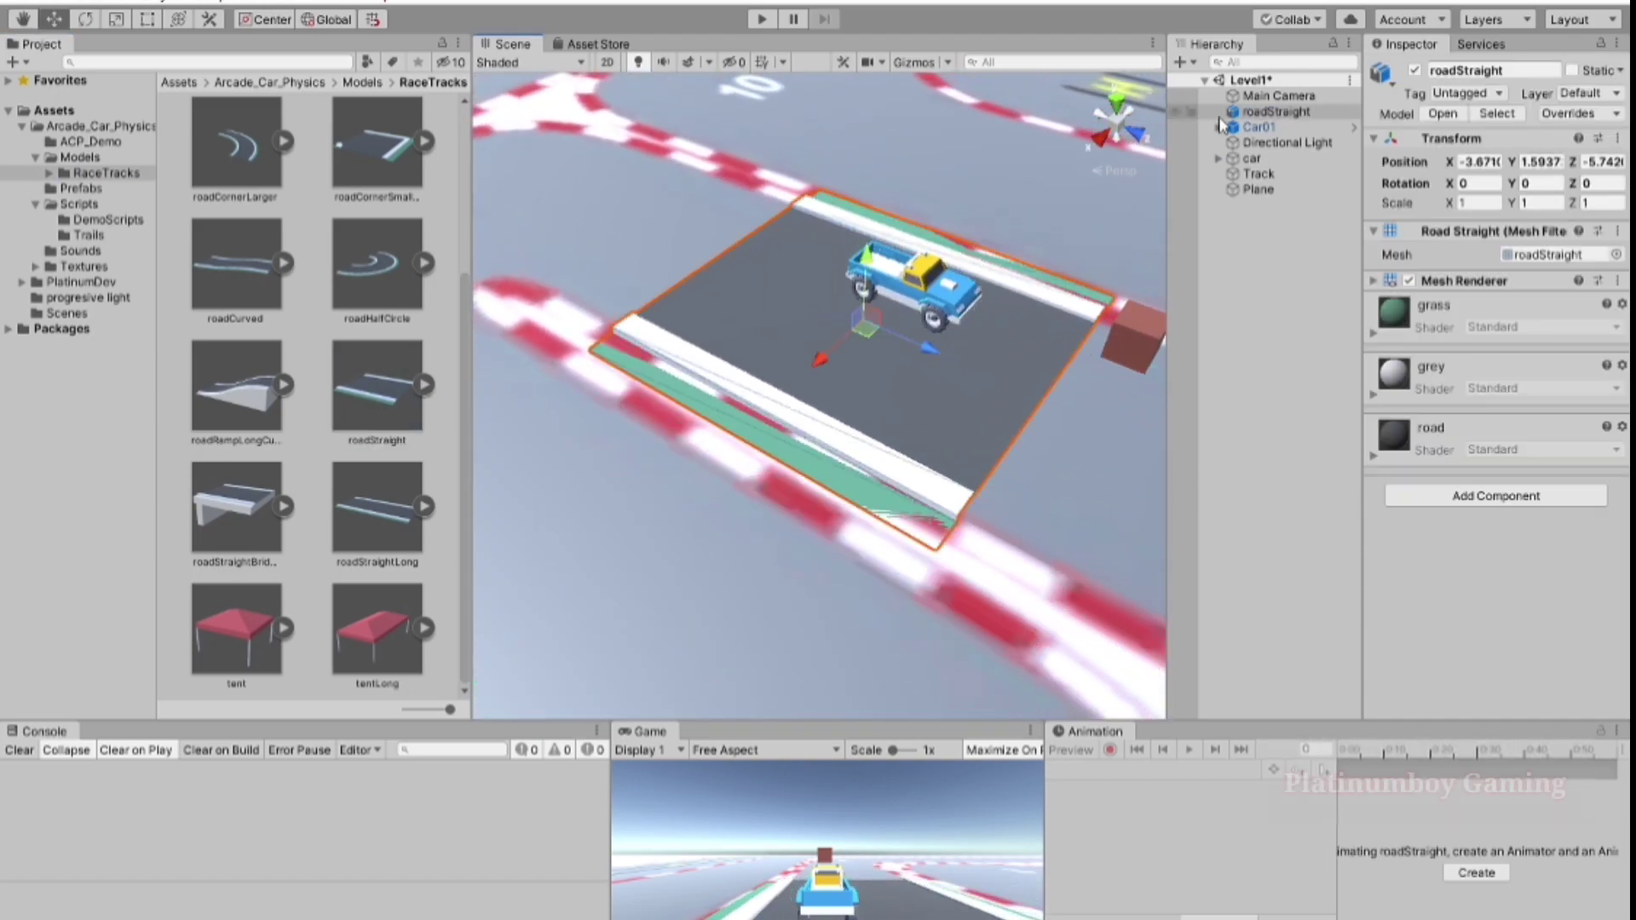
pyautogui.click(1543, 161)
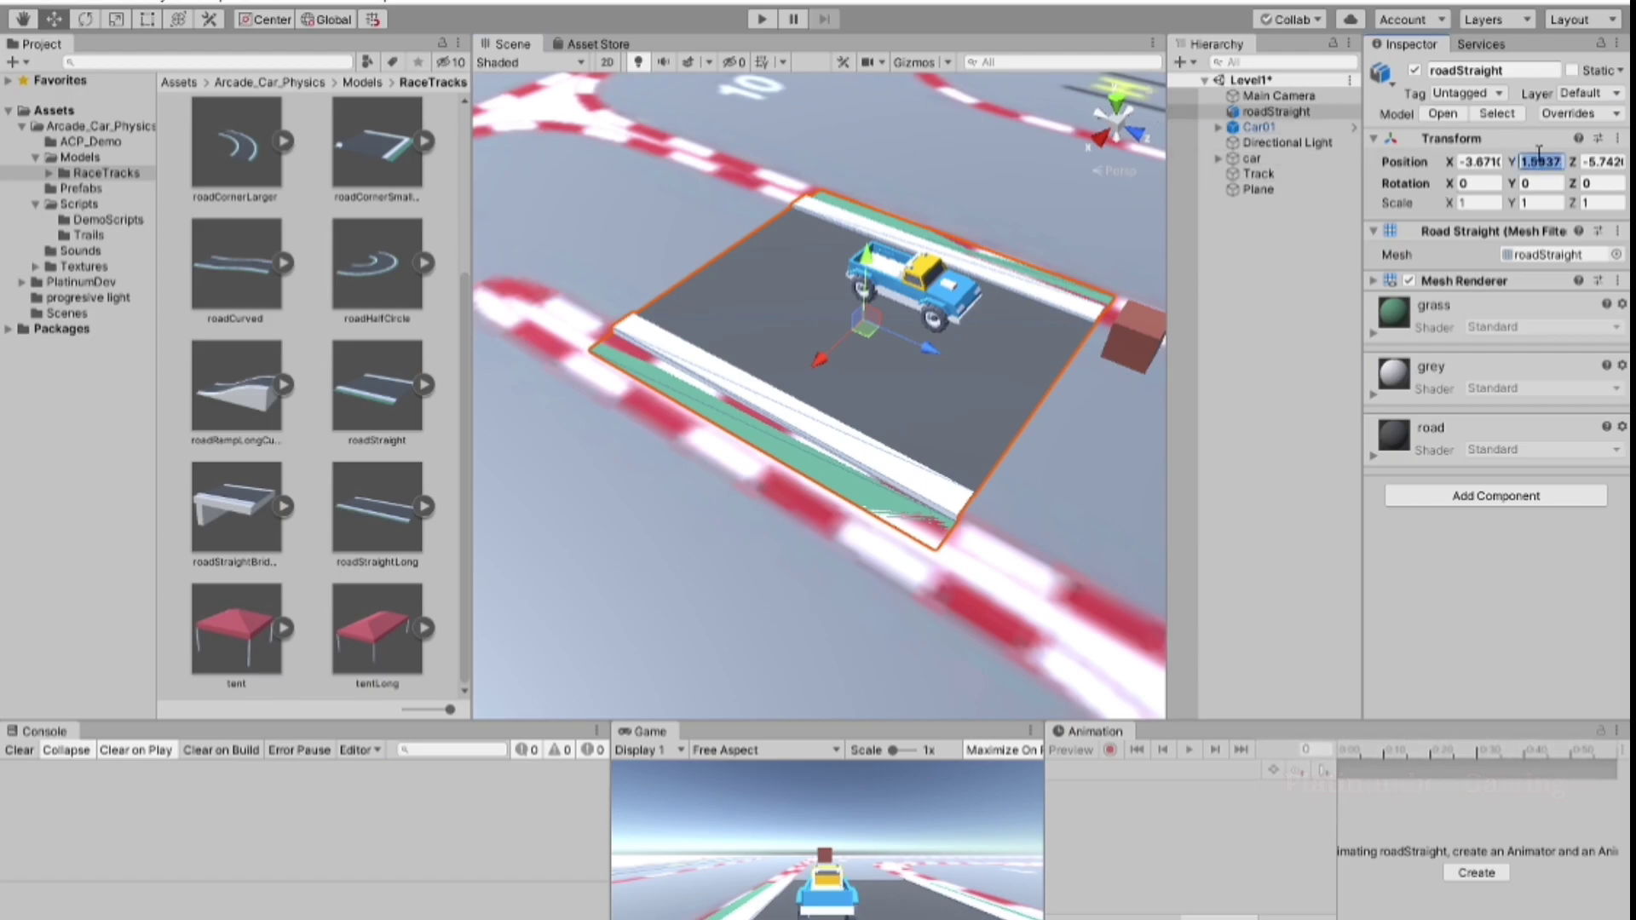
pyautogui.click(1490, 161)
pyautogui.write('0')
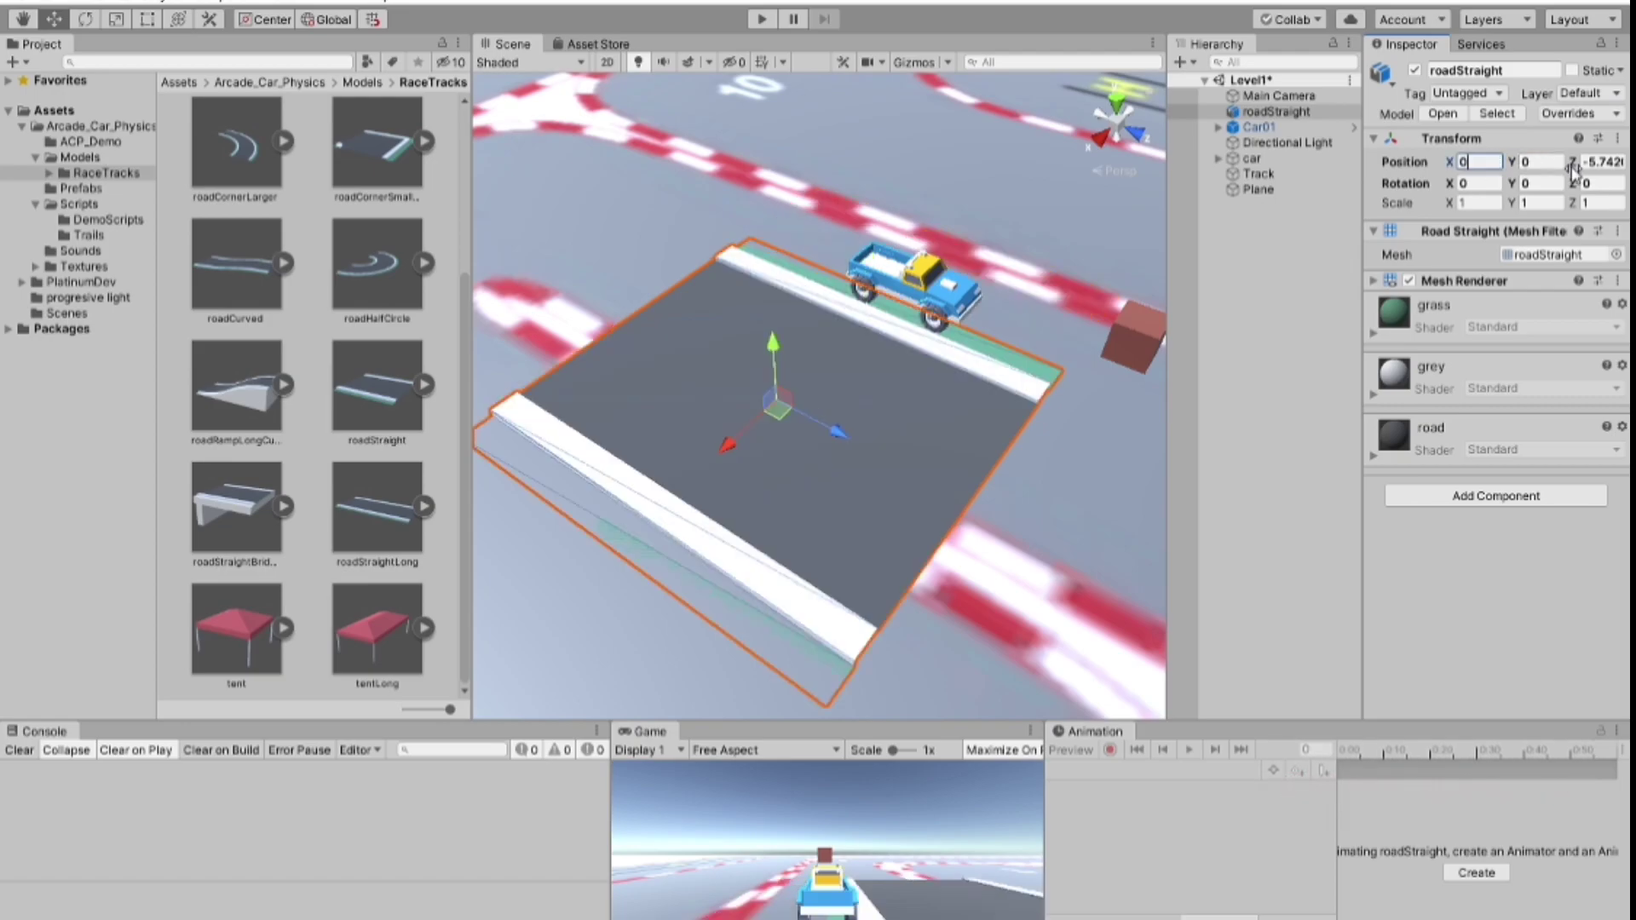
pyautogui.click(1585, 161)
pyautogui.write('0')
# Slide the roadStraight along X over the painted straight, then select the layout plane.
pyautogui.moveTo(687, 385)
pyautogui.keyDown('alt'); pyautogui.mouseDown()
pyautogui.moveTo(1548, 366)
pyautogui.moveTo(975, 322)
pyautogui.mouseUp(); pyautogui.keyUp('alt')
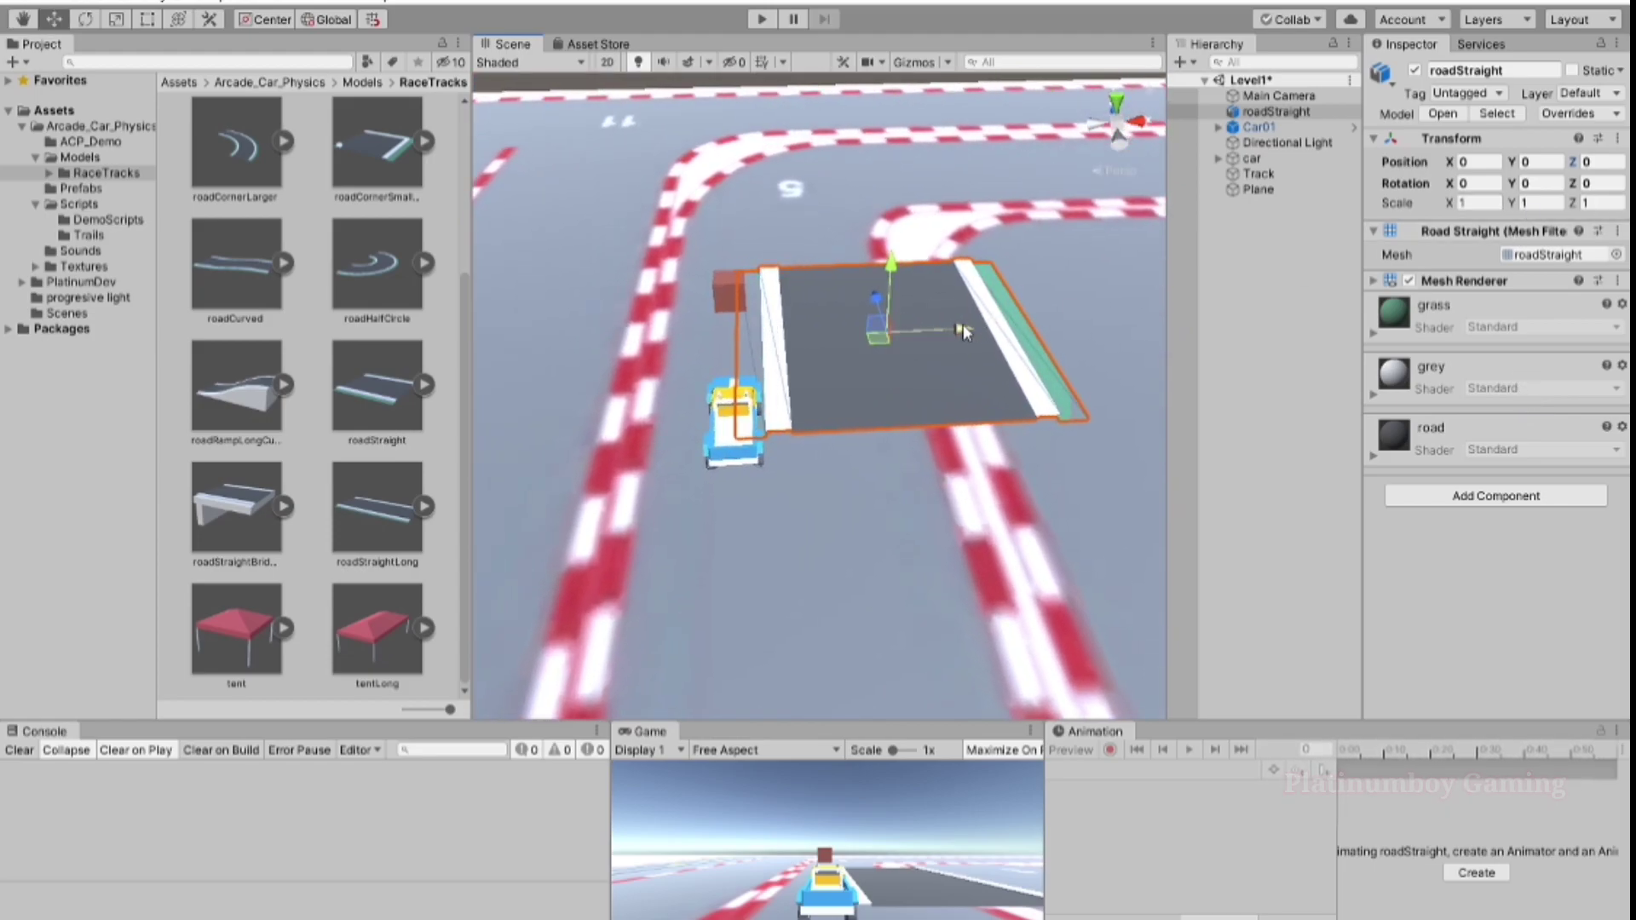
pyautogui.moveTo(958, 330); pyautogui.dragTo(856, 354)
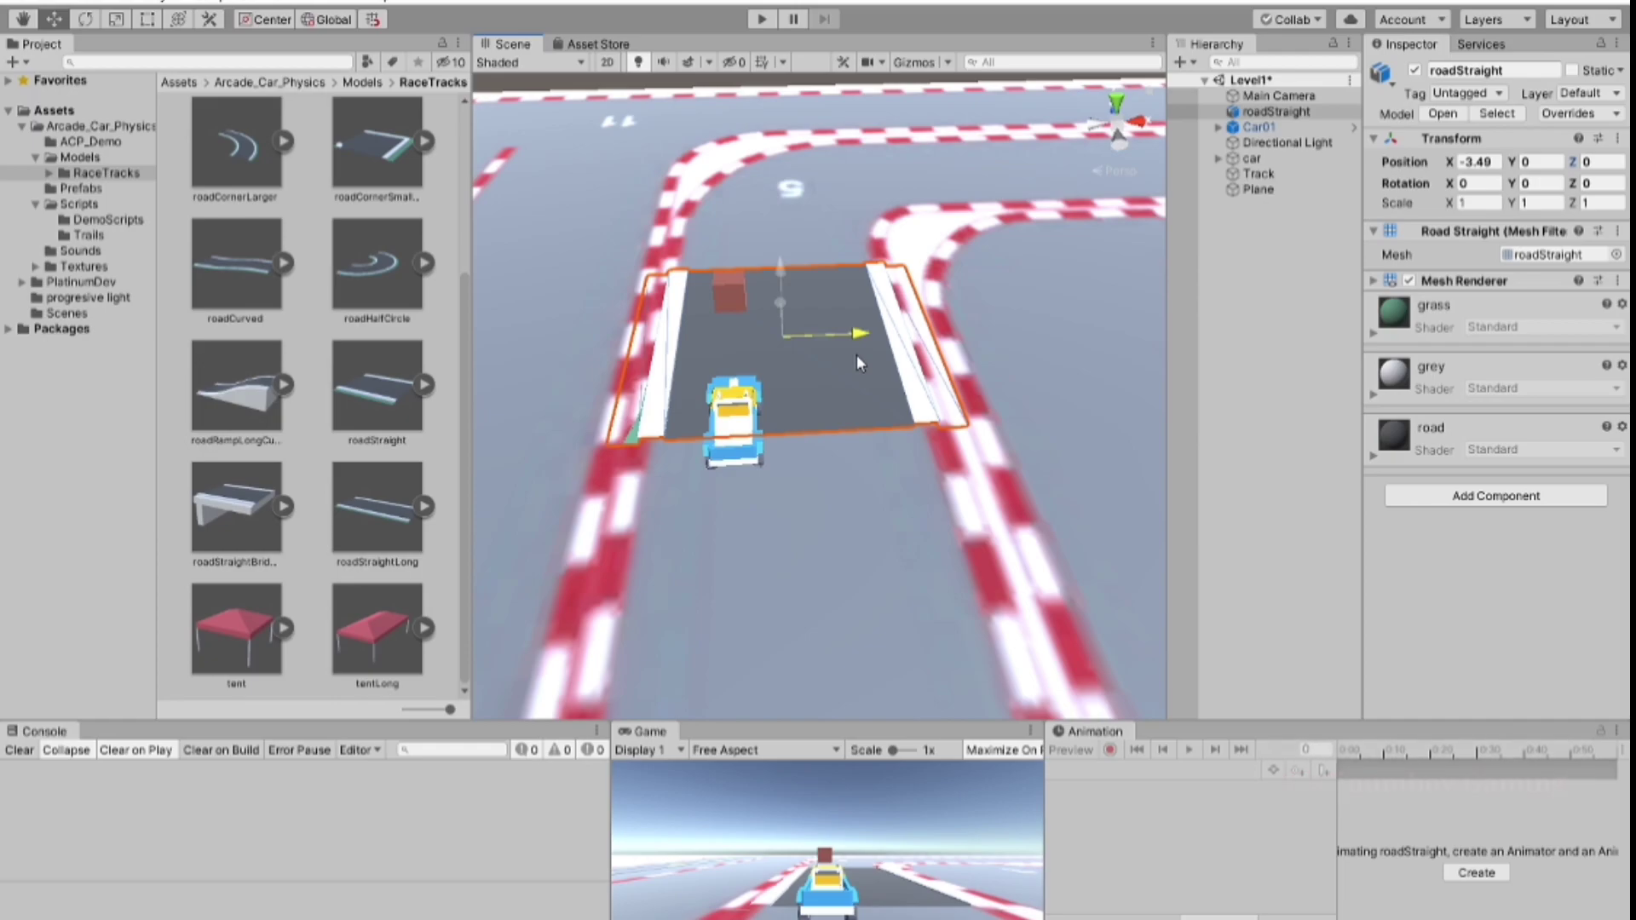
pyautogui.moveTo(856, 355); pyautogui.dragTo(271, 682, button='right')
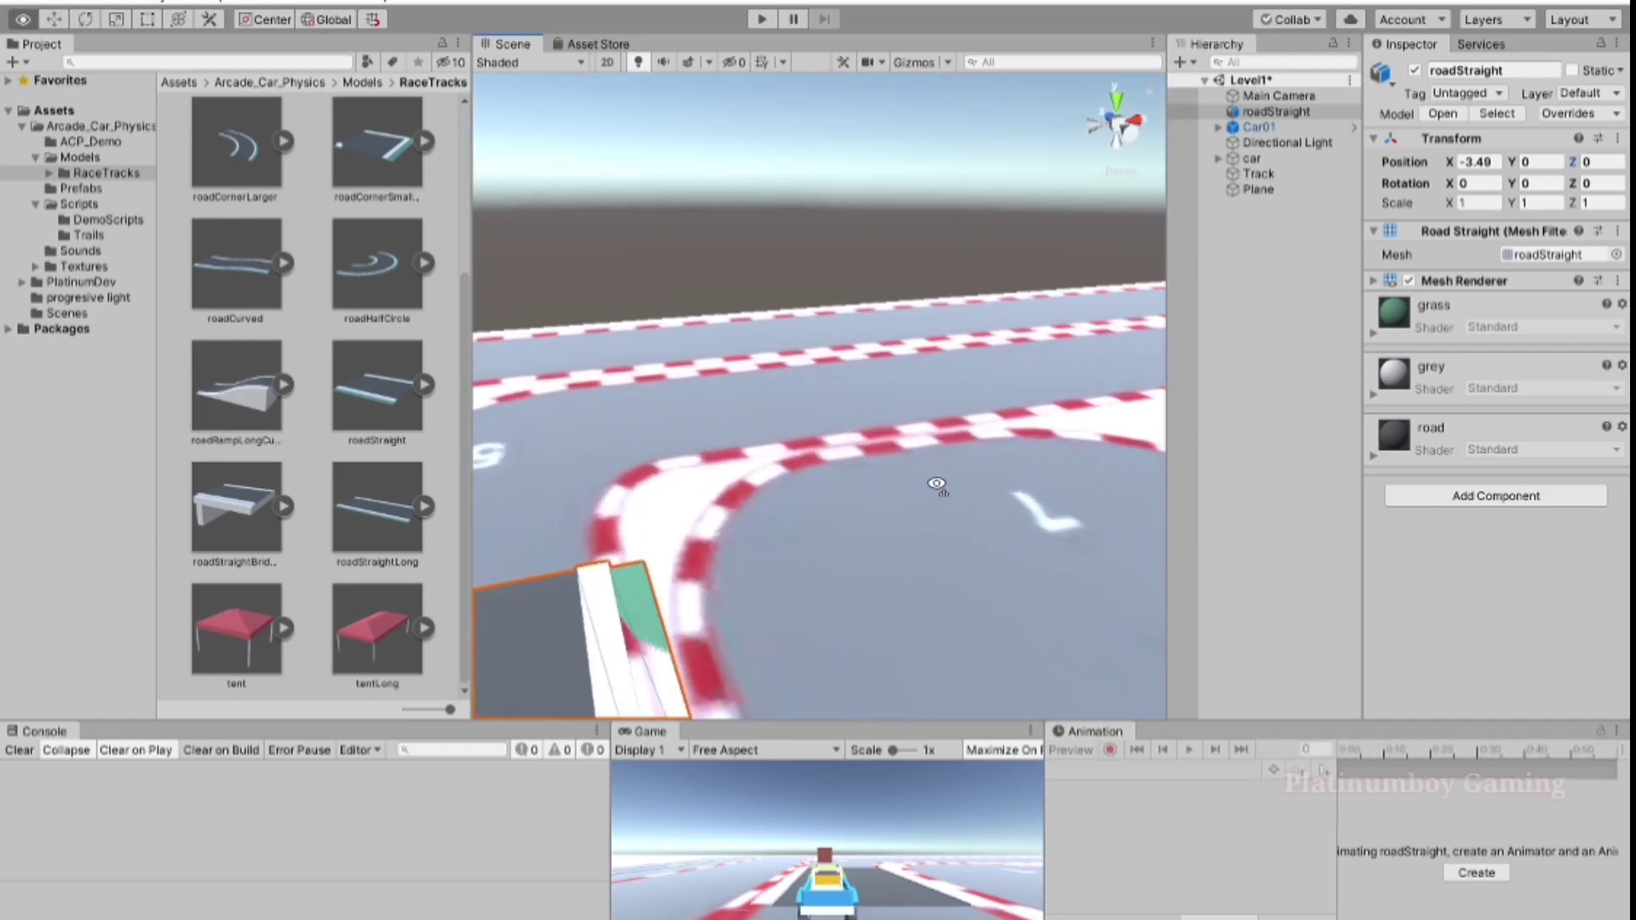
pyautogui.press('f')
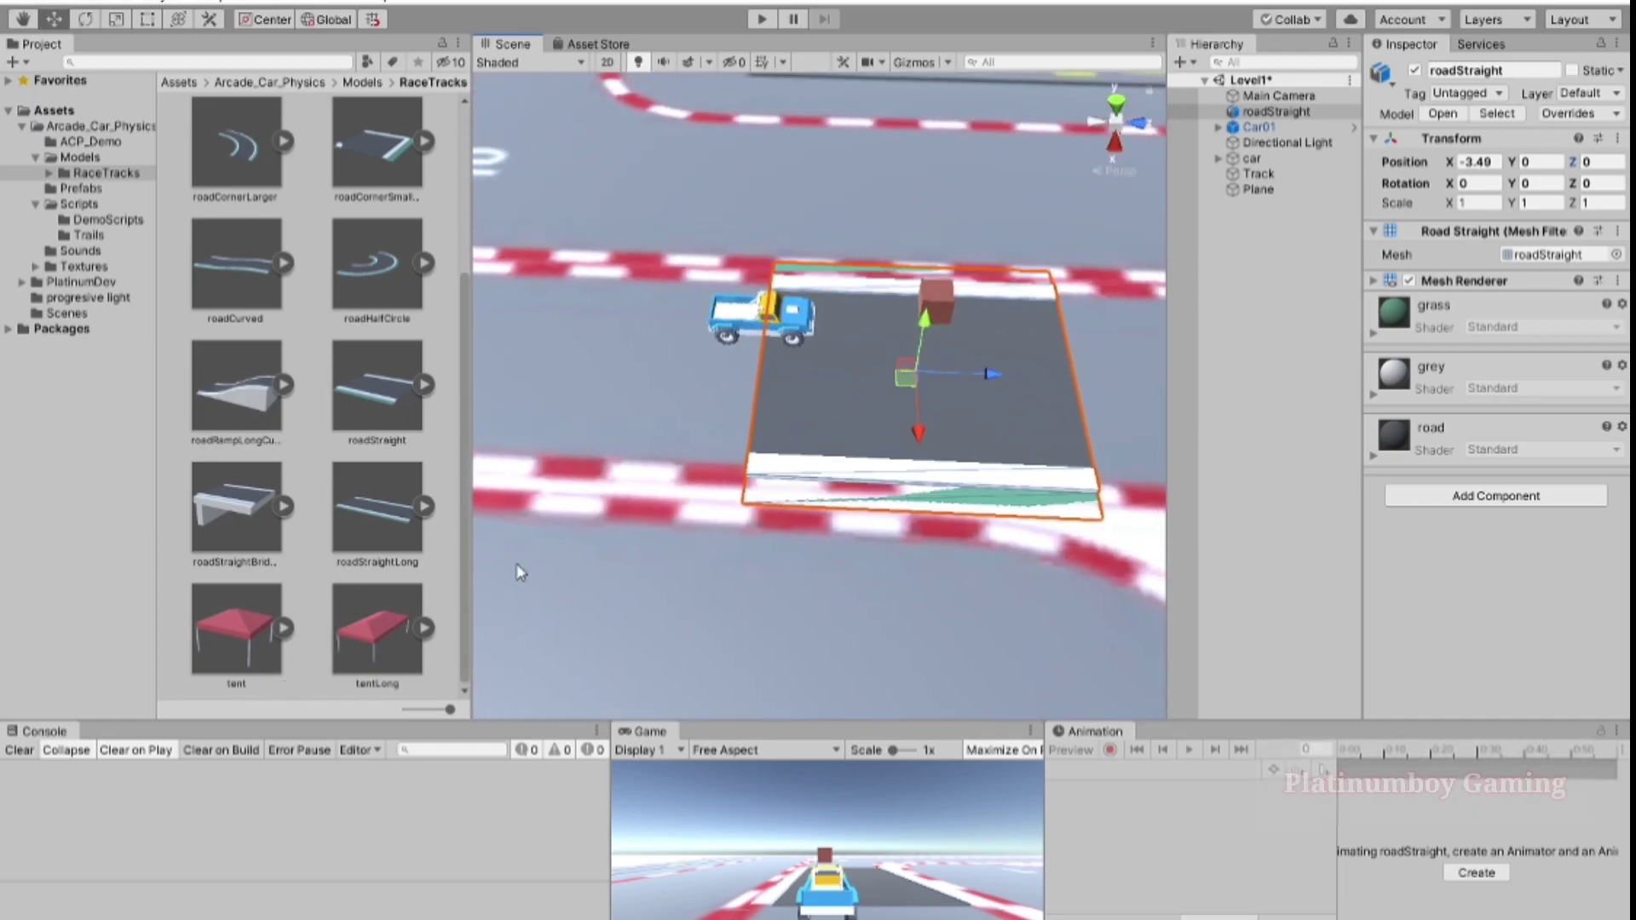
pyautogui.moveTo(992, 377); pyautogui.dragTo(892, 383)
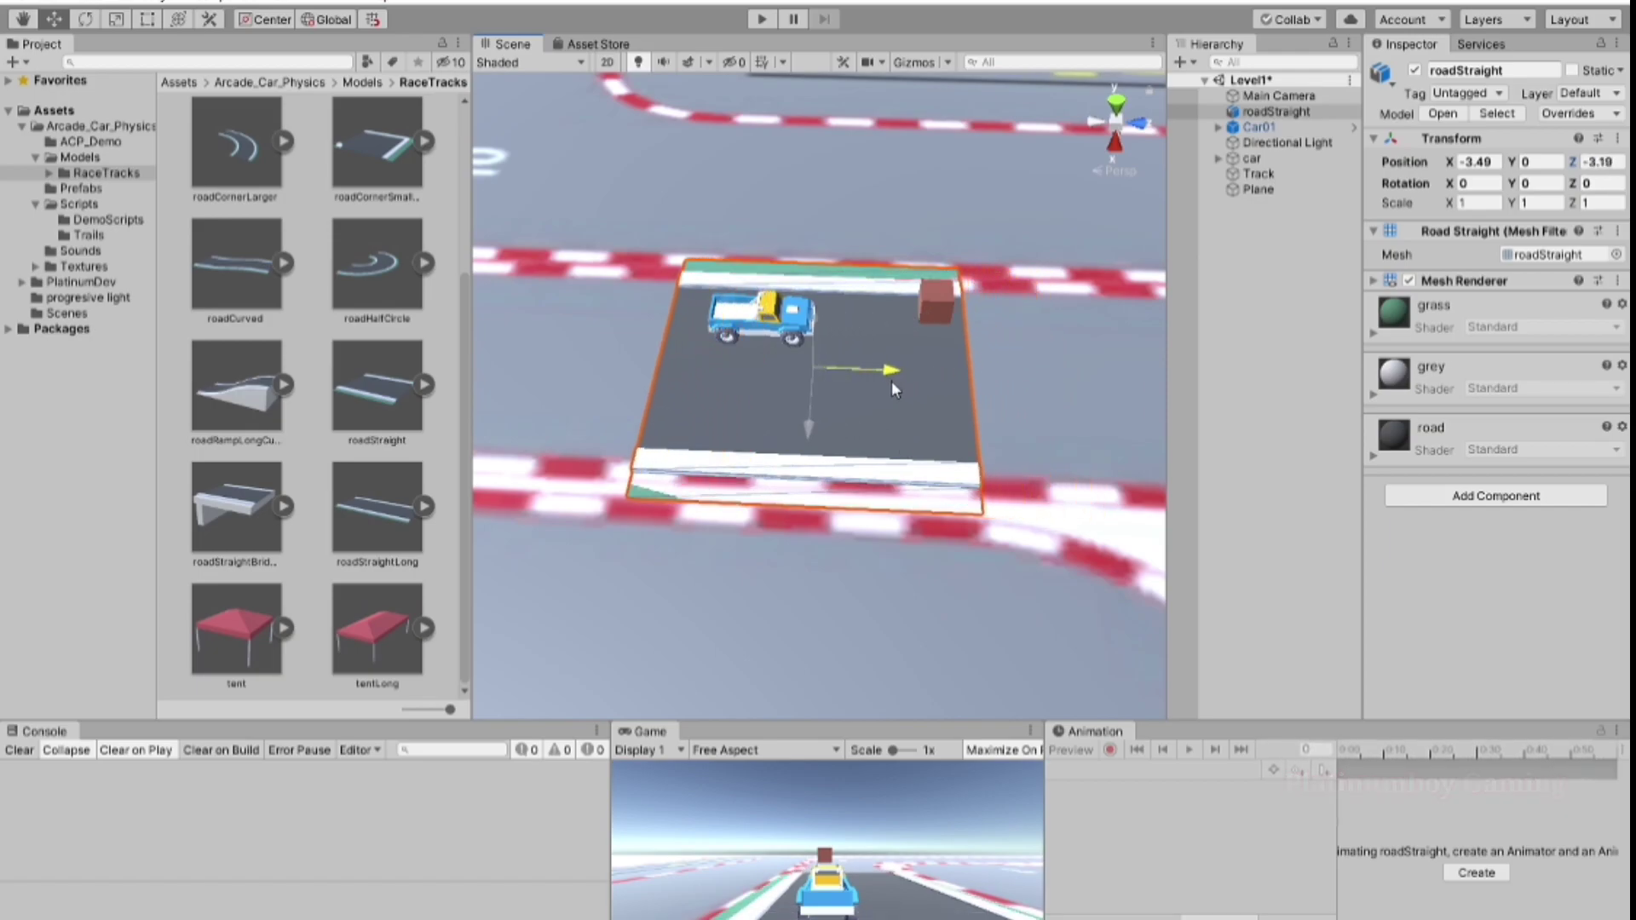
pyautogui.moveTo(886, 380)
pyautogui.mouseDown(button='right')
pyautogui.moveTo(1134, 513)
pyautogui.moveTo(1346, 545)
pyautogui.moveTo(1349, 530)
pyautogui.moveTo(1140, 520)
pyautogui.mouseUp(button='right')
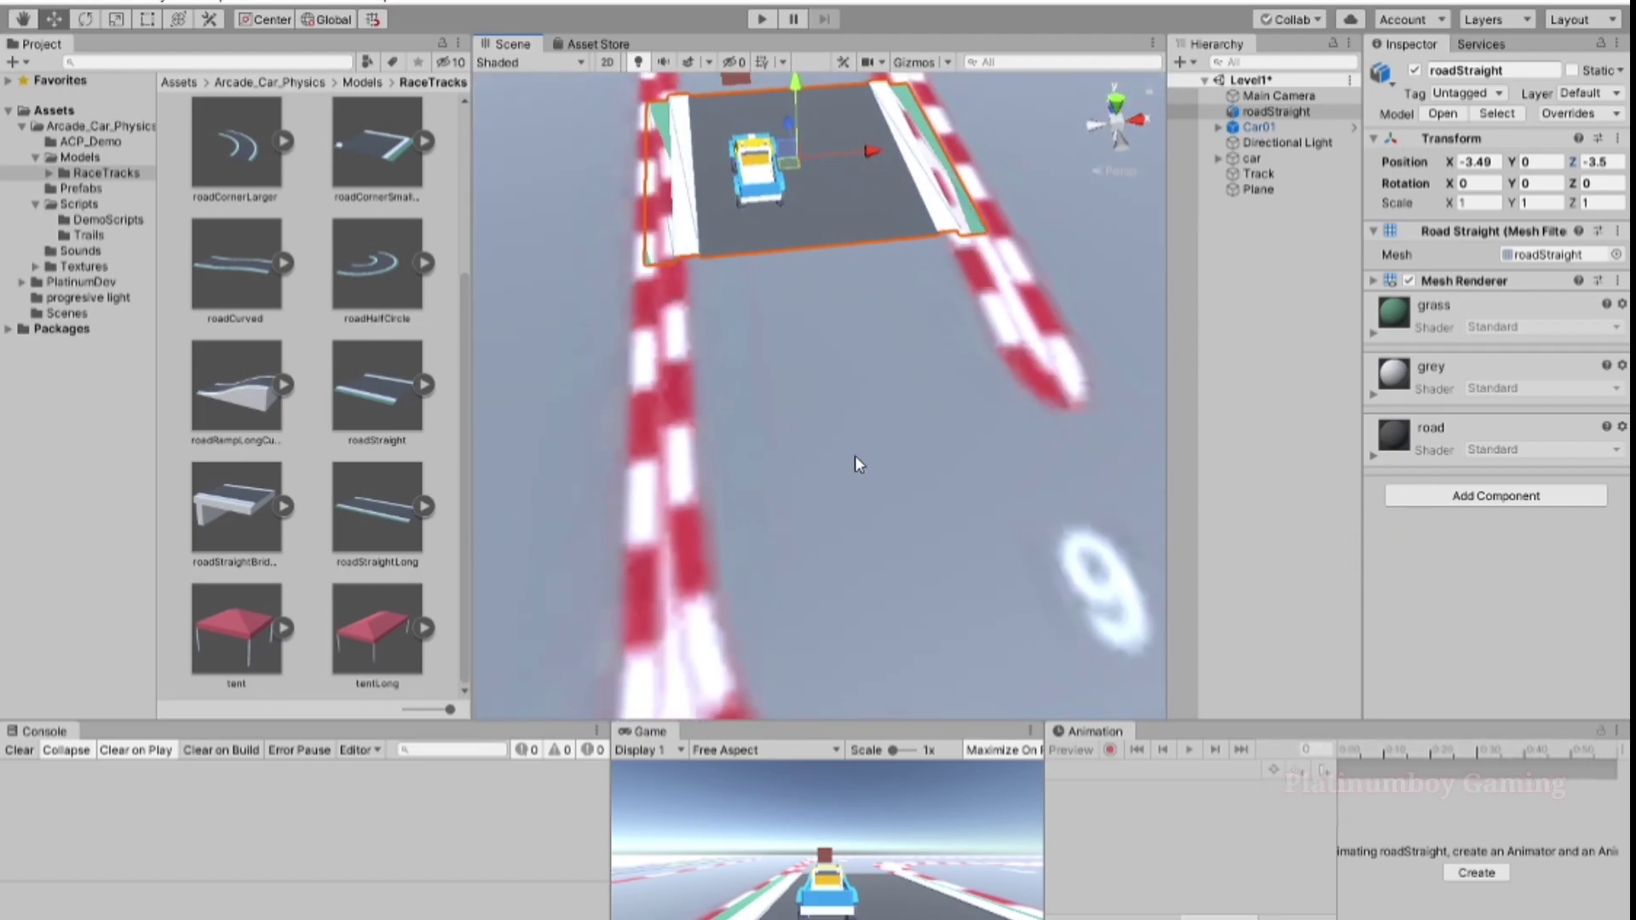
pyautogui.click(855, 455)
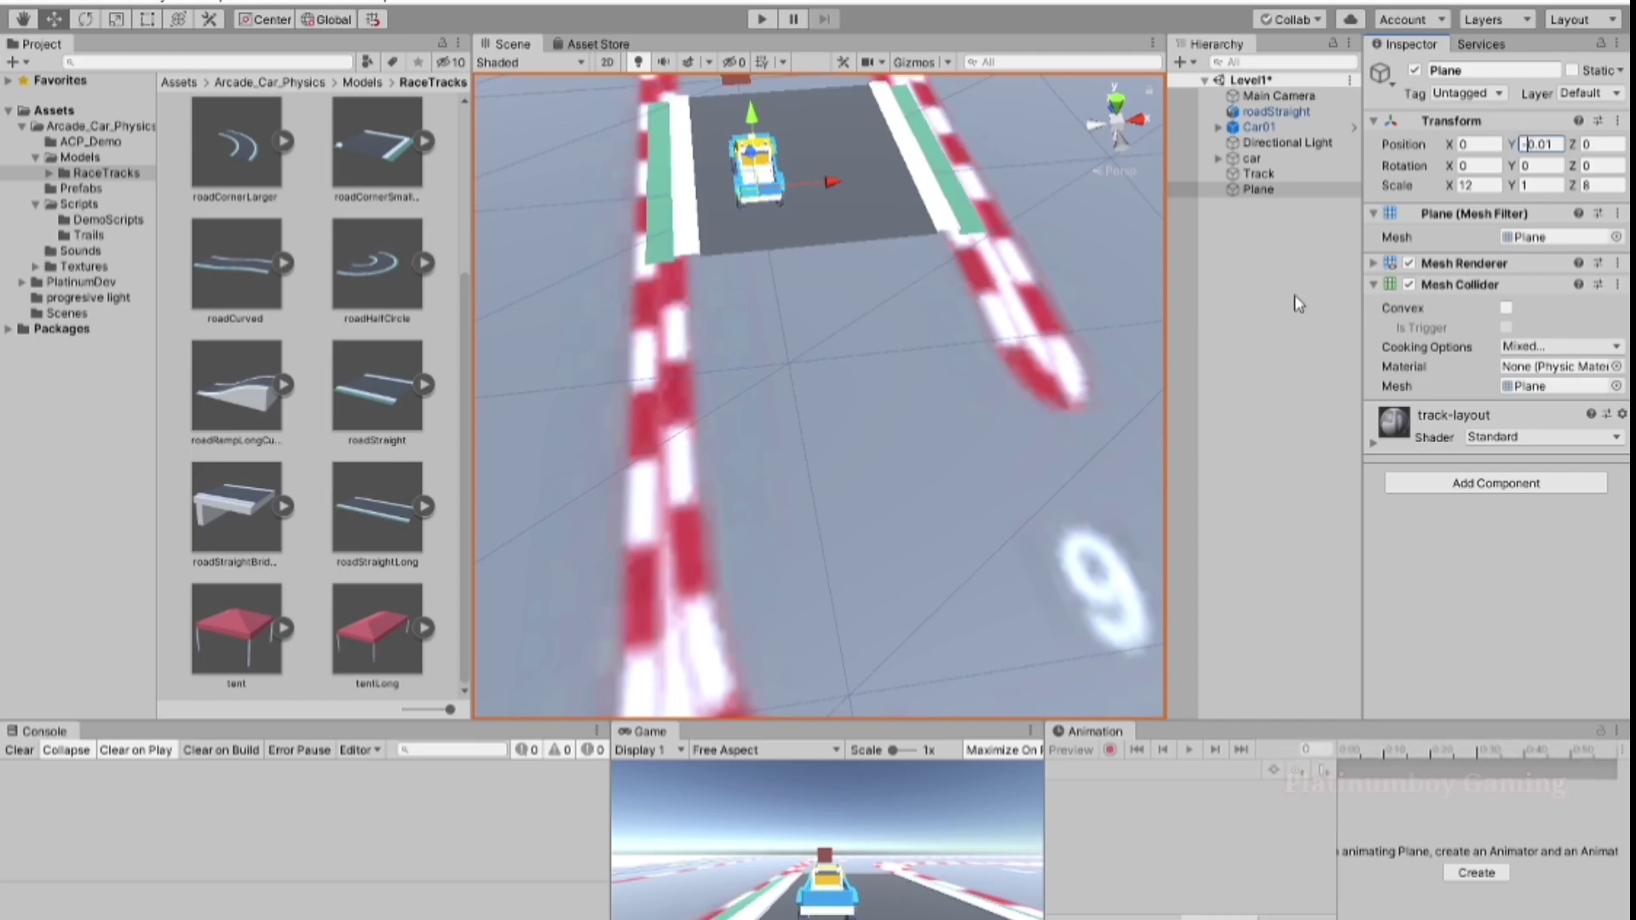
pyautogui.moveTo(907, 542); pyautogui.dragTo(387, 464, button='right')
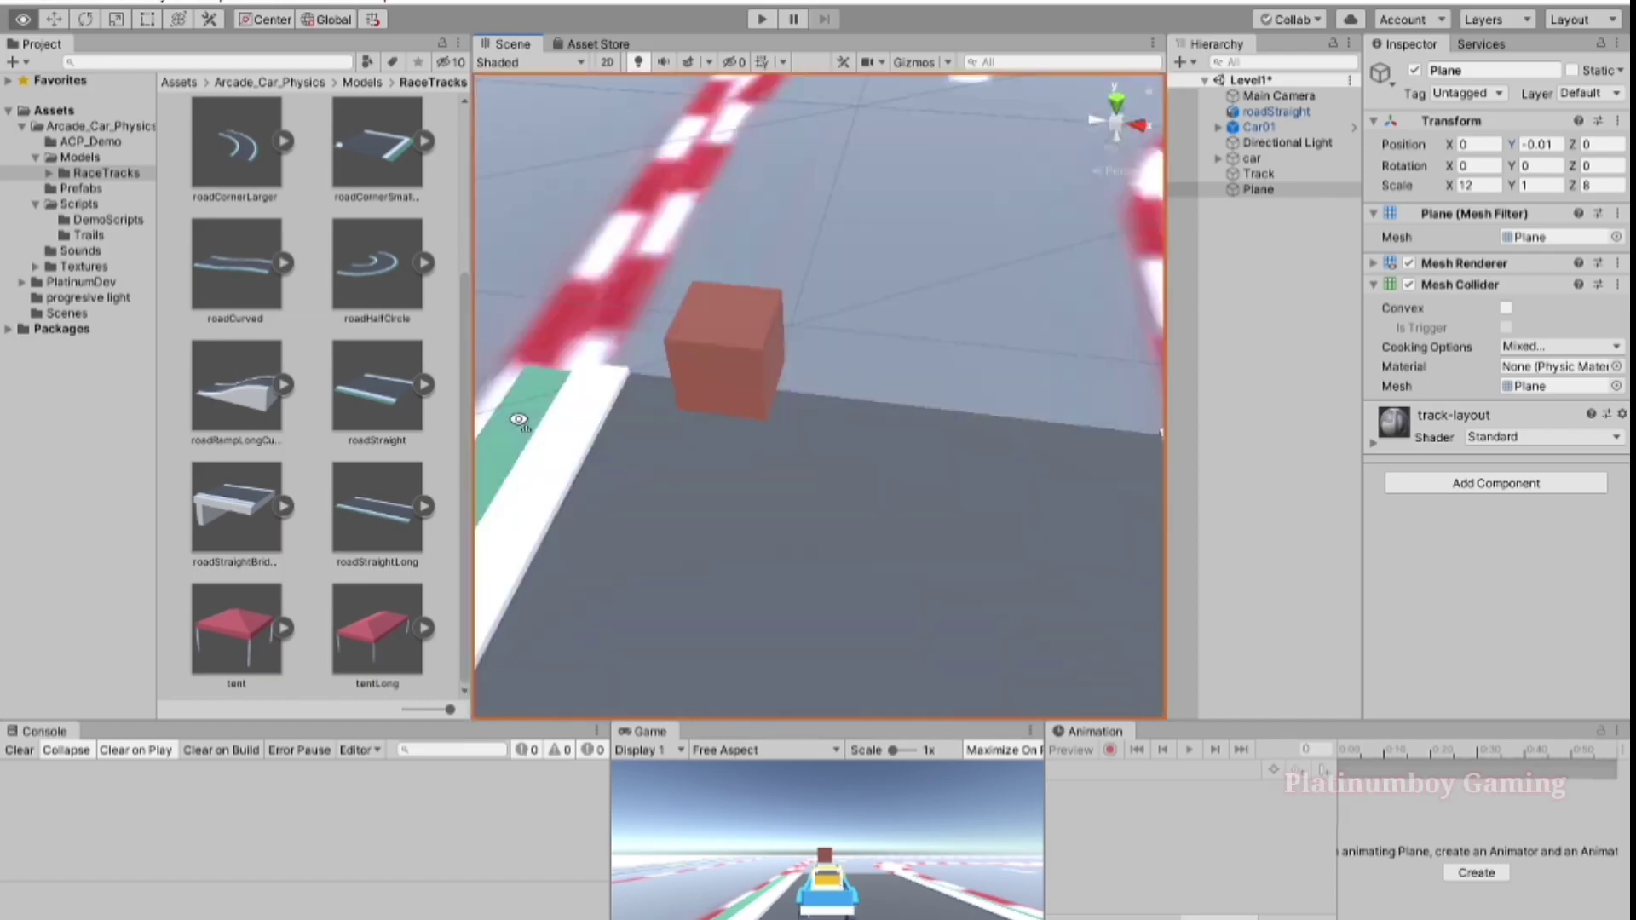
pyautogui.press('f')
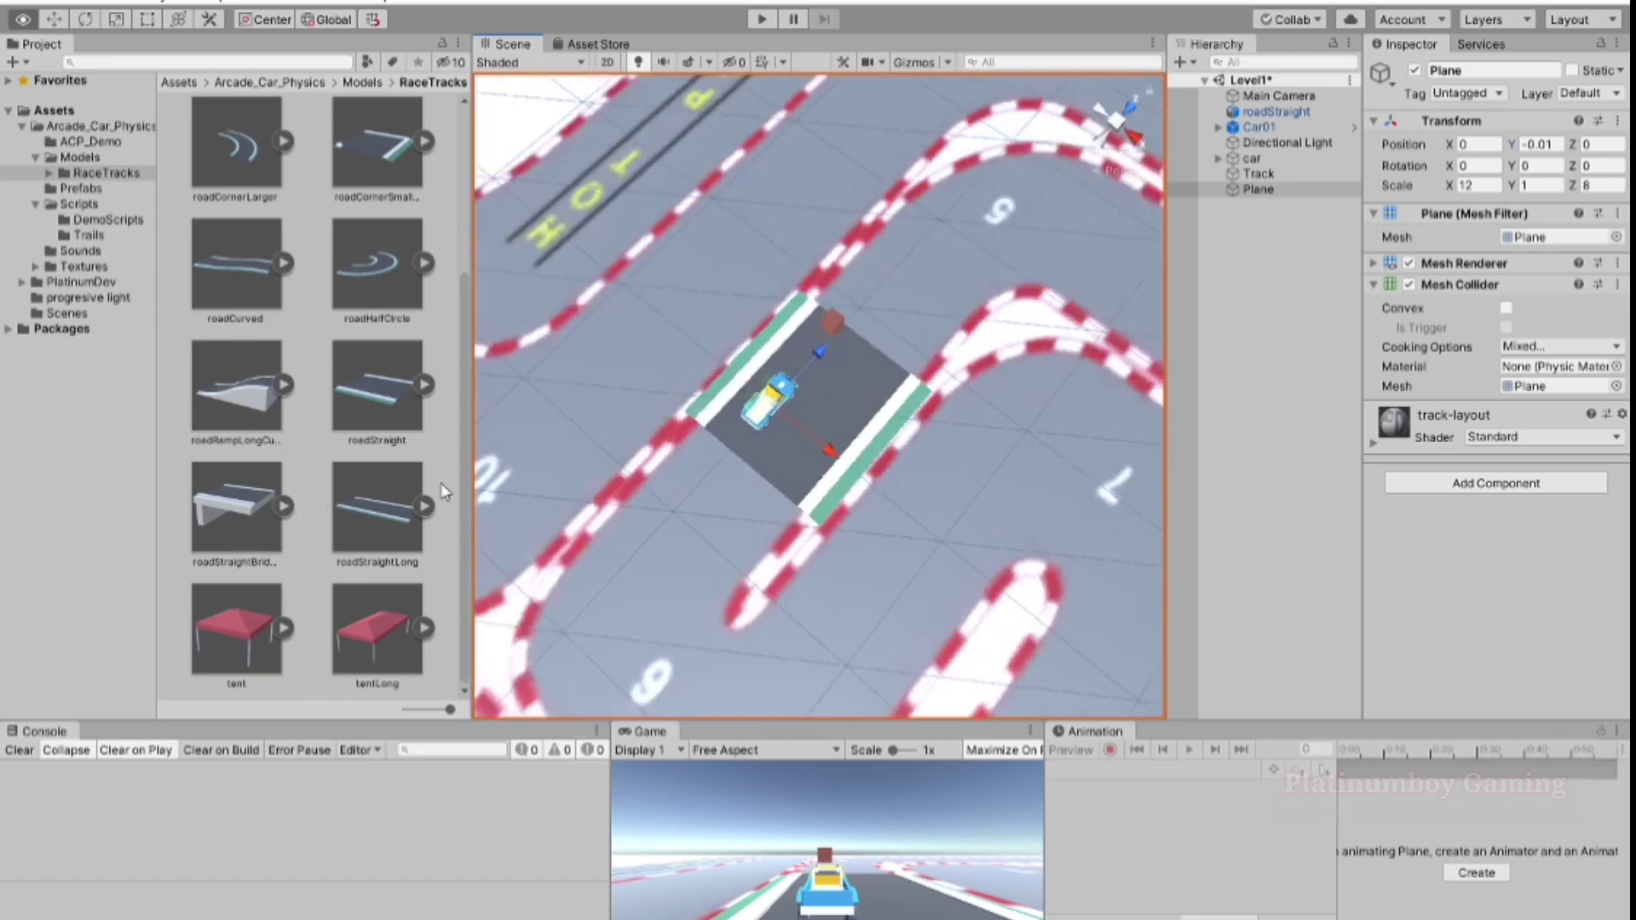
pyautogui.moveTo(387, 463)
pyautogui.mouseDown(button='right')
pyautogui.moveTo(353, 529)
pyautogui.moveTo(1029, 270)
pyautogui.mouseUp(button='right')
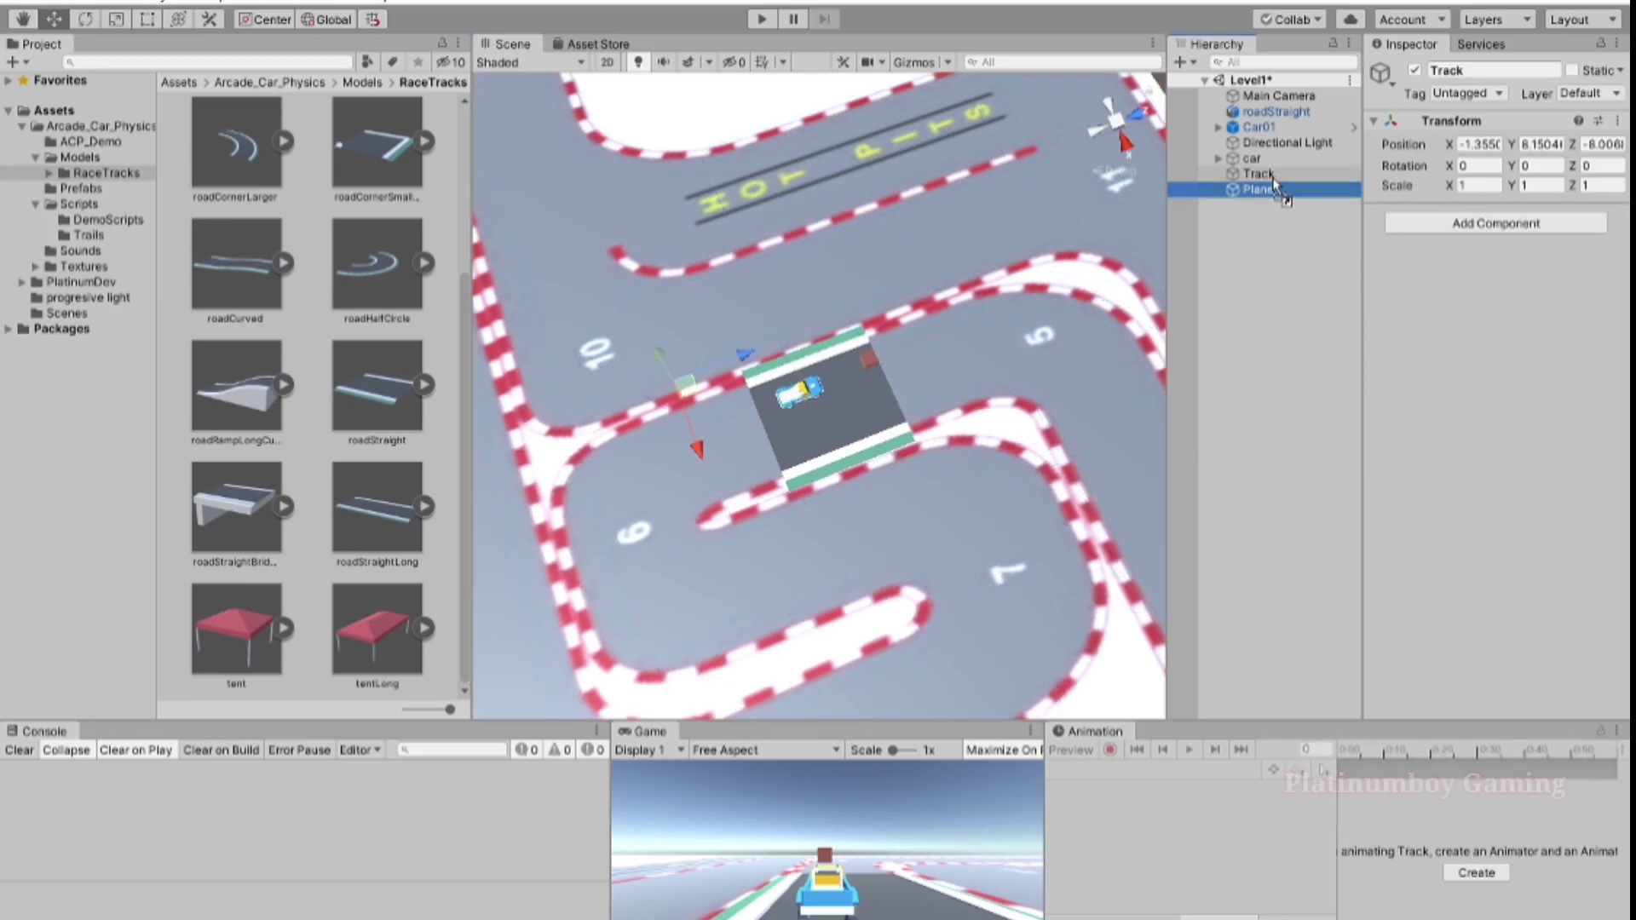
pyautogui.moveTo(1275, 179); pyautogui.dragTo(1259, 176)
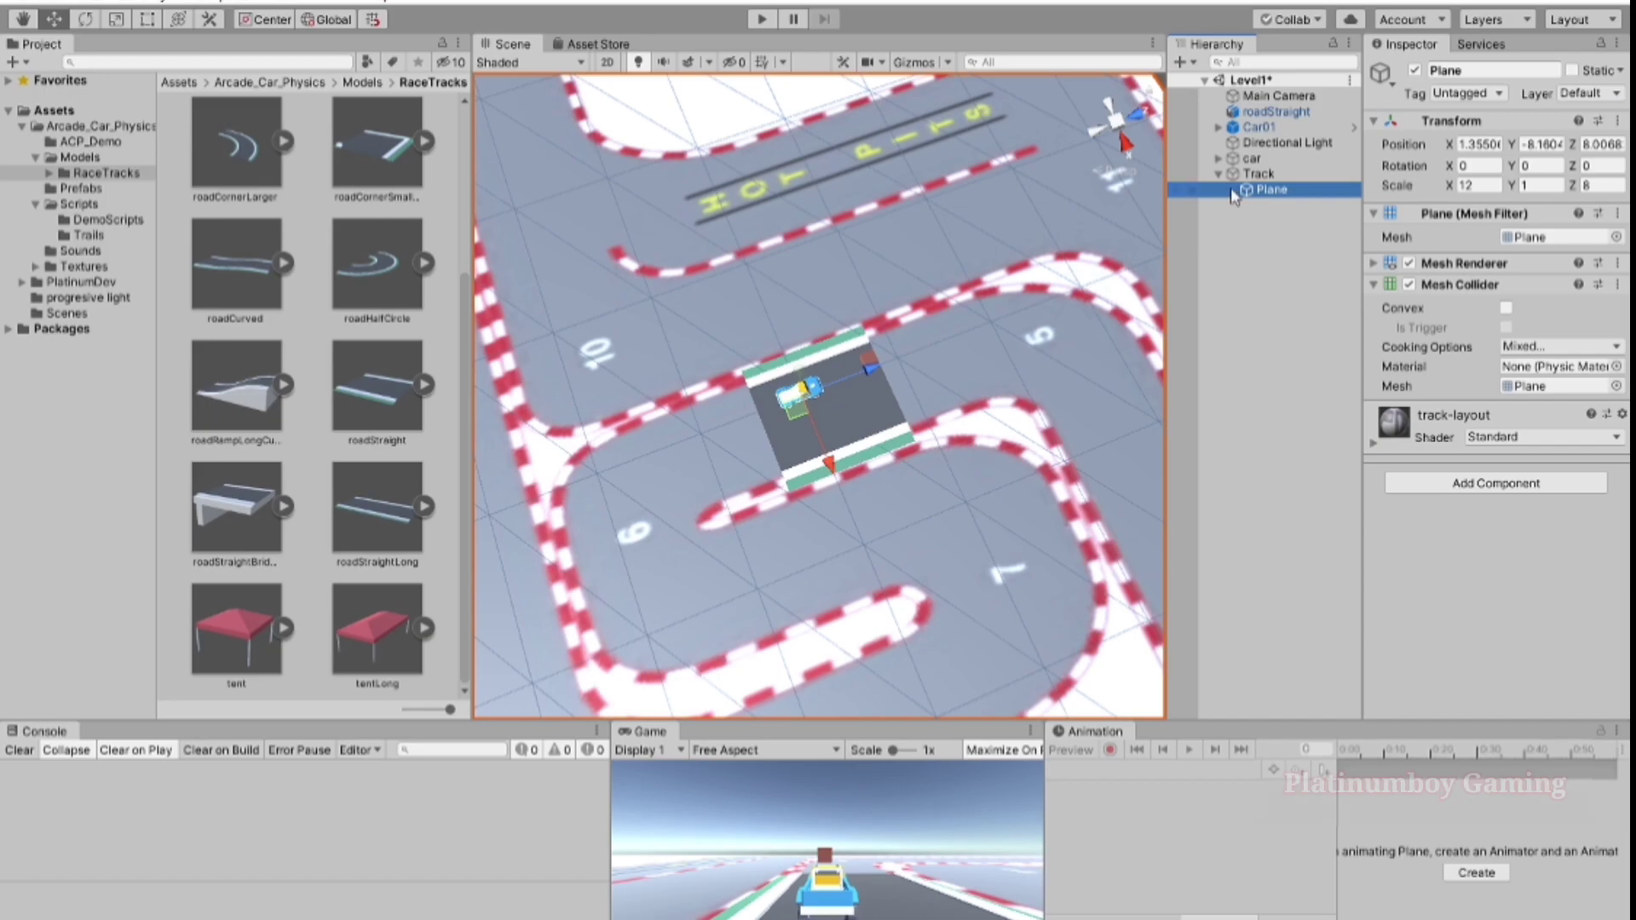
pyautogui.click(1271, 227)
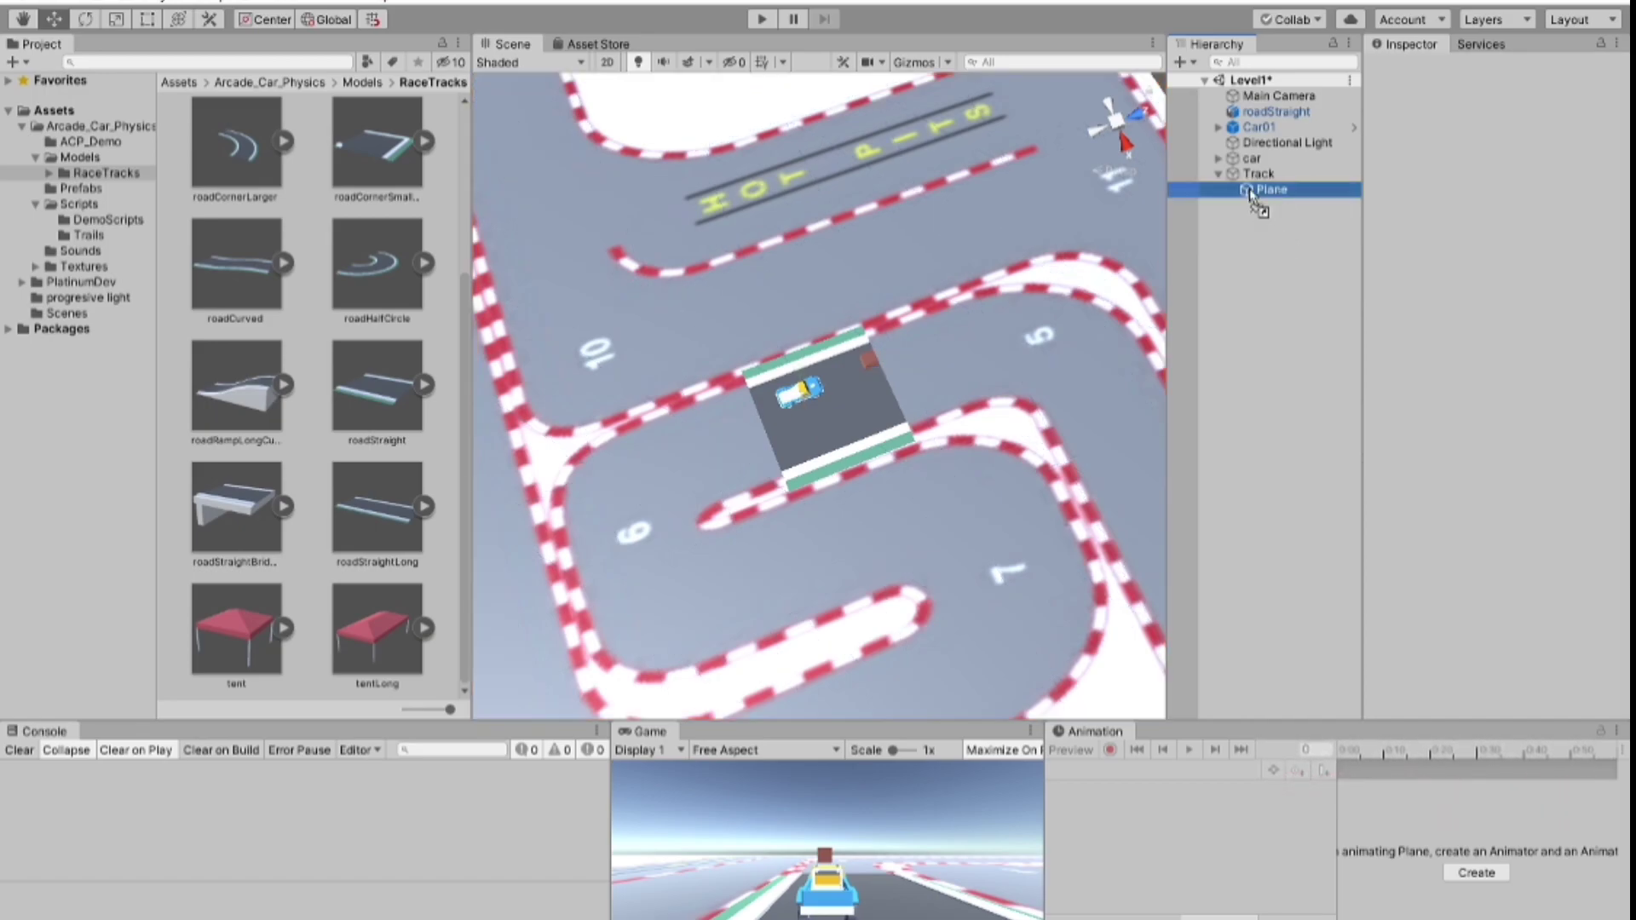
pyautogui.moveTo(1249, 175); pyautogui.dragTo(1249, 168)
# Nudge roadStraight (1) to Z 14.37 so it butts against the first straight.
pyautogui.click(1256, 190)
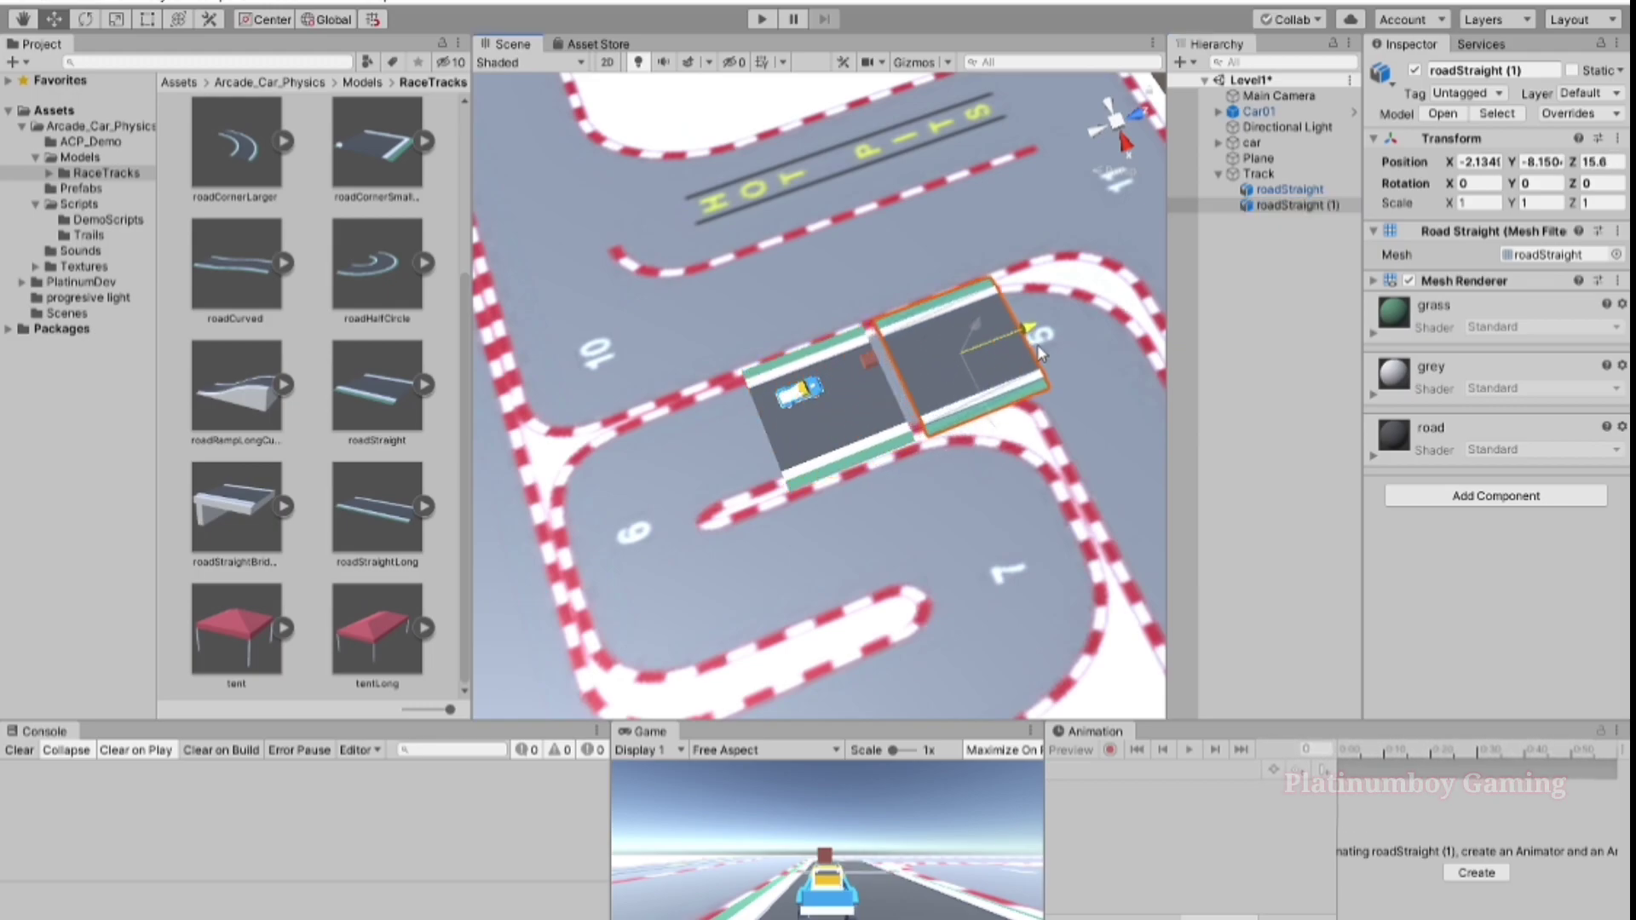
pyautogui.scroll(5, 860, 486)
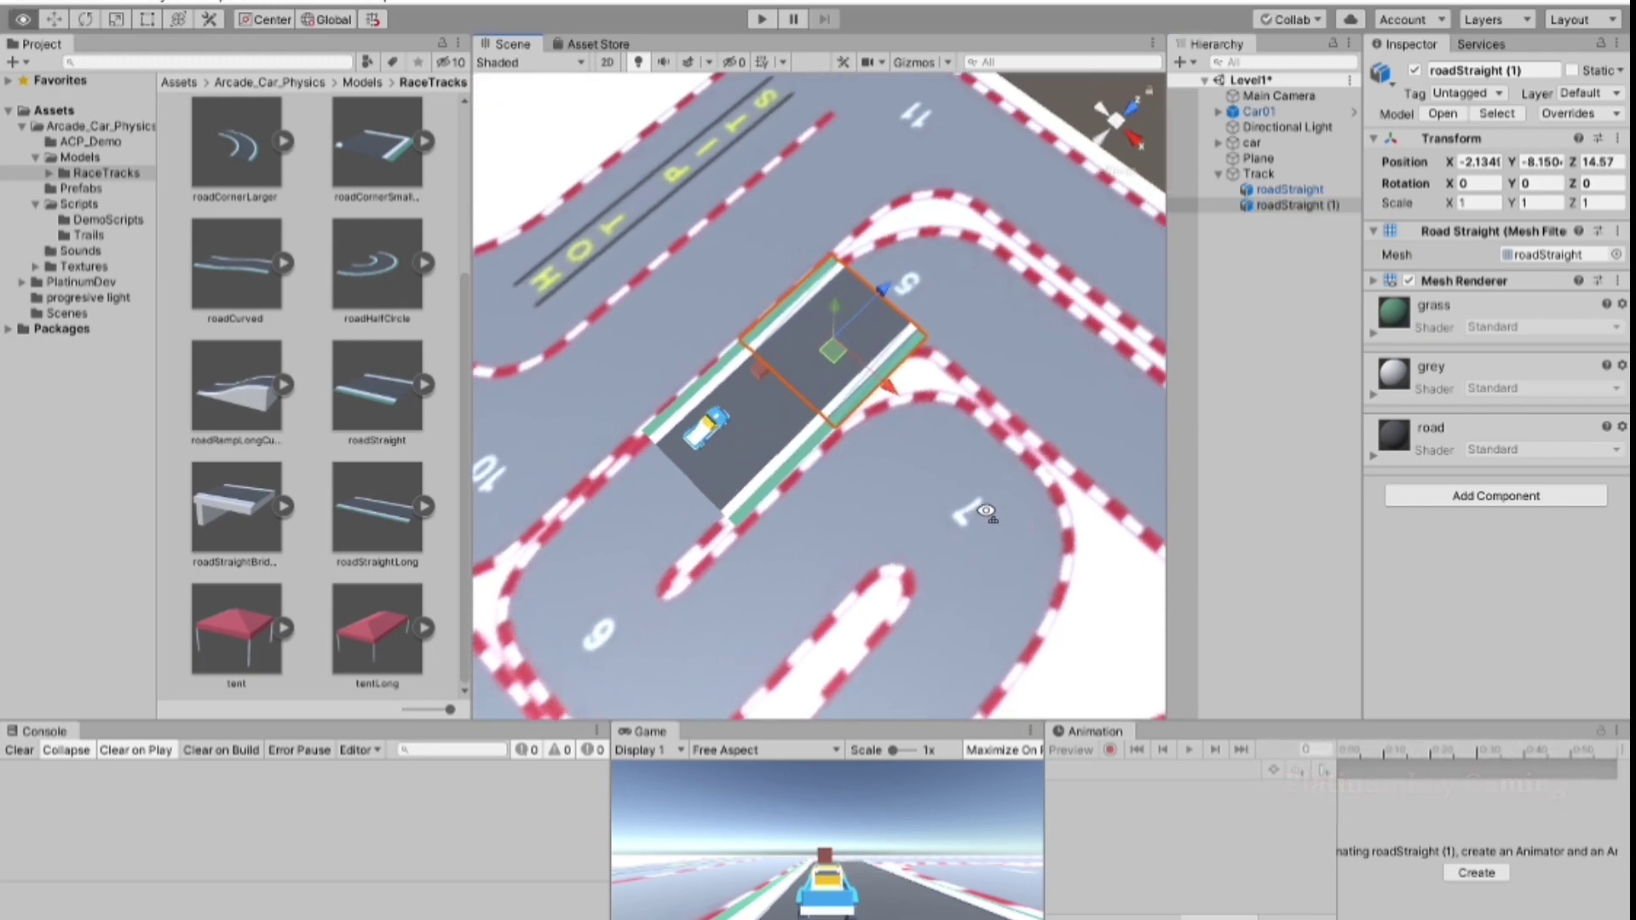
pyautogui.moveTo(861, 485)
pyautogui.keyDown('alt'); pyautogui.mouseDown()
pyautogui.moveTo(492, 458)
pyautogui.moveTo(901, 364)
pyautogui.moveTo(714, 349)
pyautogui.mouseUp(); pyautogui.keyUp('alt')
pyautogui.moveTo(773, 443)
pyautogui.keyDown('alt'); pyautogui.mouseDown()
pyautogui.moveTo(825, 413)
pyautogui.moveTo(919, 438)
pyautogui.mouseUp(); pyautogui.keyUp('alt')
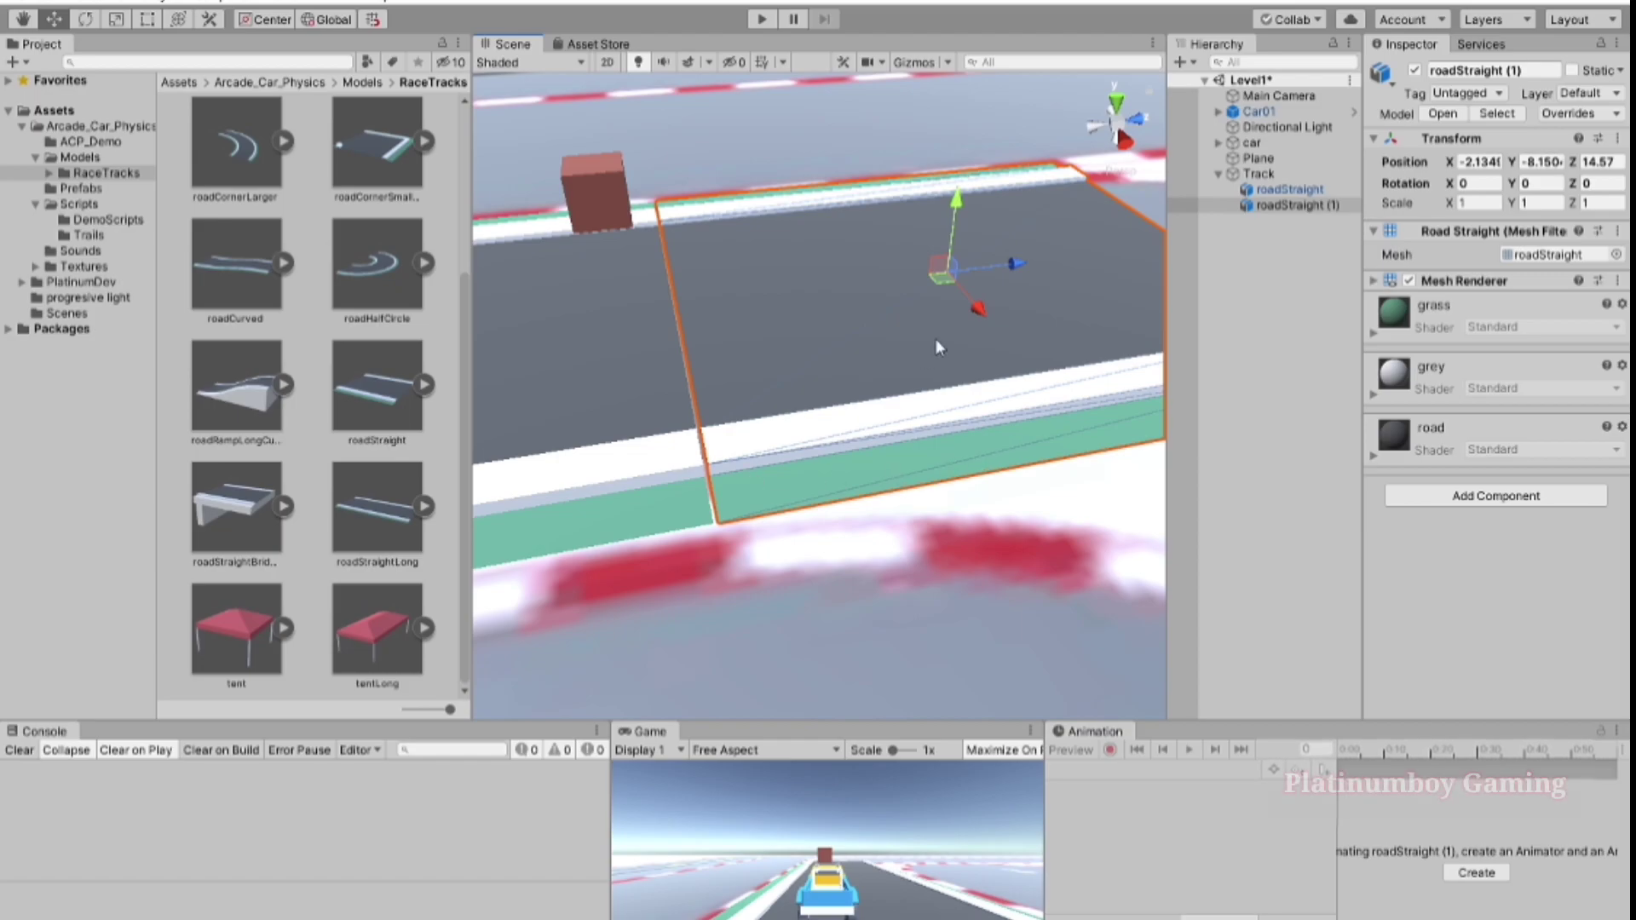
pyautogui.moveTo(940, 284); pyautogui.dragTo(935, 291)
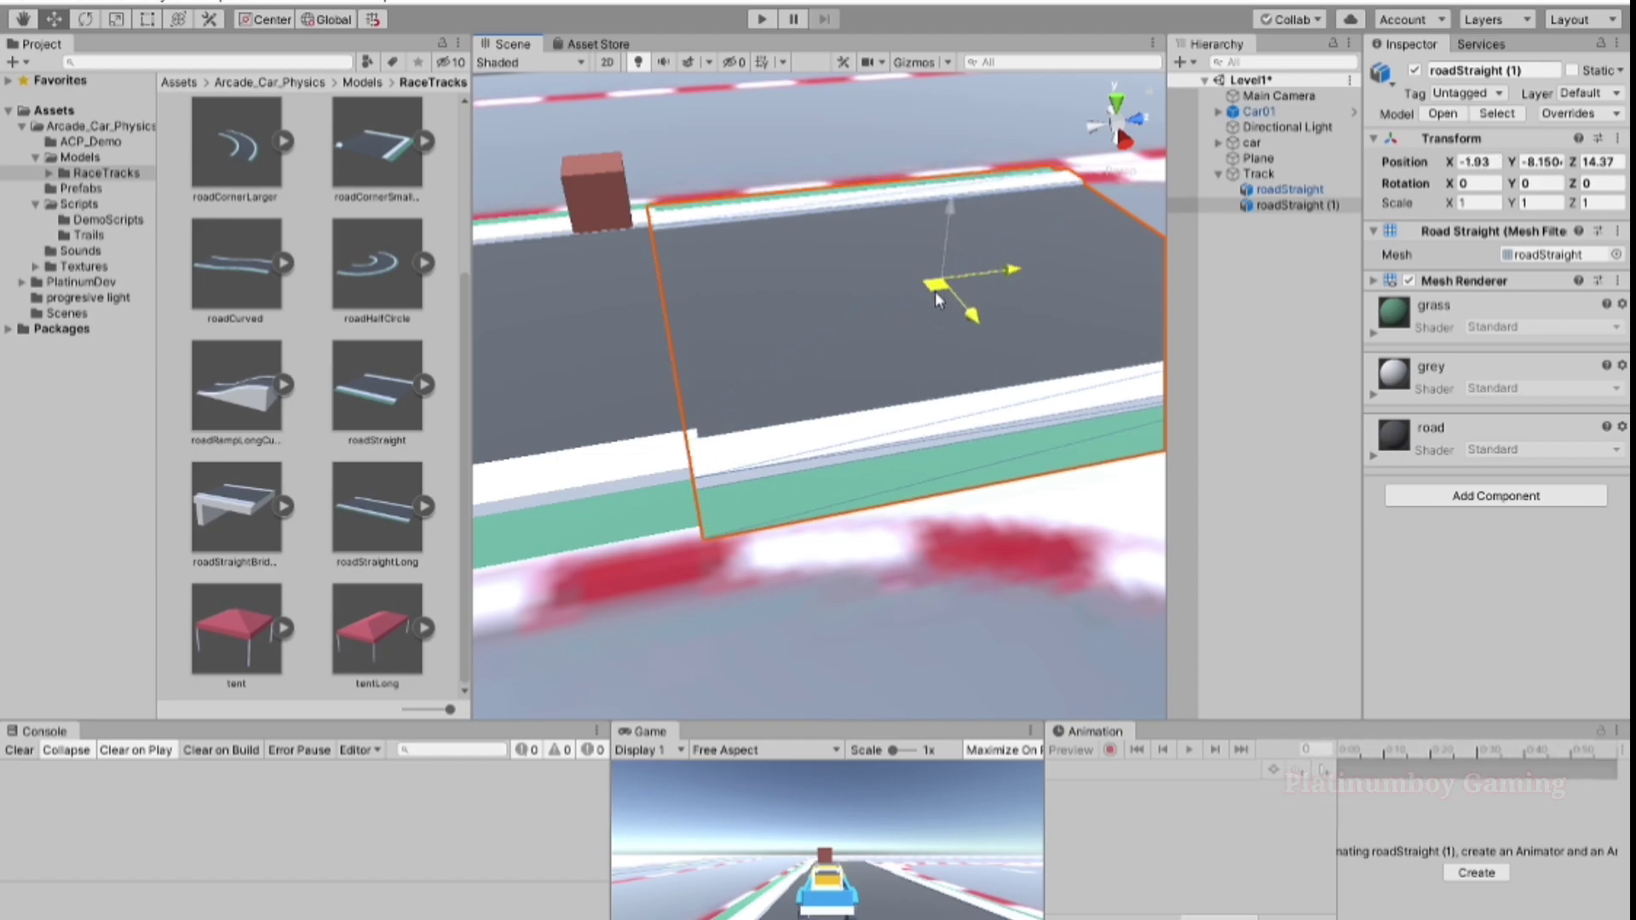
pyautogui.moveTo(934, 290); pyautogui.dragTo(931, 284)
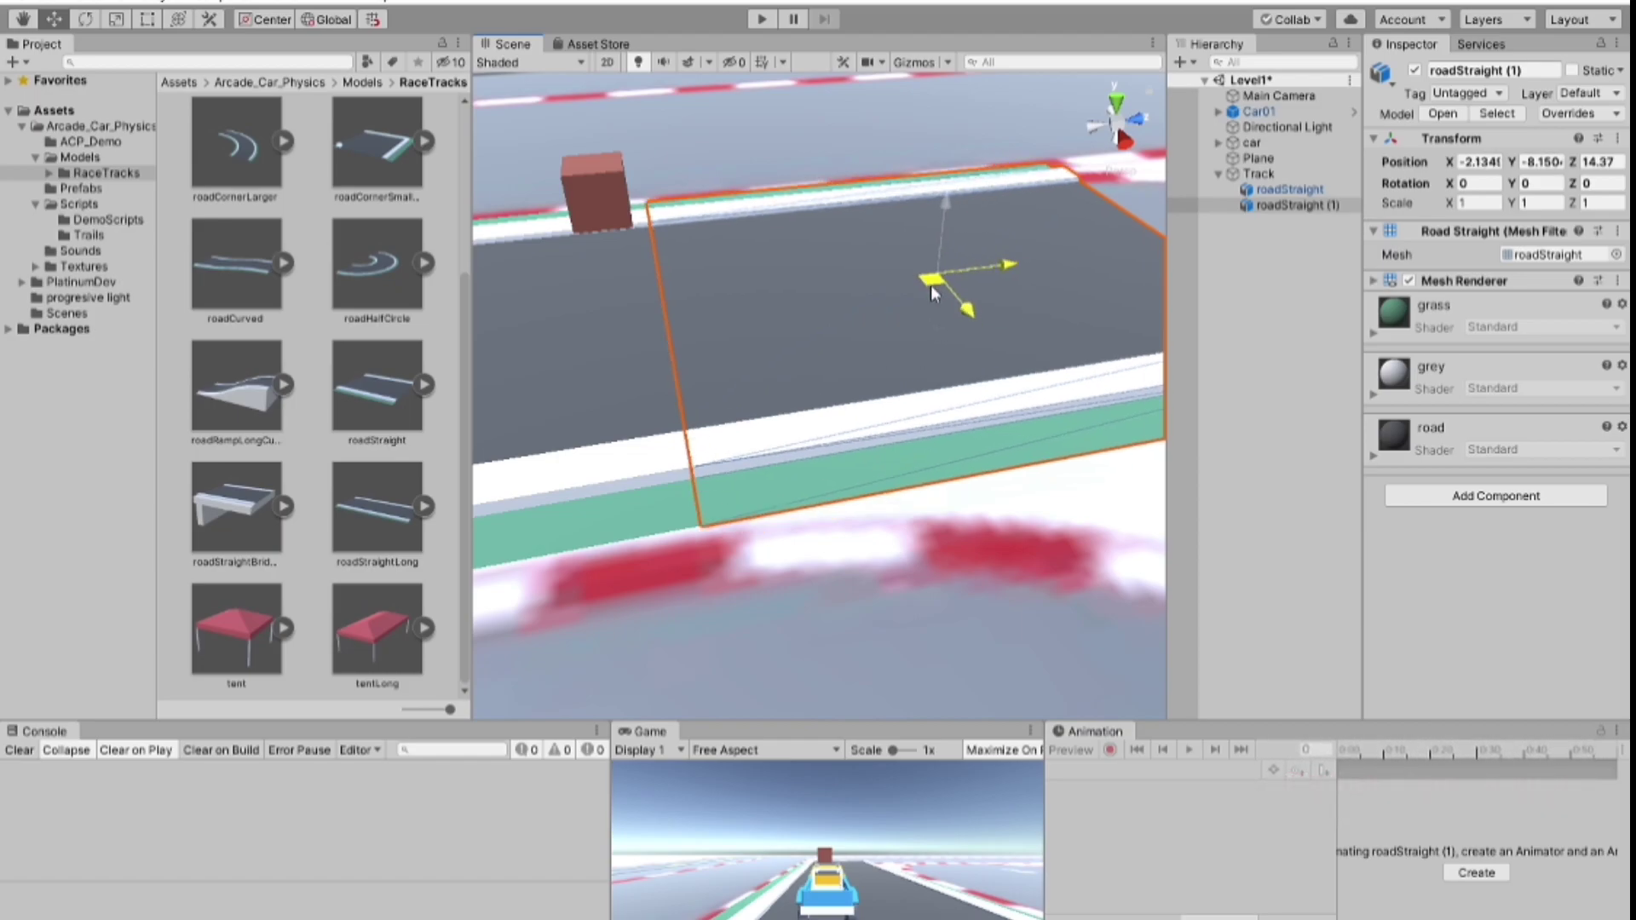
pyautogui.moveTo(810, 266)
pyautogui.keyDown('alt'); pyautogui.mouseDown()
pyautogui.moveTo(758, 176)
pyautogui.moveTo(752, 479)
pyautogui.moveTo(811, 324)
pyautogui.moveTo(671, 326)
pyautogui.moveTo(978, 350)
pyautogui.moveTo(1059, 402)
pyautogui.moveTo(1038, 435)
pyautogui.moveTo(960, 475)
pyautogui.moveTo(1040, 401)
pyautogui.moveTo(878, 477)
pyautogui.moveTo(846, 554)
pyautogui.moveTo(783, 599)
pyautogui.mouseUp(); pyautogui.keyUp('alt')
pyautogui.click(758, 176)
pyautogui.keyDown('alt'); pyautogui.scroll(-5, 846, 554); pyautogui.keyUp('alt')
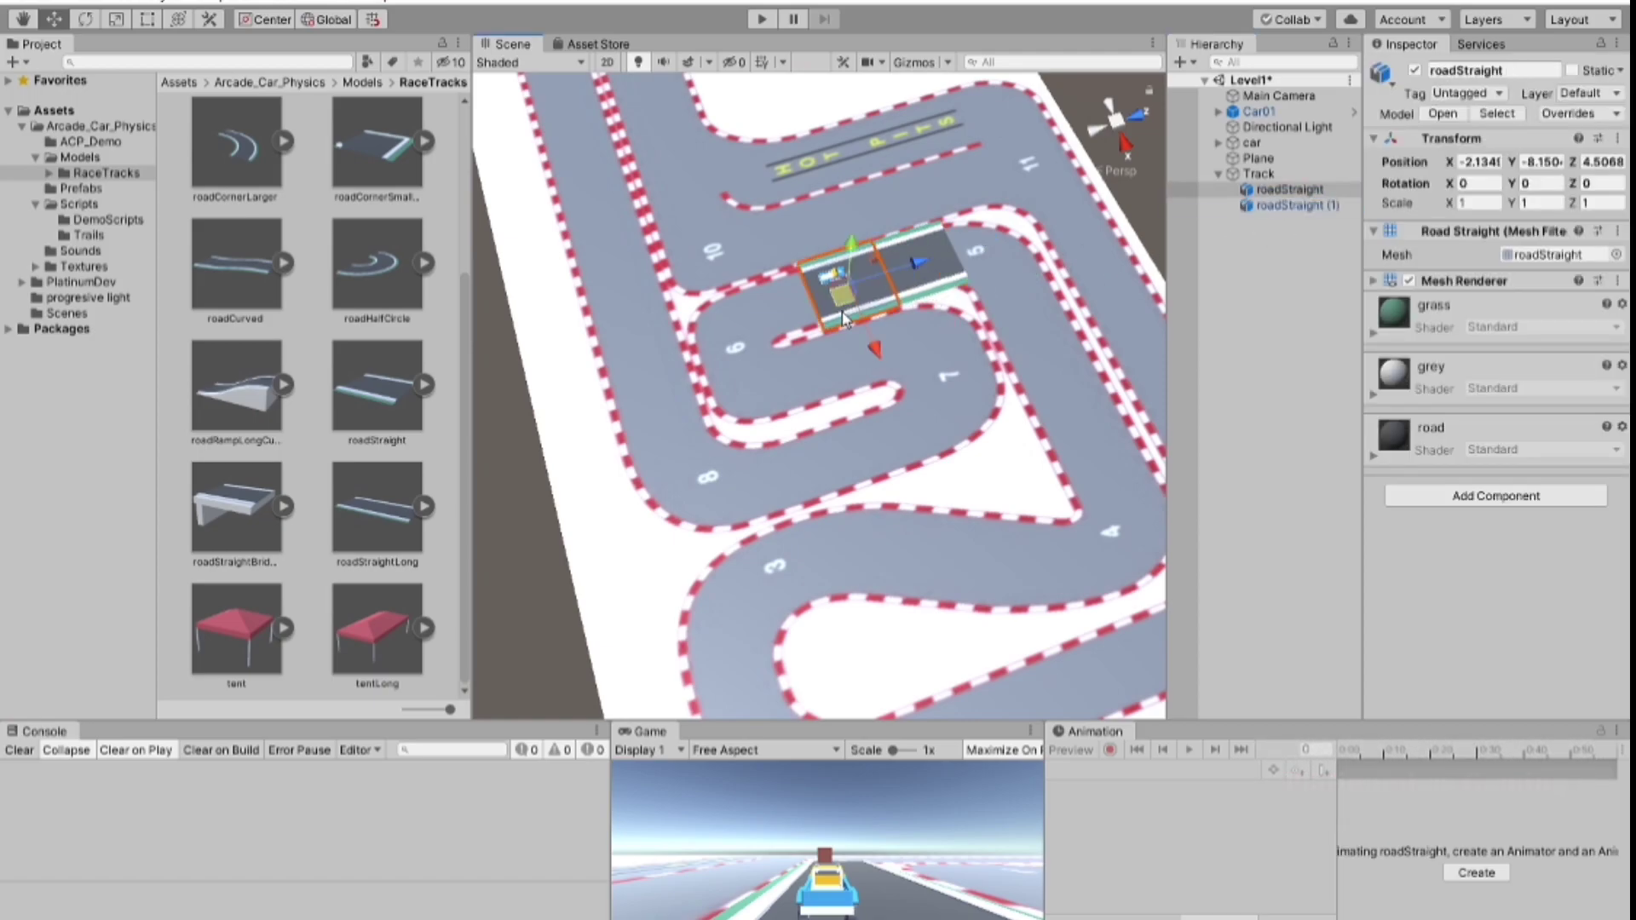
# Move roadStraight (2) to Z -5.49, extending the straight toward the painted 6 corner.
pyautogui.moveTo(816, 405)
pyautogui.keyDown('alt'); pyautogui.mouseDown()
pyautogui.moveTo(711, 296)
pyautogui.moveTo(970, 247)
pyautogui.mouseUp(); pyautogui.keyUp('alt')
pyautogui.keyDown('alt'); pyautogui.scroll(8, 712, 296); pyautogui.keyUp('alt')
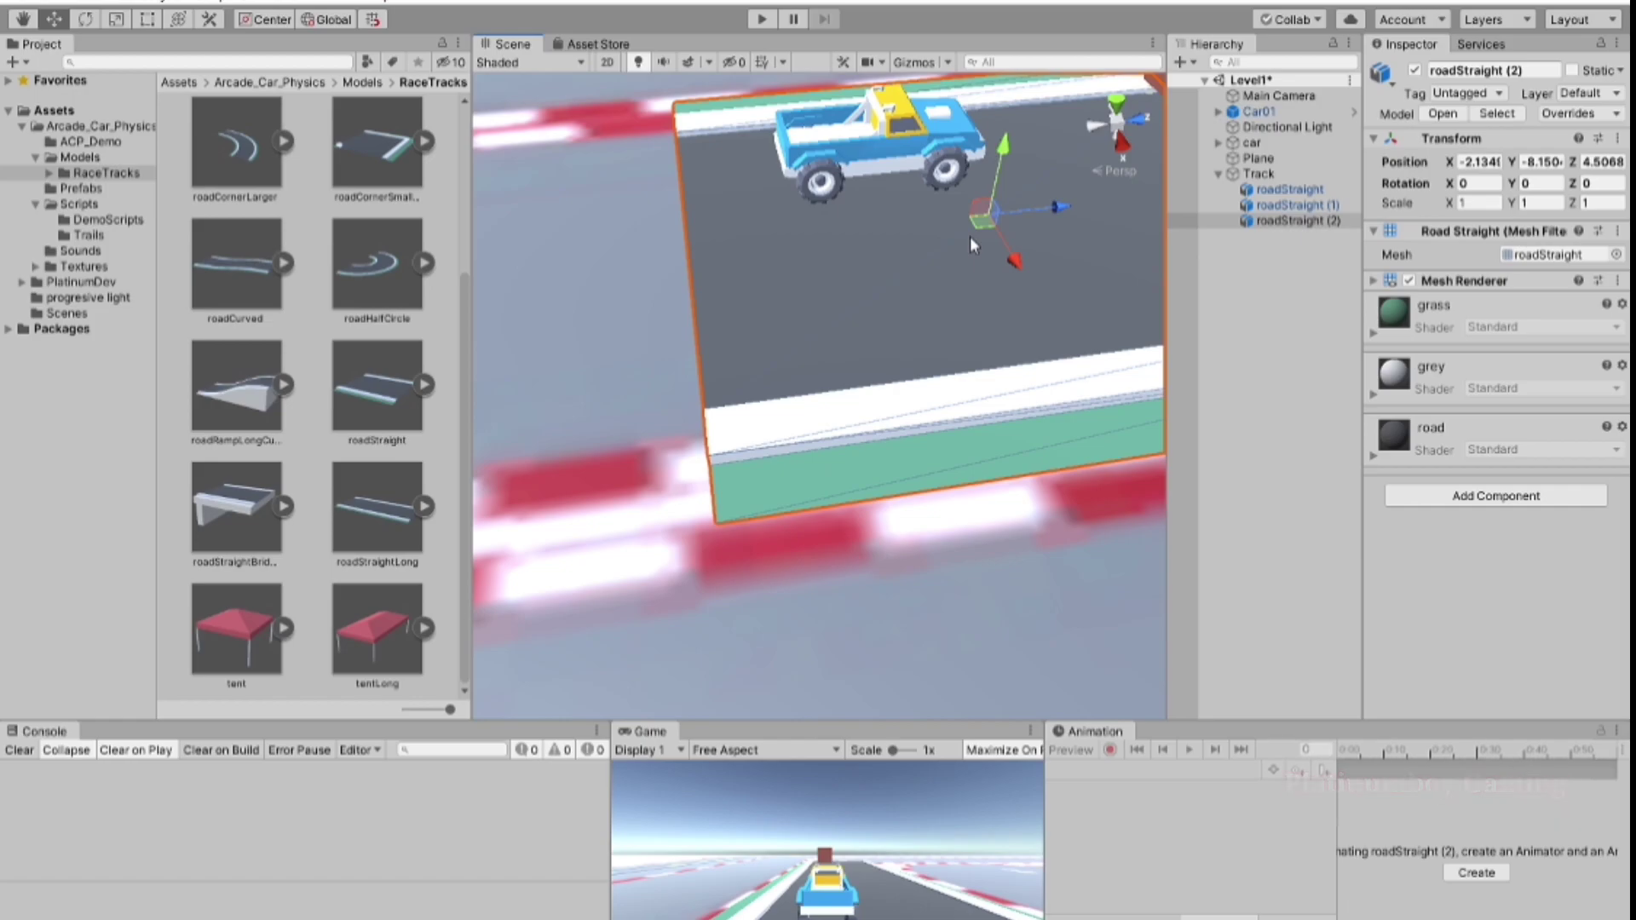
pyautogui.moveTo(980, 224)
pyautogui.mouseDown()
pyautogui.moveTo(558, 260)
pyautogui.moveTo(316, 305)
pyautogui.mouseUp()
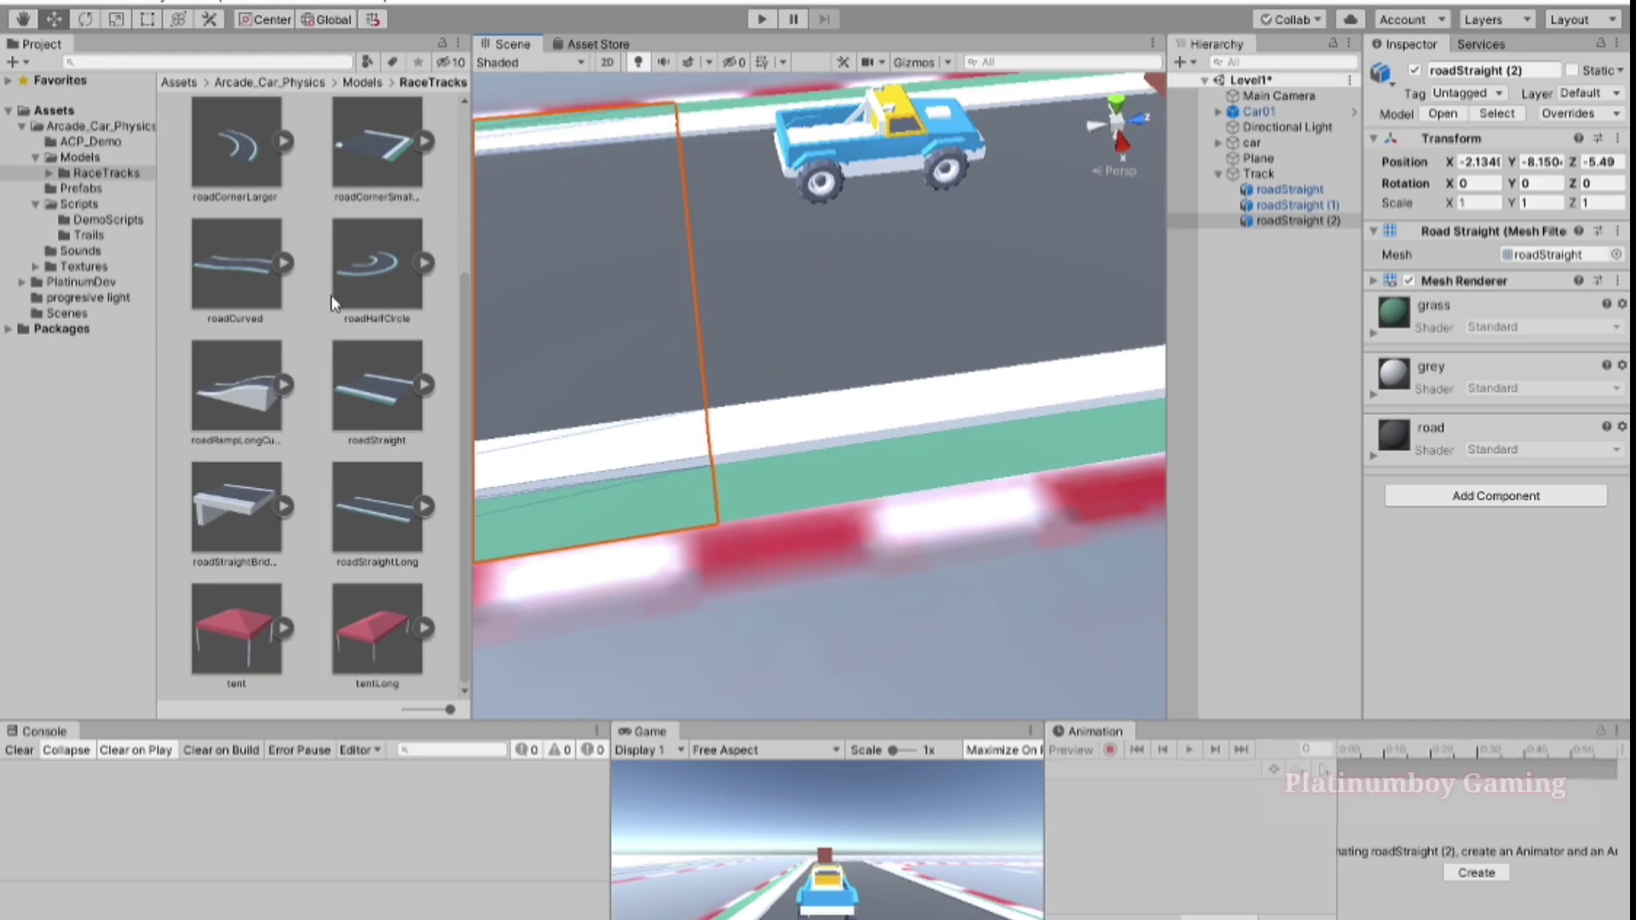
pyautogui.scroll(-3, 933, 526)
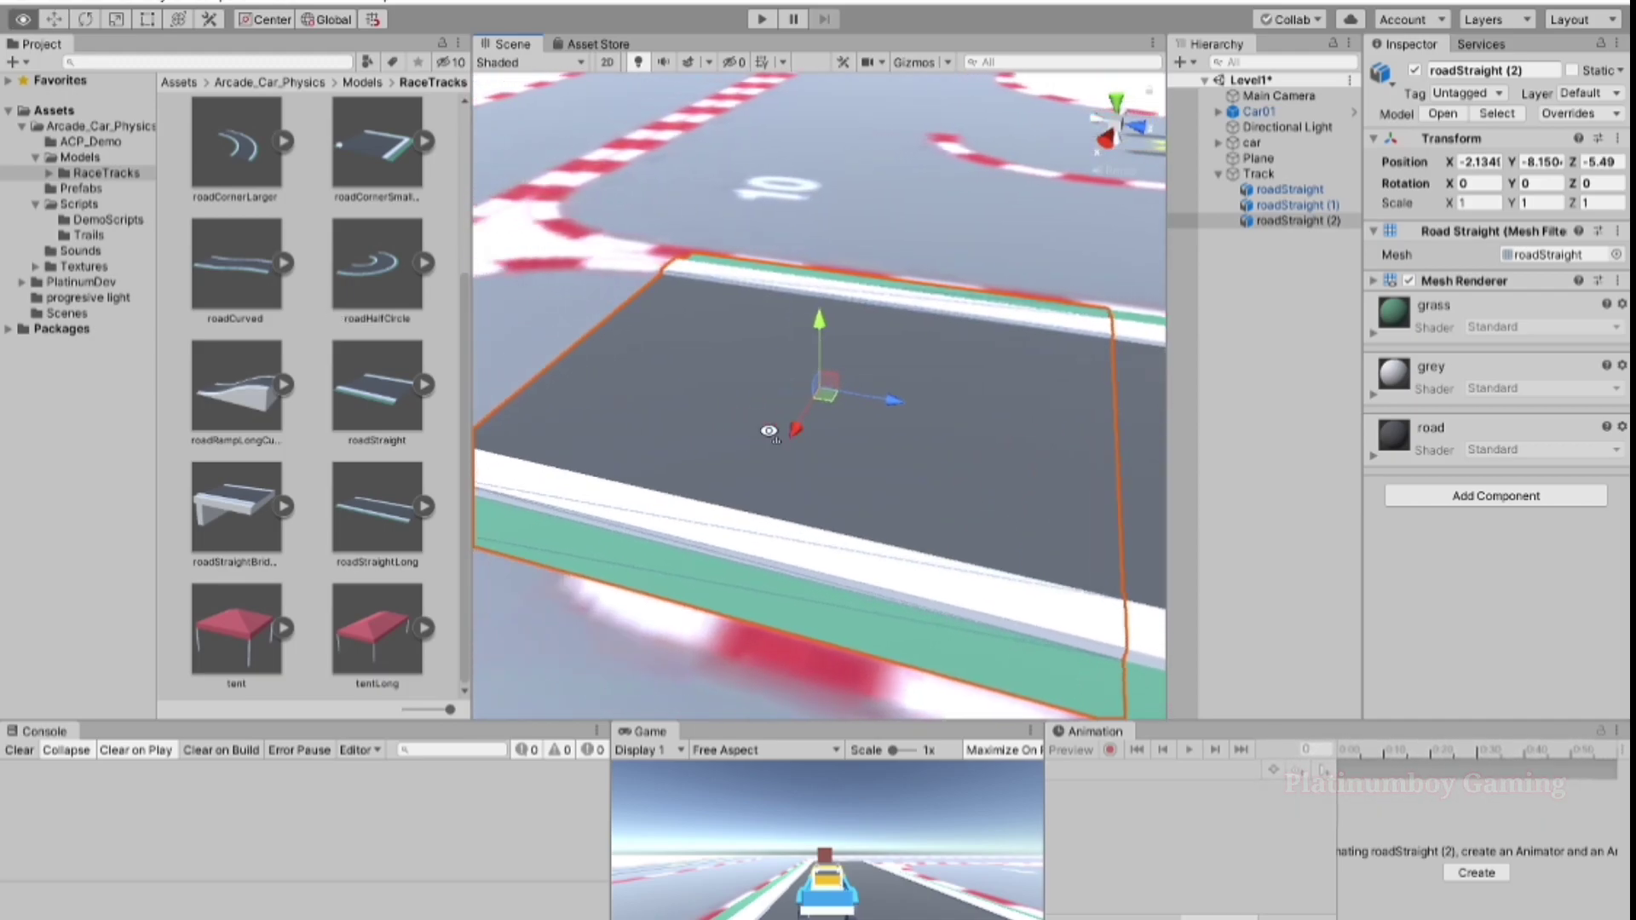
pyautogui.moveTo(934, 526)
pyautogui.keyDown('alt'); pyautogui.mouseDown()
pyautogui.moveTo(1095, 524)
pyautogui.moveTo(1090, 443)
pyautogui.mouseUp(); pyautogui.keyUp('alt')
pyautogui.scroll(-5, 1095, 524)
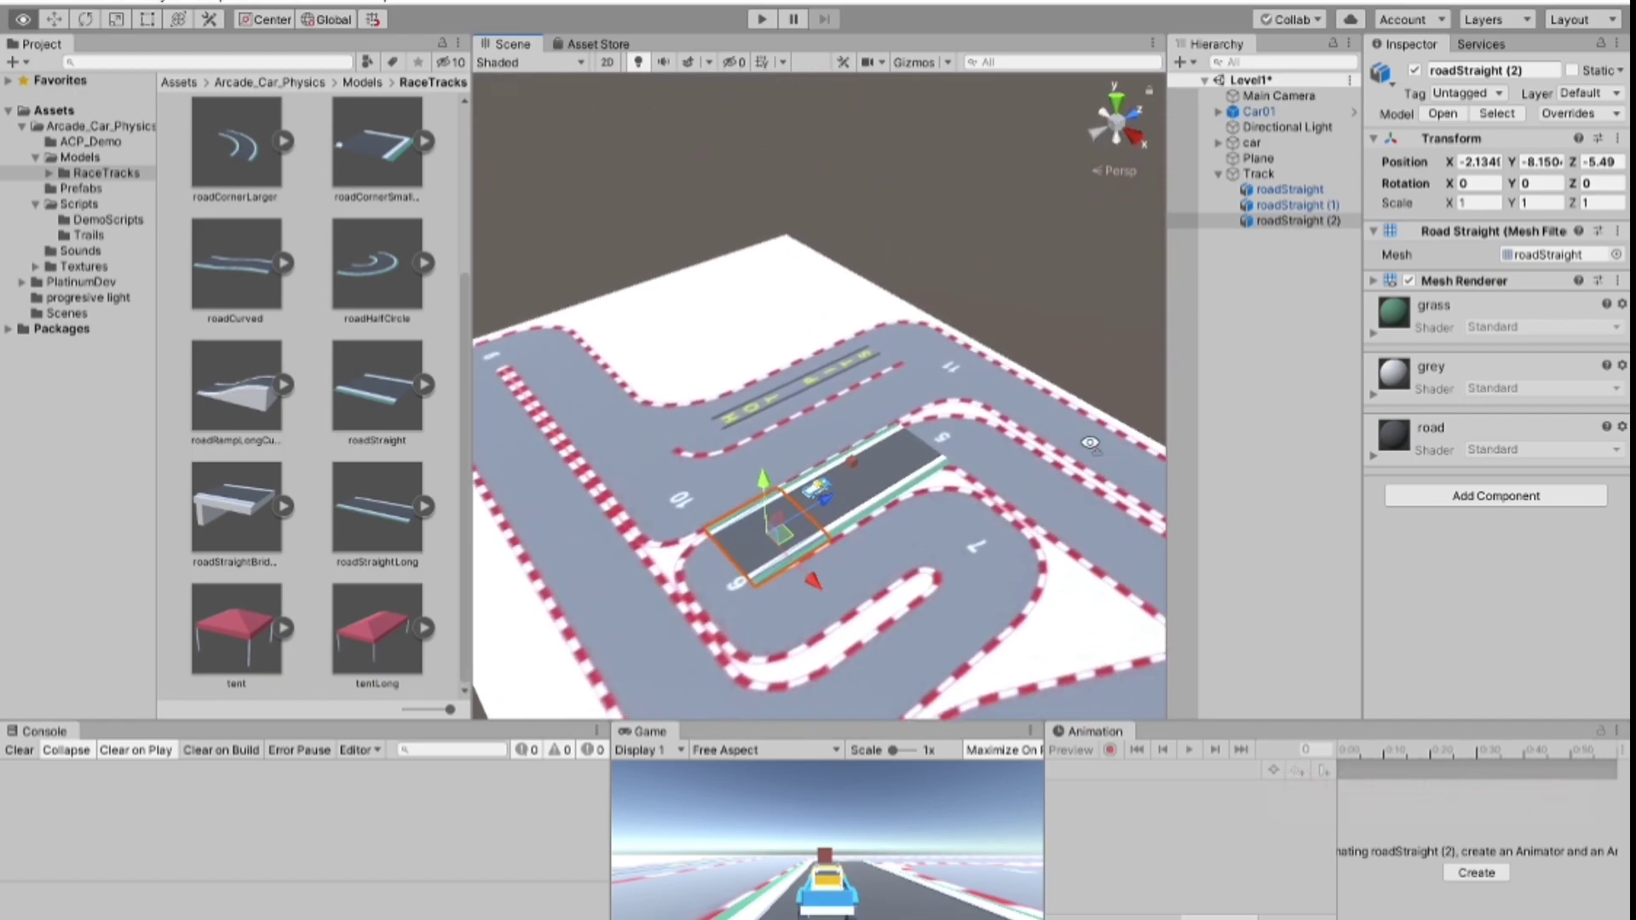
pyautogui.keyDown('alt'); pyautogui.moveTo(961, 247); pyautogui.dragTo(1440, 743); pyautogui.keyUp('alt')
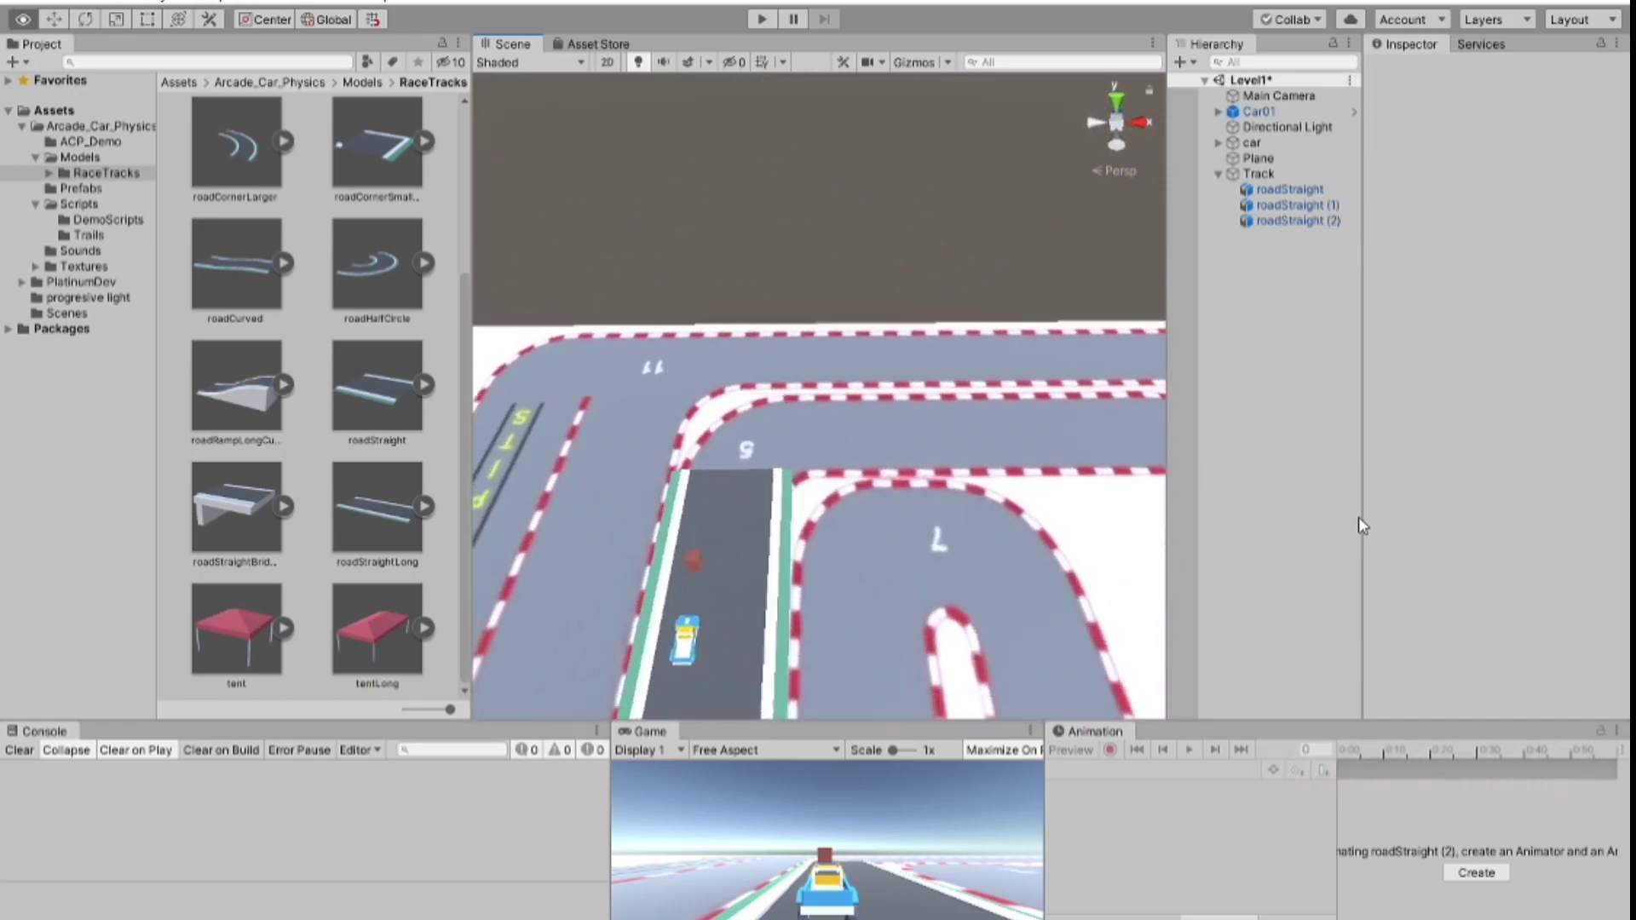
pyautogui.keyDown('alt'); pyautogui.moveTo(1440, 743); pyautogui.dragTo(1372, 672, button='right'); pyautogui.keyUp('alt')
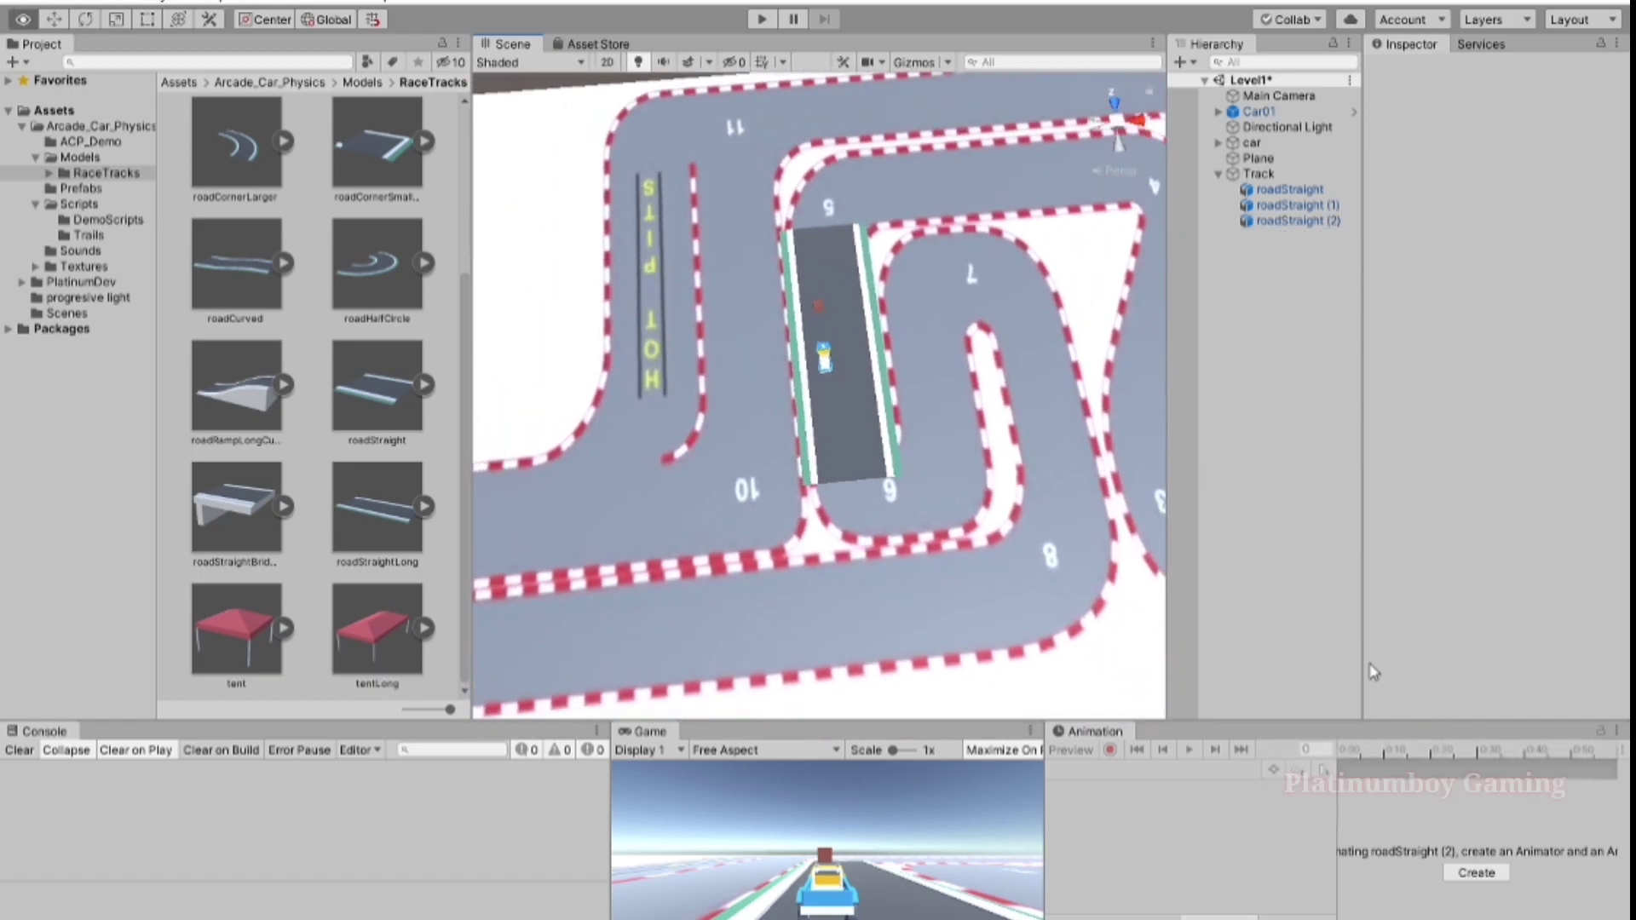
# Align roadStraightLong (1) along the track and rotate the curved ramp 90 degrees.
pyautogui.click(1289, 221)
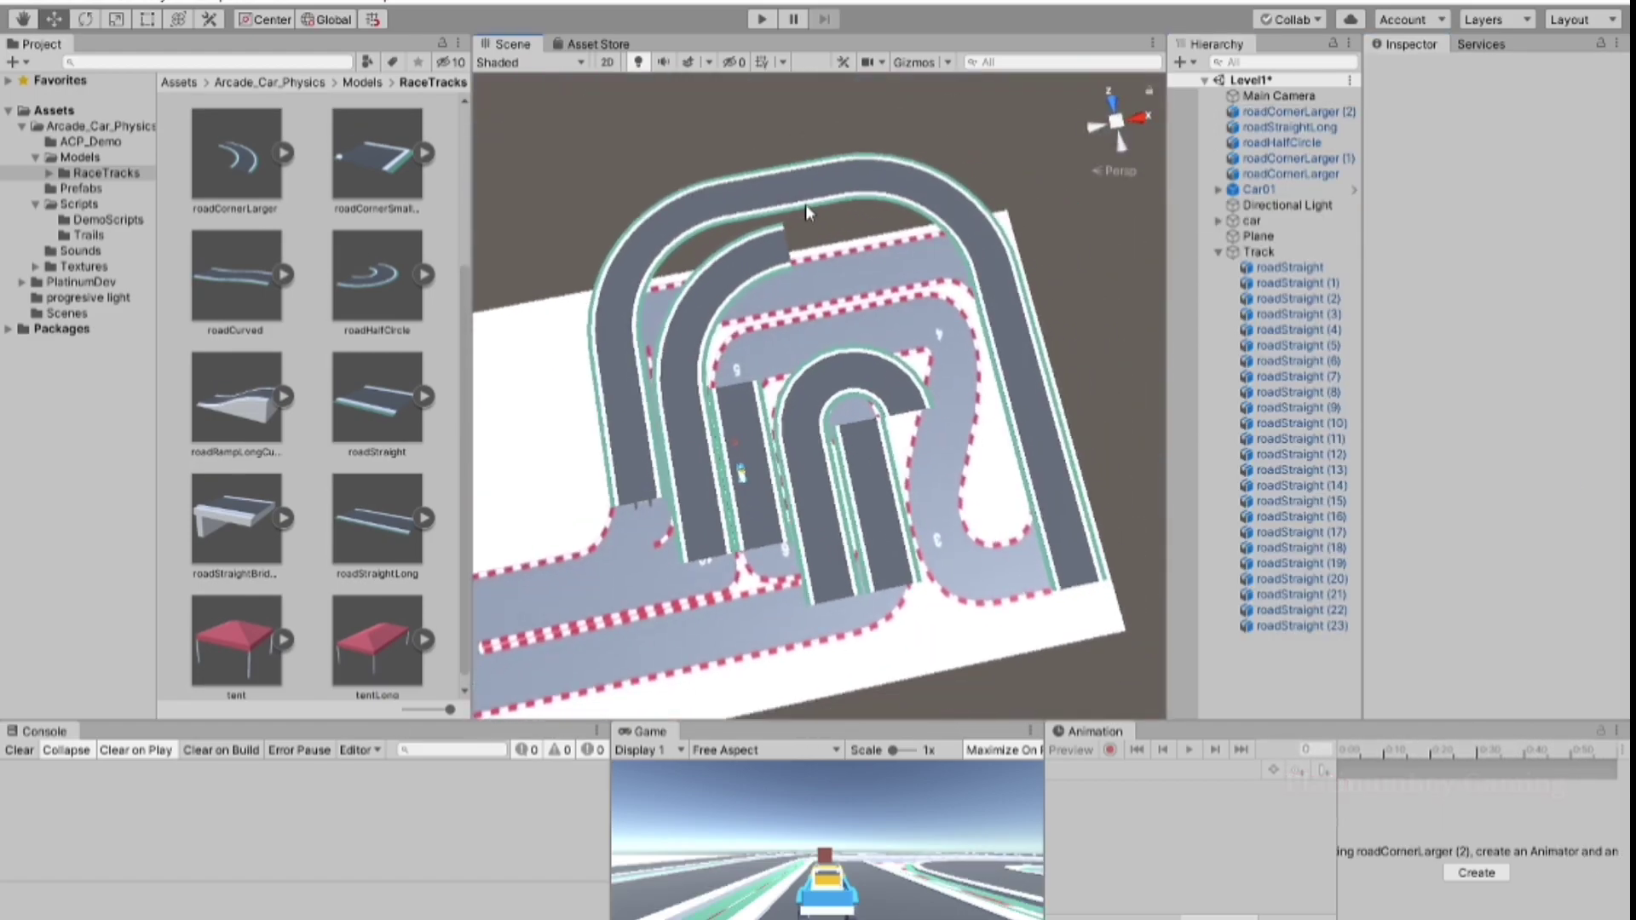
pyautogui.keyDown('alt'); pyautogui.moveTo(805, 203); pyautogui.dragTo(889, 279, button='right'); pyautogui.keyUp('alt')
pyautogui.moveTo(866, 400)
pyautogui.mouseDown()
pyautogui.moveTo(886, 418)
pyautogui.moveTo(827, 432)
pyautogui.mouseUp()
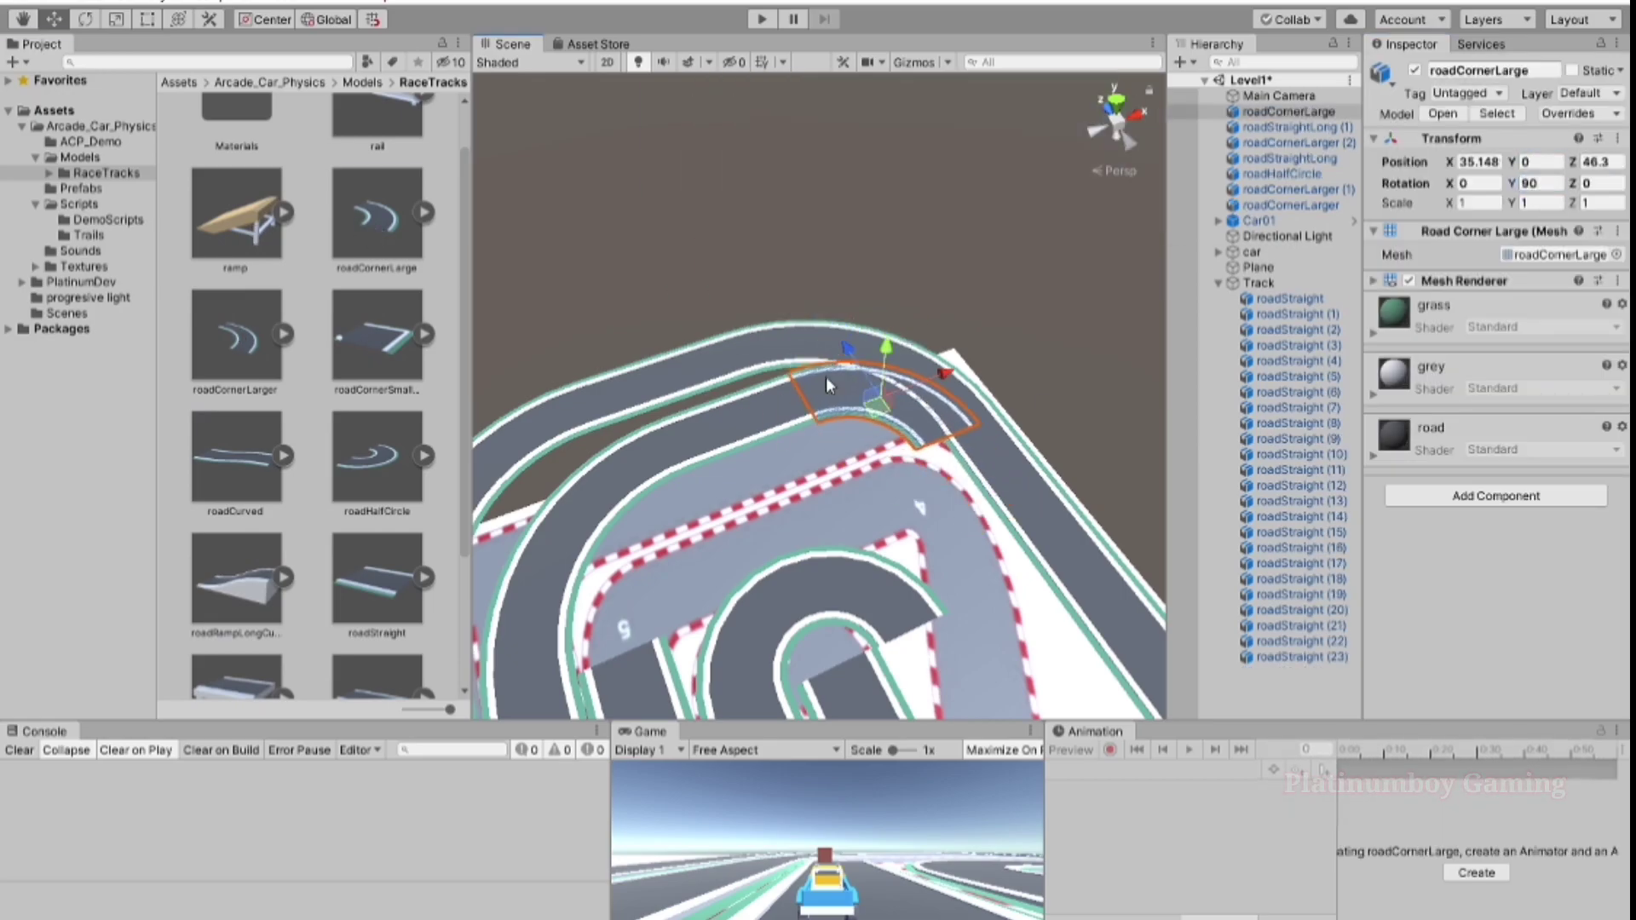
pyautogui.press('f')
pyautogui.scroll(-5, 781, 351)
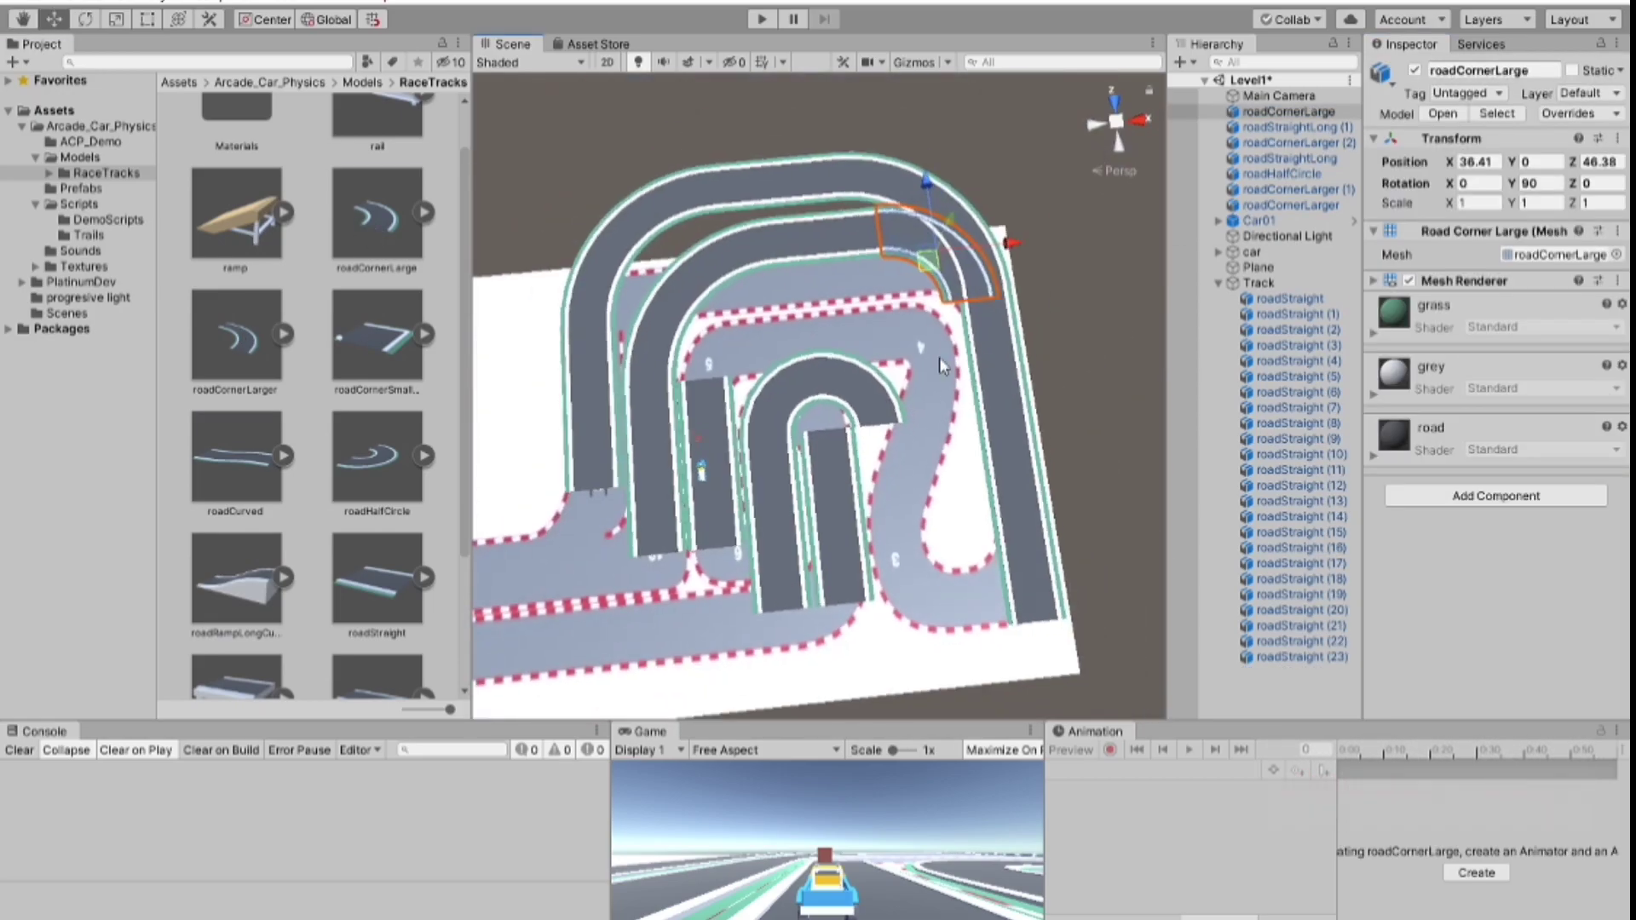
pyautogui.press('Return')
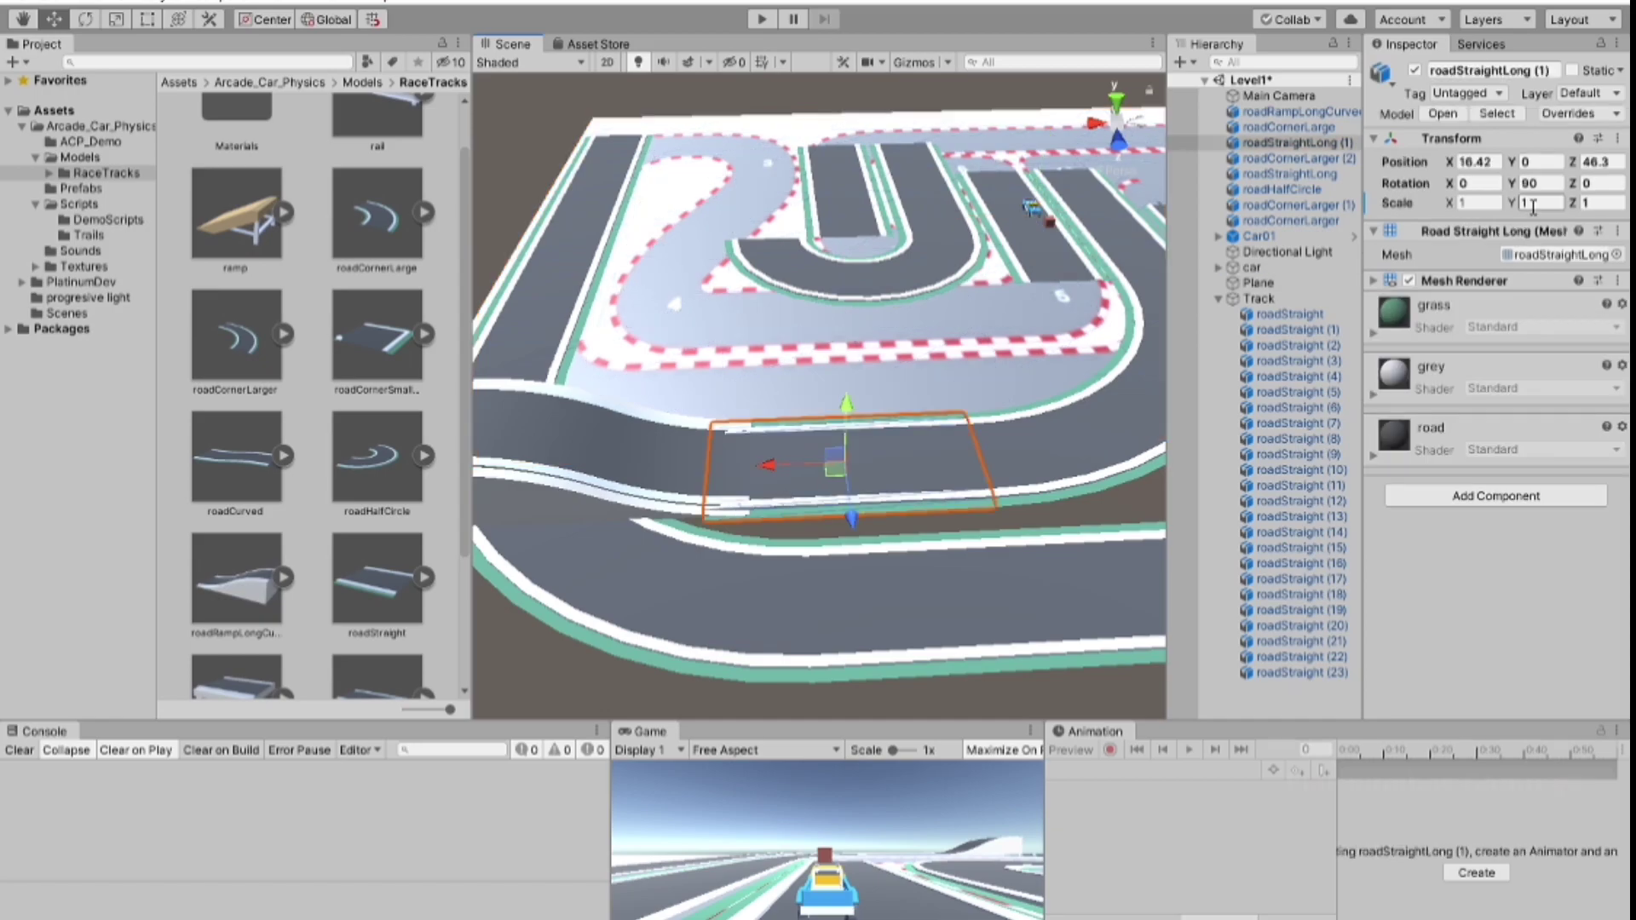
# Duplicate the curved ramp and move the copy beside the track.
pyautogui.moveTo(906, 486)
pyautogui.keyDown('alt'); pyautogui.mouseDown()
pyautogui.moveTo(971, 471)
pyautogui.moveTo(852, 477)
pyautogui.mouseUp(); pyautogui.keyUp('alt')
pyautogui.scroll(-5, 632, 319)
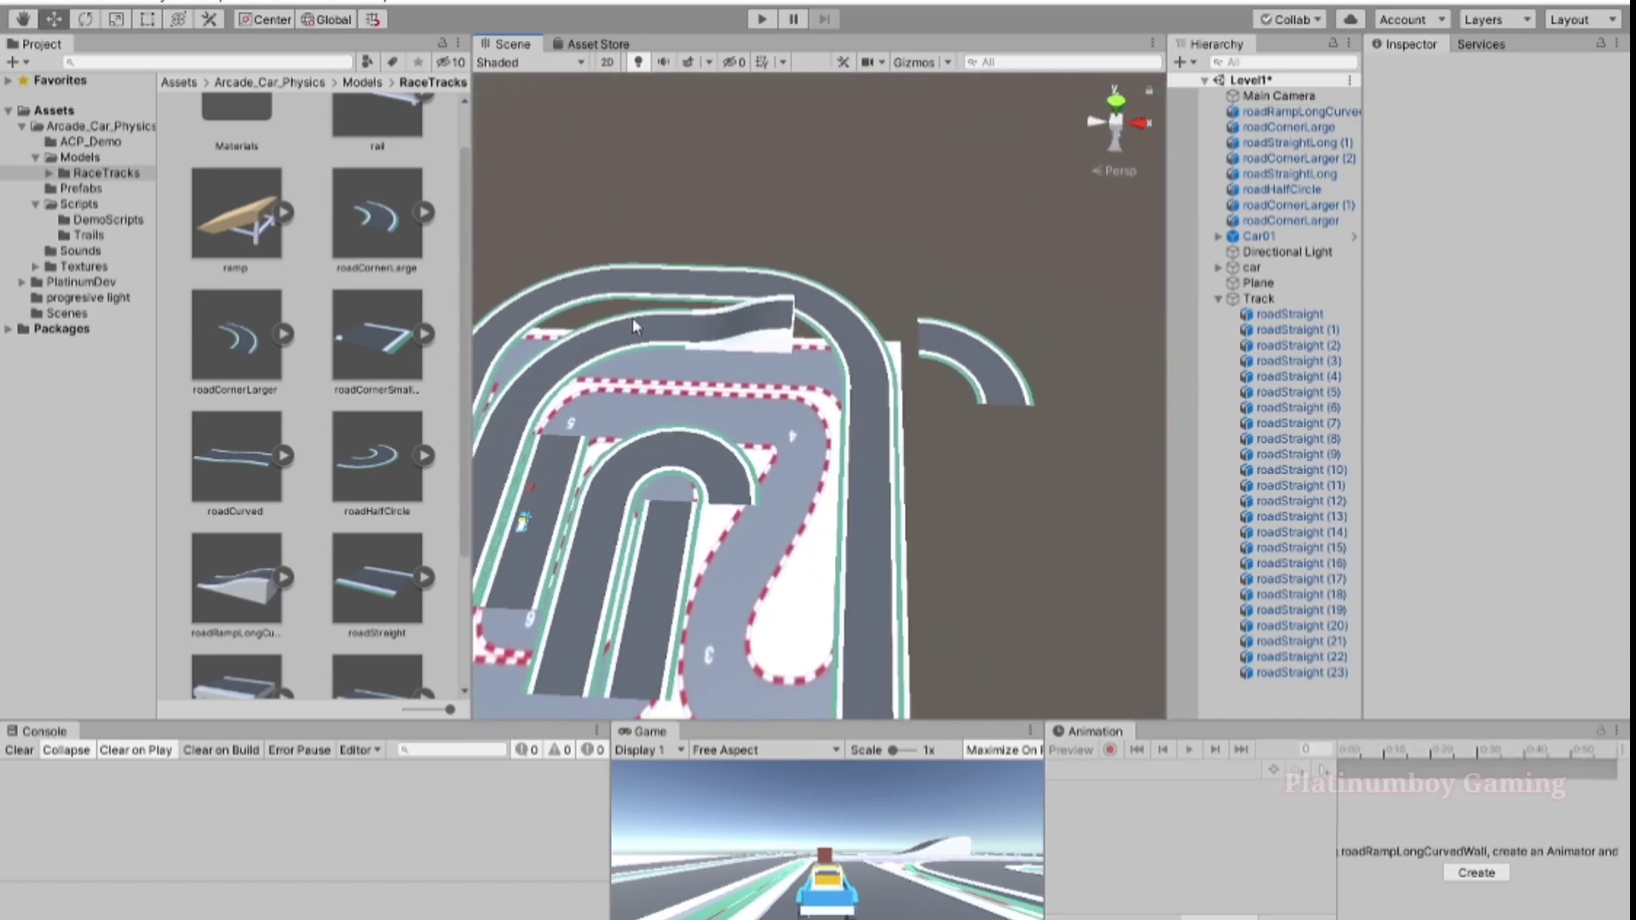
pyautogui.hotkey('ctrl', 'd')
pyautogui.moveTo(828, 265); pyautogui.dragTo(738, 529)
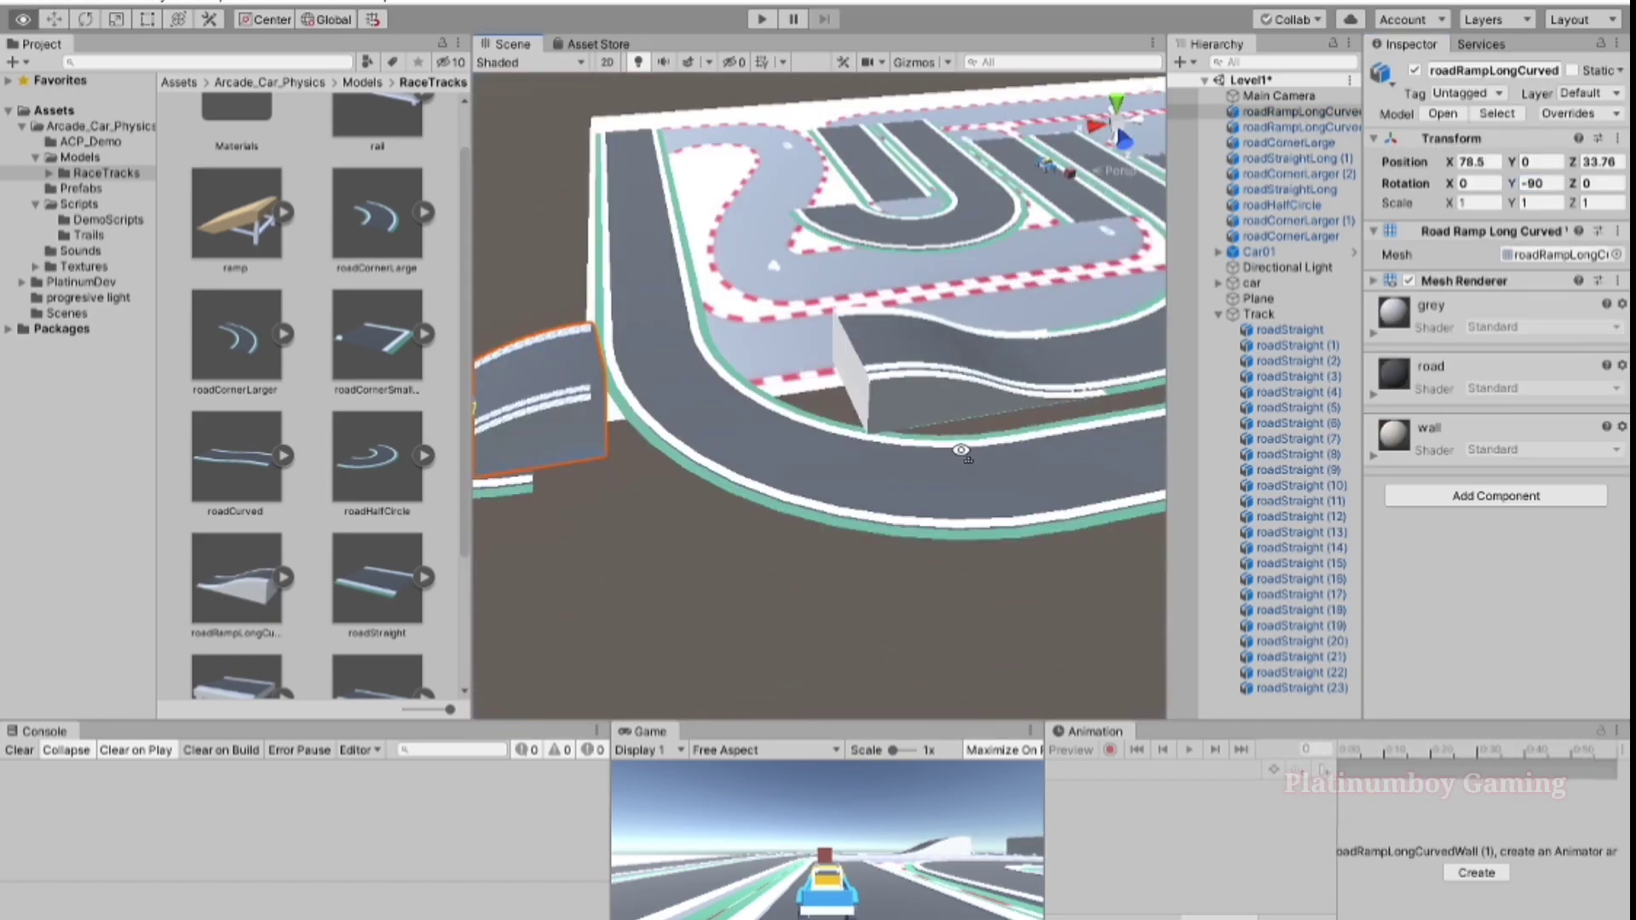
pyautogui.click(738, 529)
pyautogui.press('f')
pyautogui.keyDown('alt'); pyautogui.moveTo(1060, 556); pyautogui.dragTo(974, 607); pyautogui.keyUp('alt')
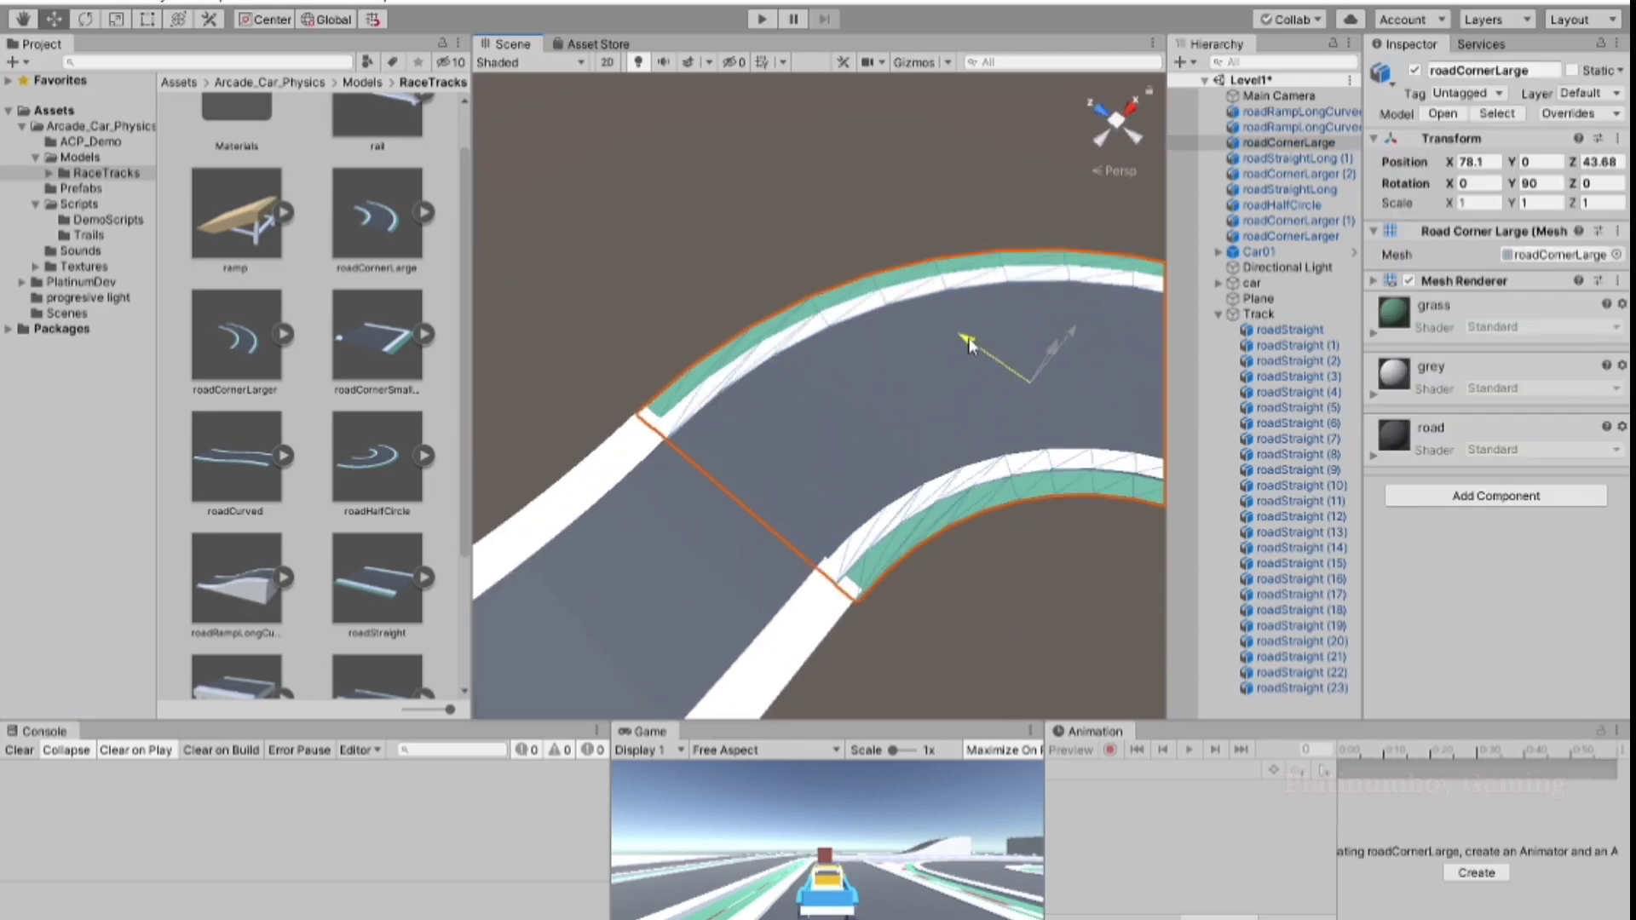
pyautogui.click(974, 606)
pyautogui.scroll(-5, 831, 602)
pyautogui.scroll(-3, 831, 602)
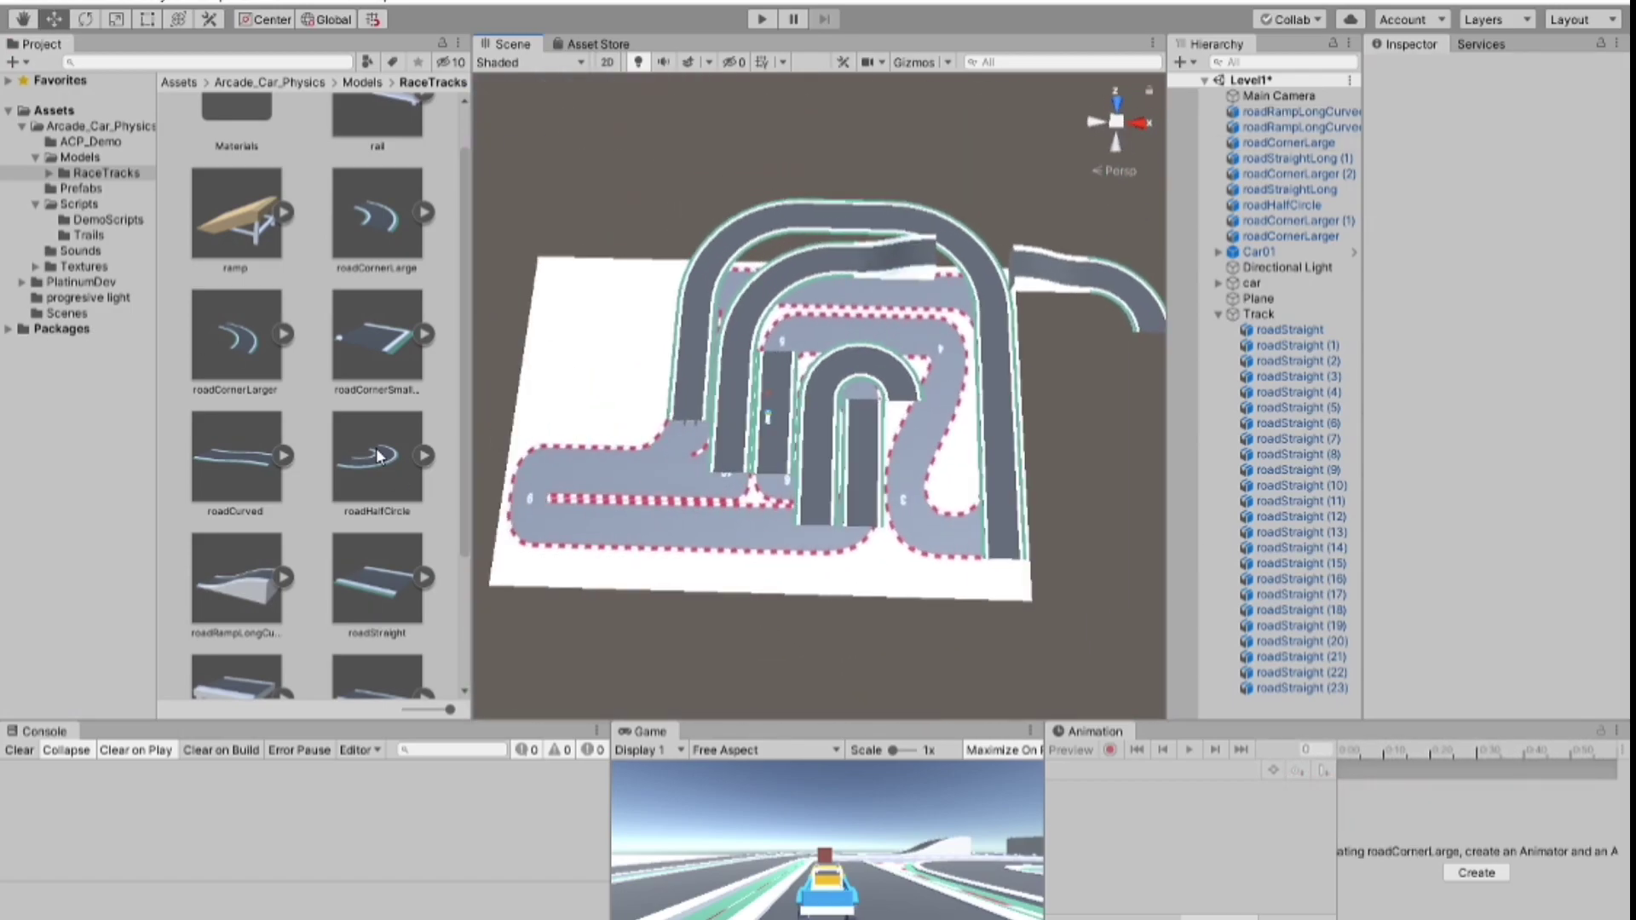
# Add a roadHalfCircle piece at the loop's lower end.
pyautogui.moveTo(380, 456); pyautogui.dragTo(729, 529)
pyautogui.moveTo(609, 582); pyautogui.dragTo(895, 545)
pyautogui.scroll(6, 805, 477)
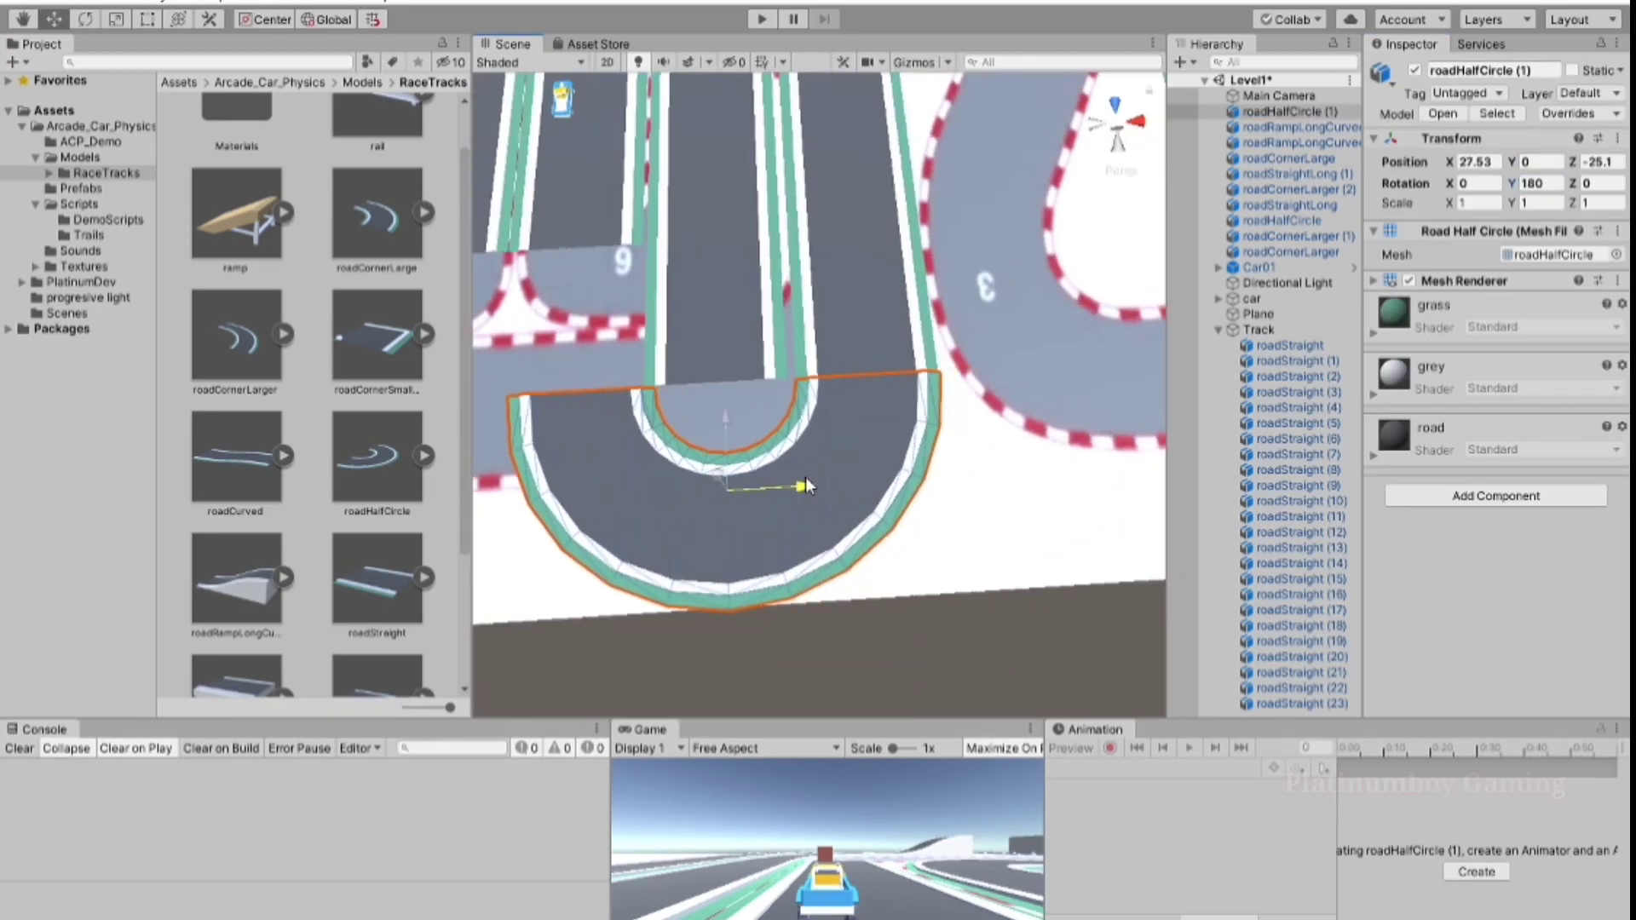
pyautogui.click(579, 656)
pyautogui.scroll(-5, 806, 387)
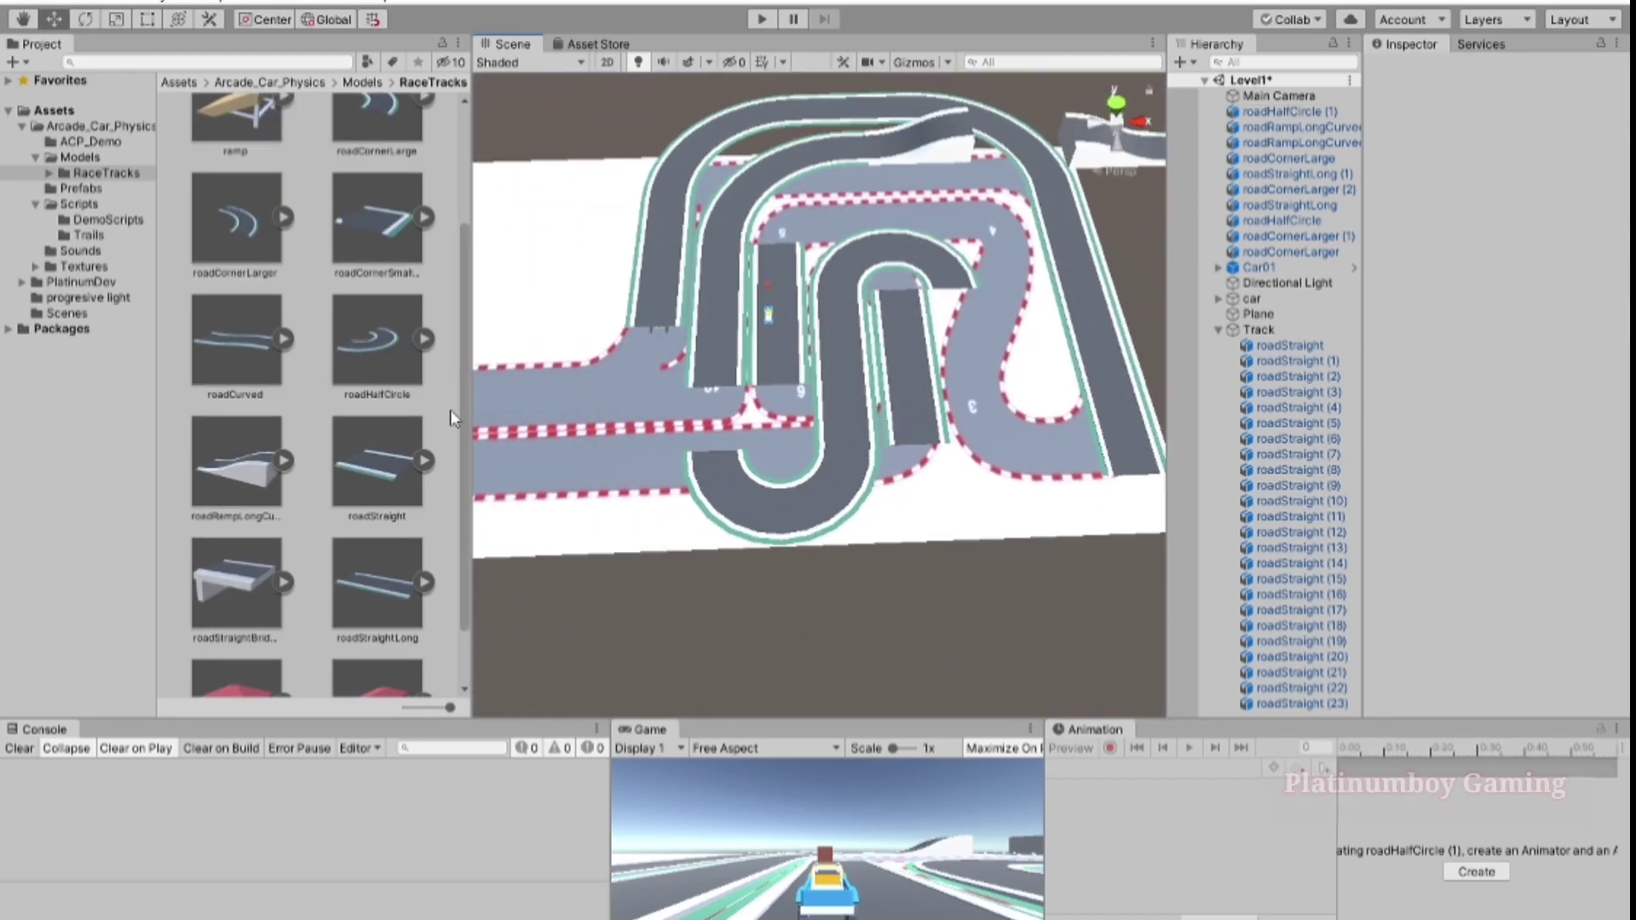
pyautogui.moveTo(806, 387)
pyautogui.keyDown('alt'); pyautogui.mouseDown()
pyautogui.moveTo(863, 441)
pyautogui.moveTo(770, 590)
pyautogui.mouseUp(); pyautogui.keyUp('alt')
pyautogui.click(864, 441)
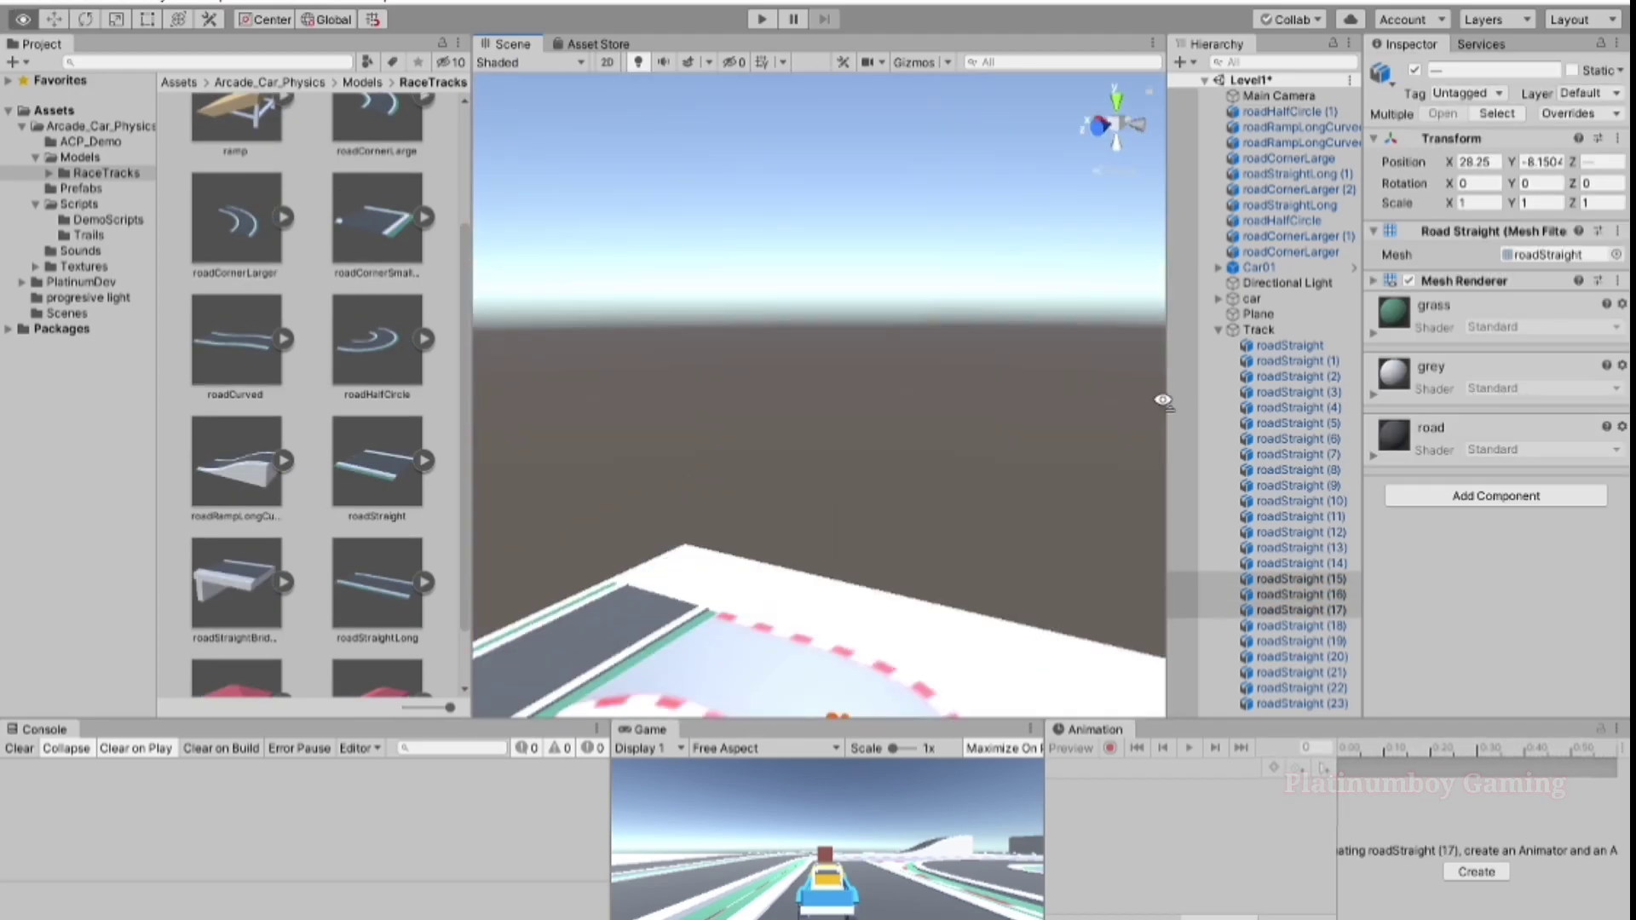
# Select roadStraightLong (14) and view the finished Level1 track with rails, ramps and grass.
pyautogui.click(769, 591)
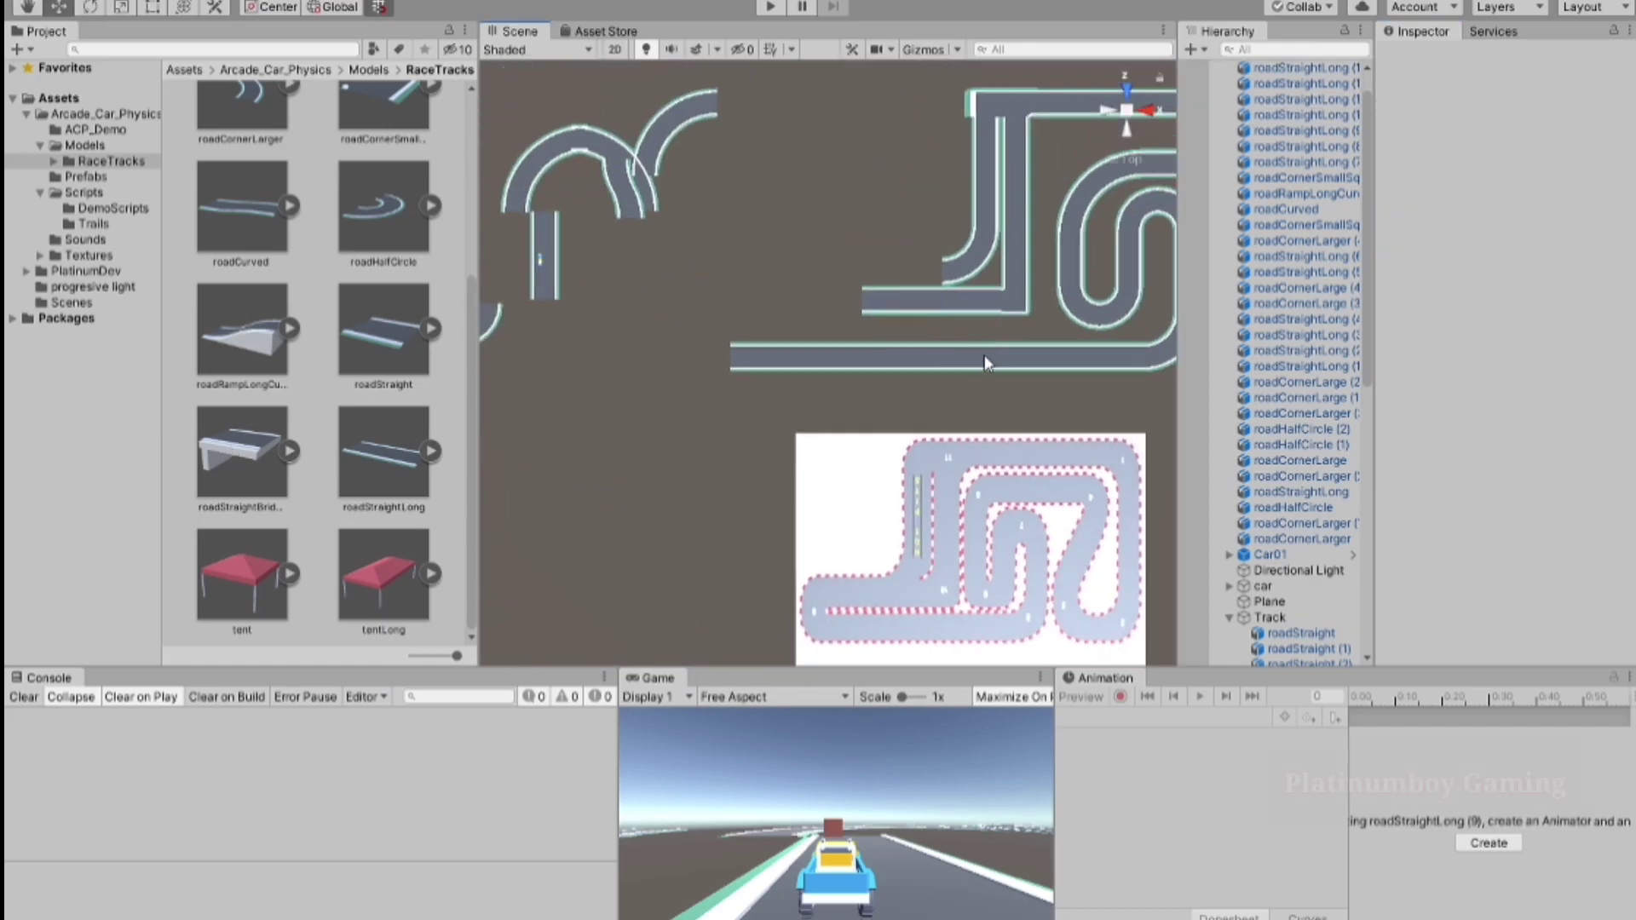
pyautogui.scroll(3, 964, 375)
pyautogui.scroll(3, 1041, 421)
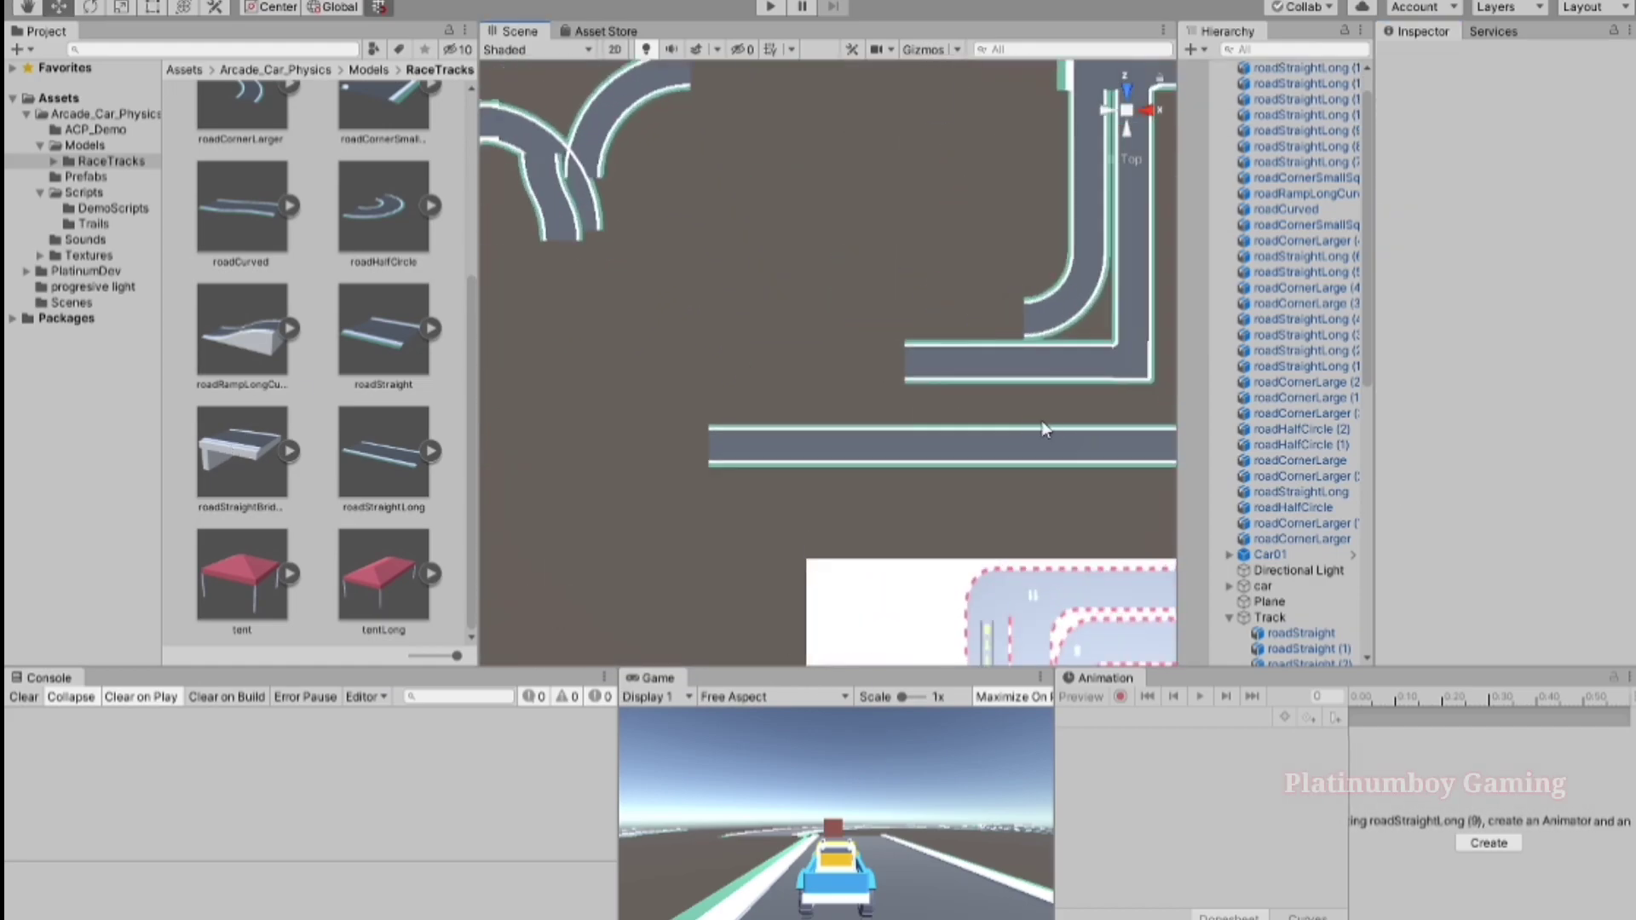
pyautogui.press('w')
pyautogui.click(943, 321)
pyautogui.scroll(3, 744, 317)
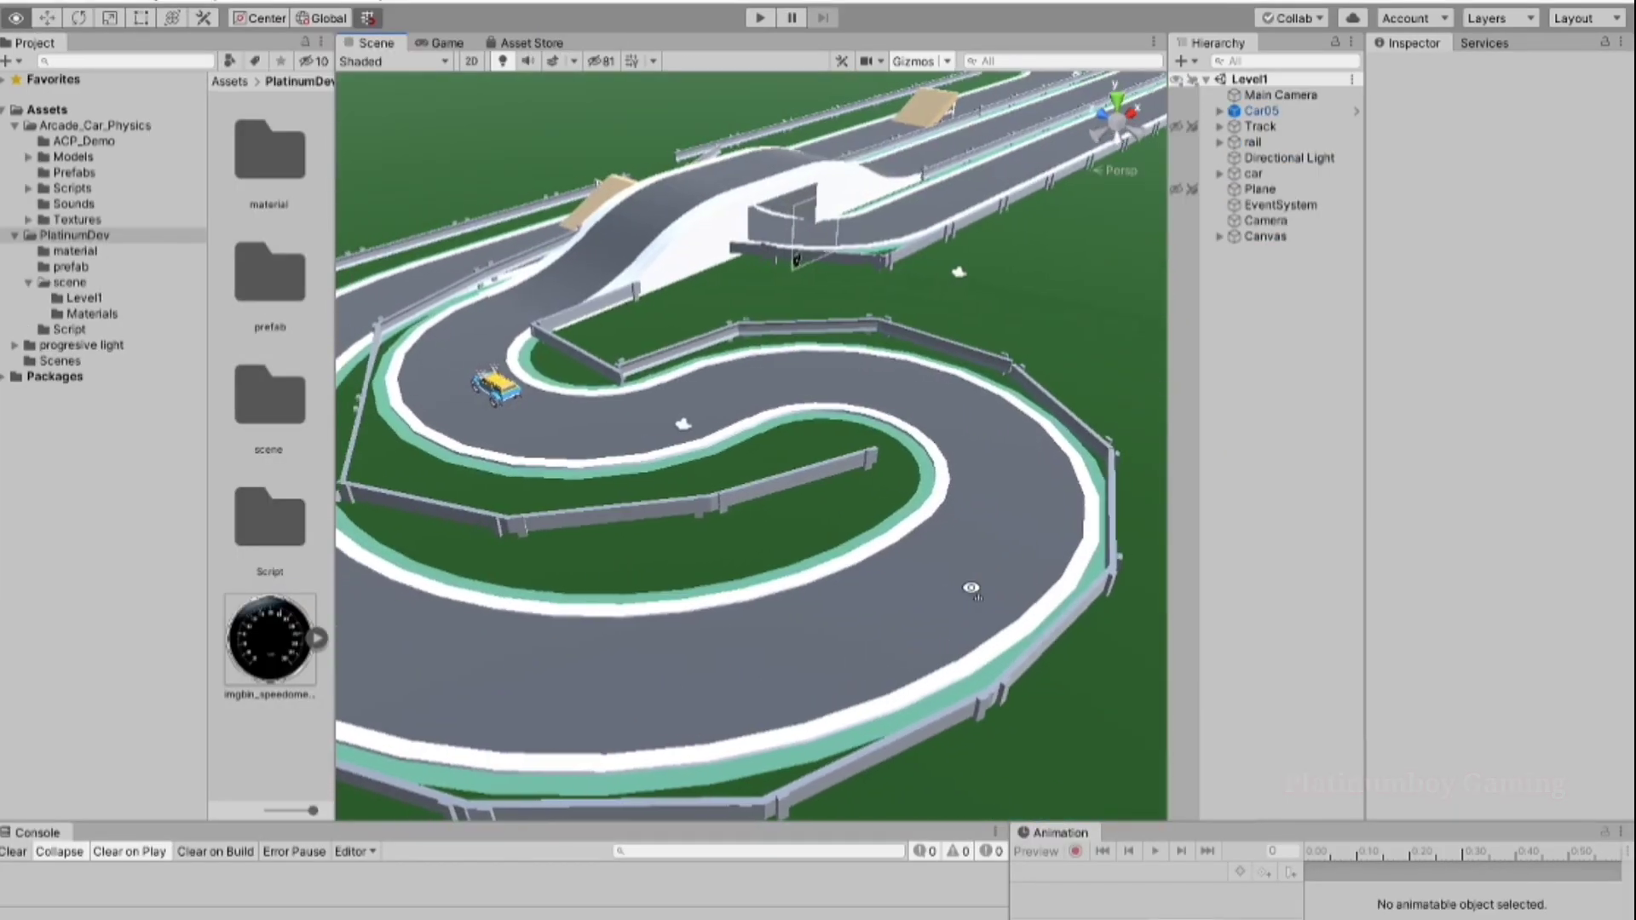
pyautogui.keyDown('alt'); pyautogui.moveTo(970, 588); pyautogui.dragTo(1131, 552); pyautogui.keyUp('alt')
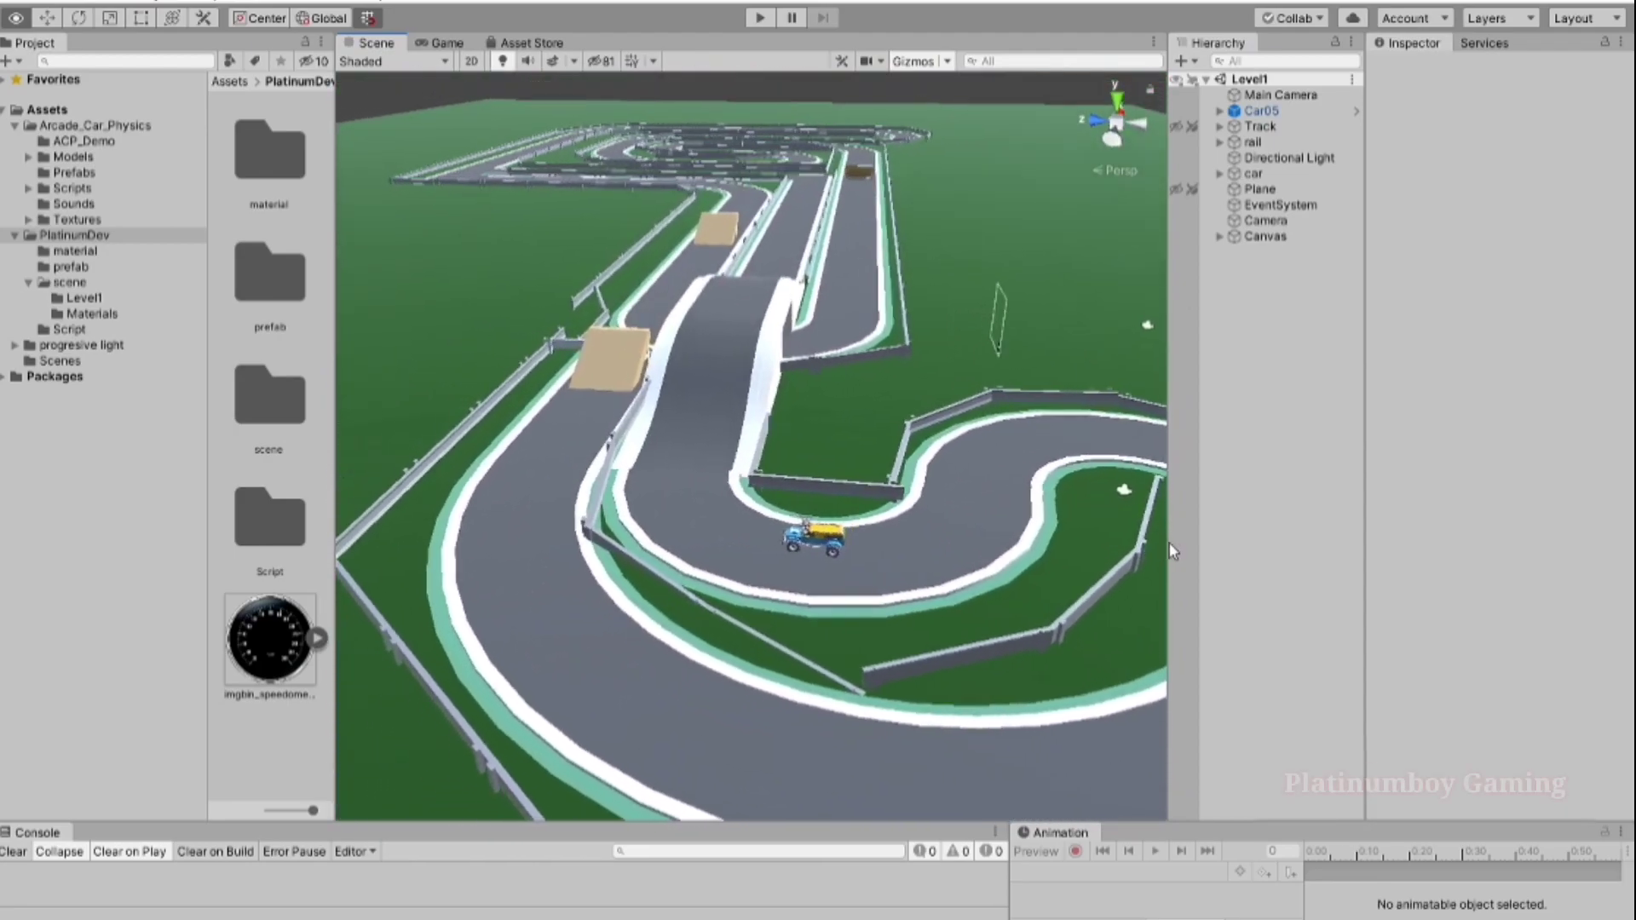
pyautogui.moveTo(1132, 552)
pyautogui.keyDown('alt'); pyautogui.mouseDown()
pyautogui.moveTo(1385, 530)
pyautogui.moveTo(1313, 445)
pyautogui.moveTo(1120, 440)
pyautogui.moveTo(1153, 445)
pyautogui.mouseUp(); pyautogui.keyUp('alt')
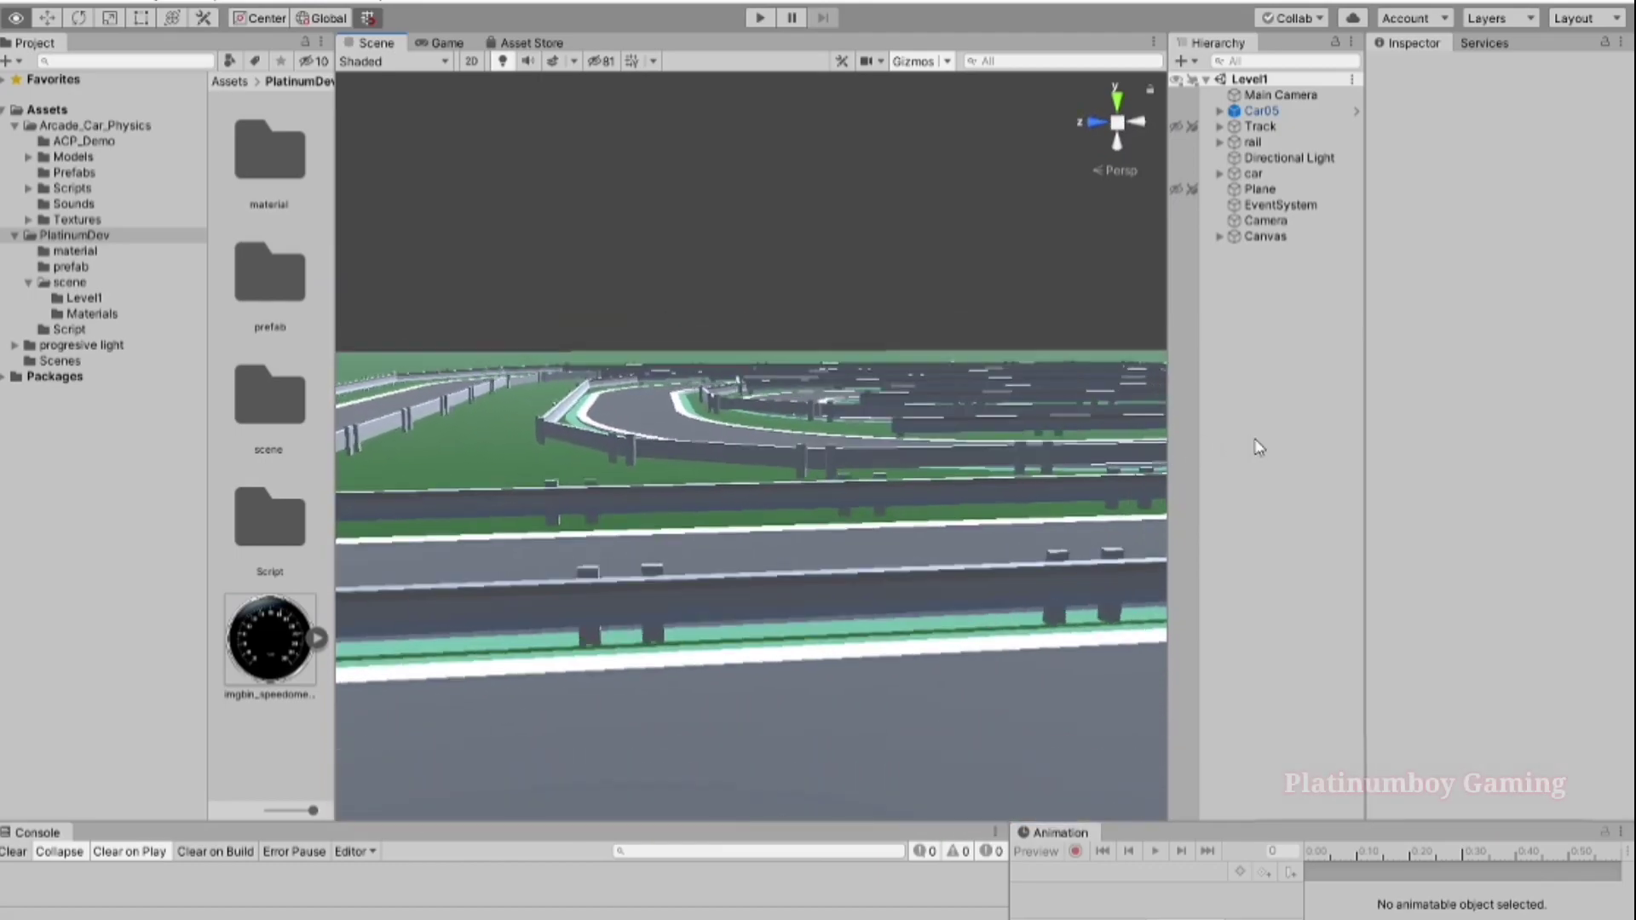
pyautogui.moveTo(1154, 445)
pyautogui.keyDown('alt'); pyautogui.mouseDown()
pyautogui.moveTo(1456, 424)
pyautogui.moveTo(79, 375)
pyautogui.moveTo(19, 762)
pyautogui.moveTo(51, 78)
pyautogui.mouseUp(); pyautogui.keyUp('alt')
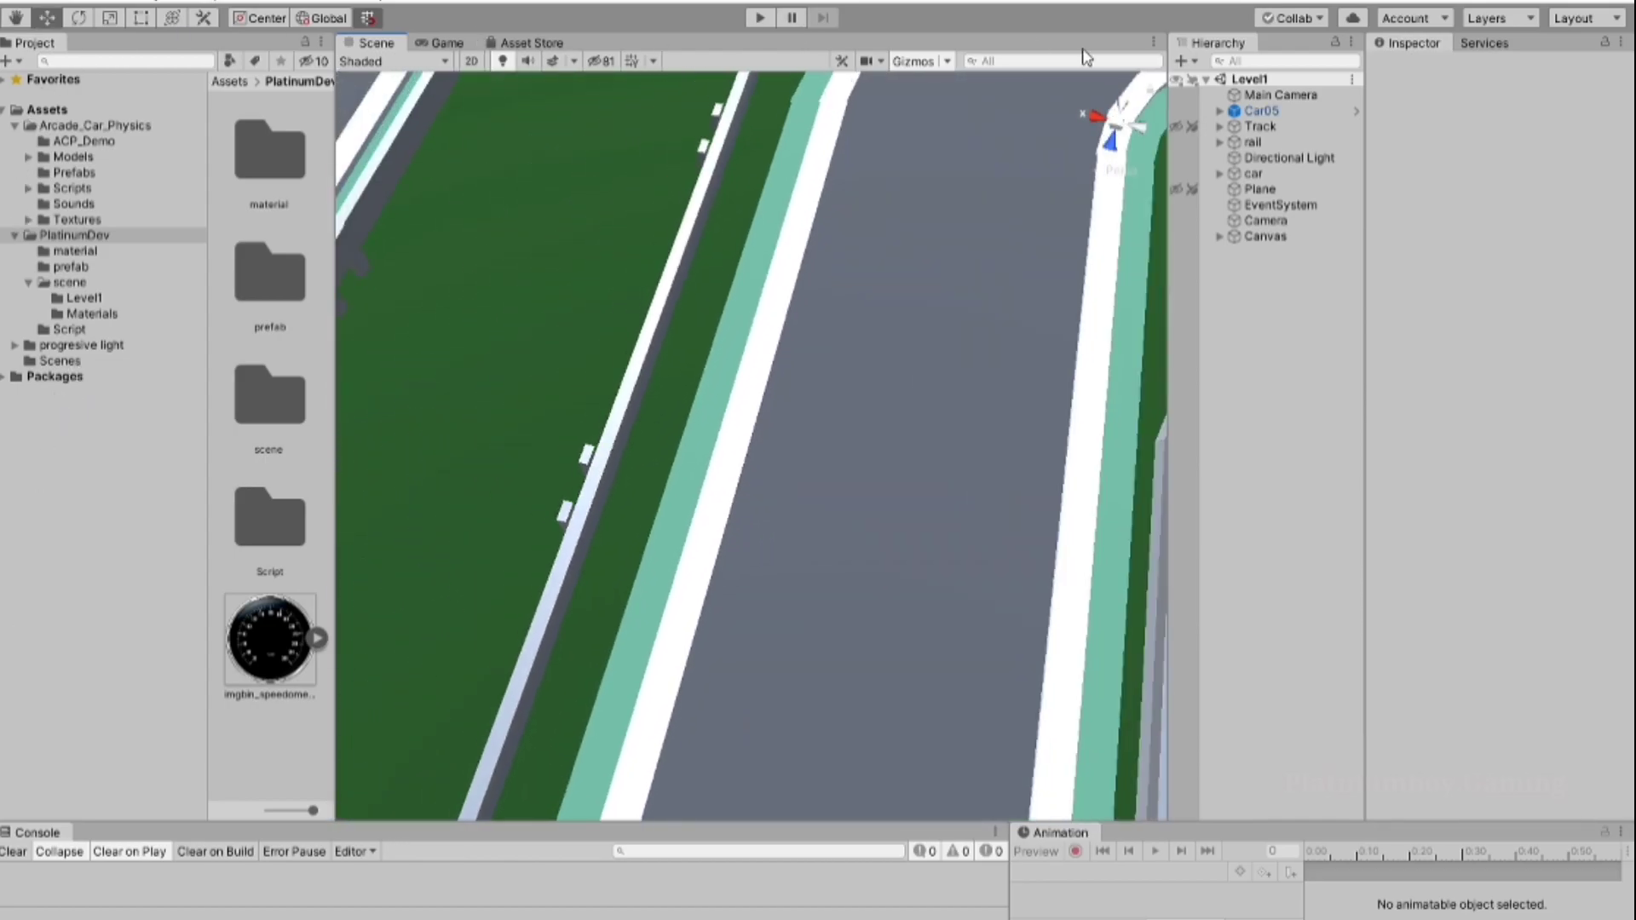
pyautogui.click(1125, 111)
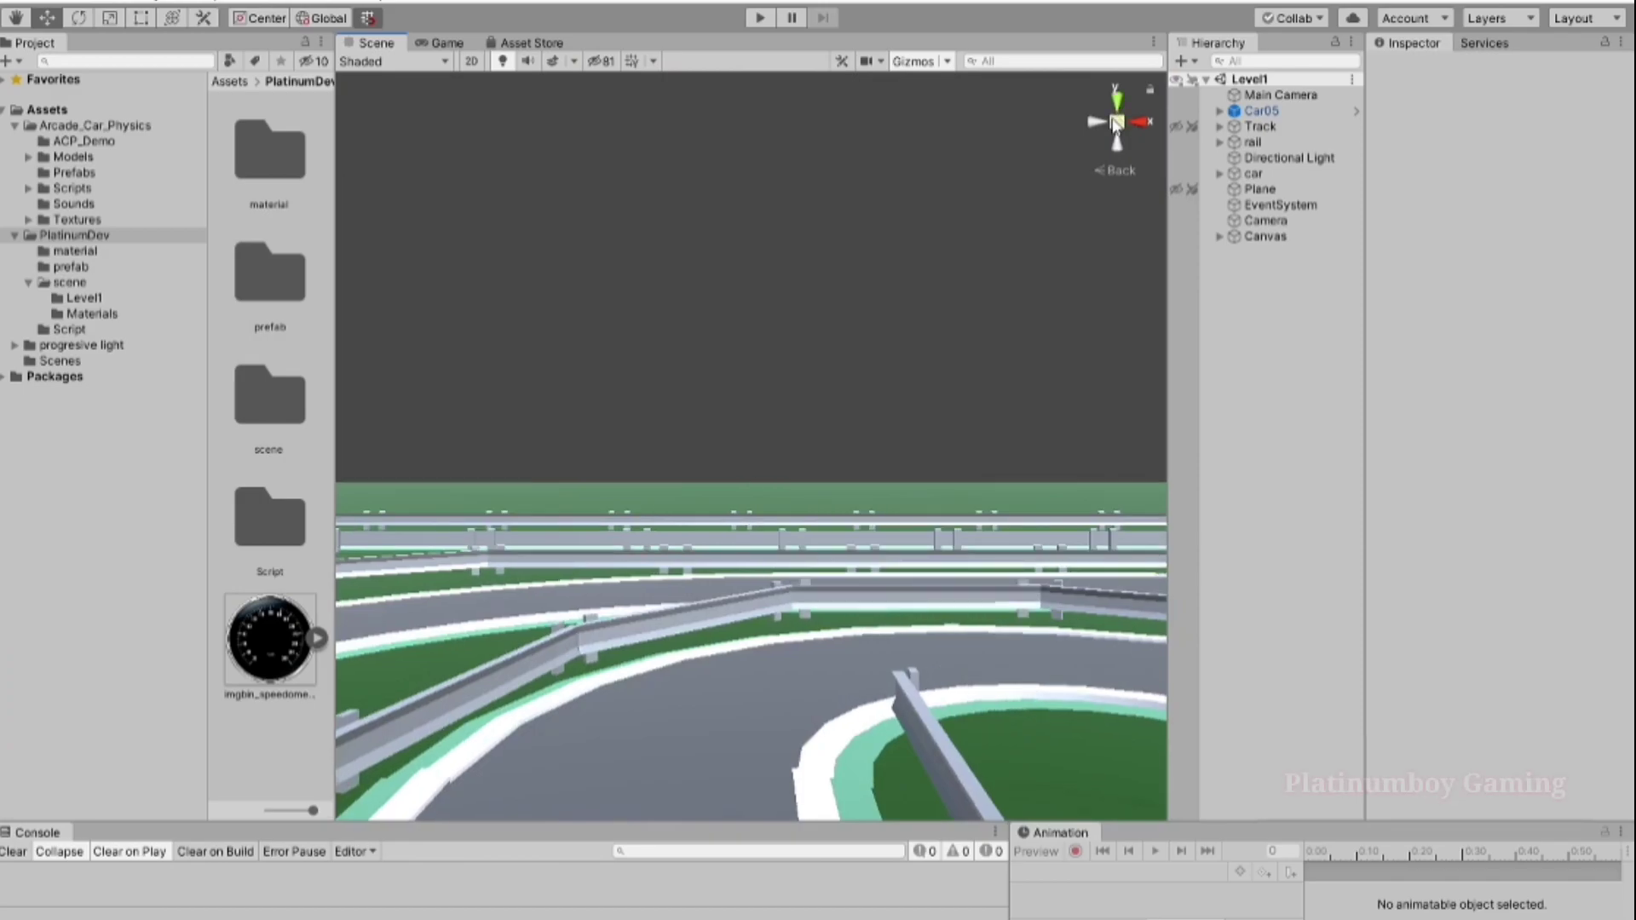
pyautogui.click(1115, 95)
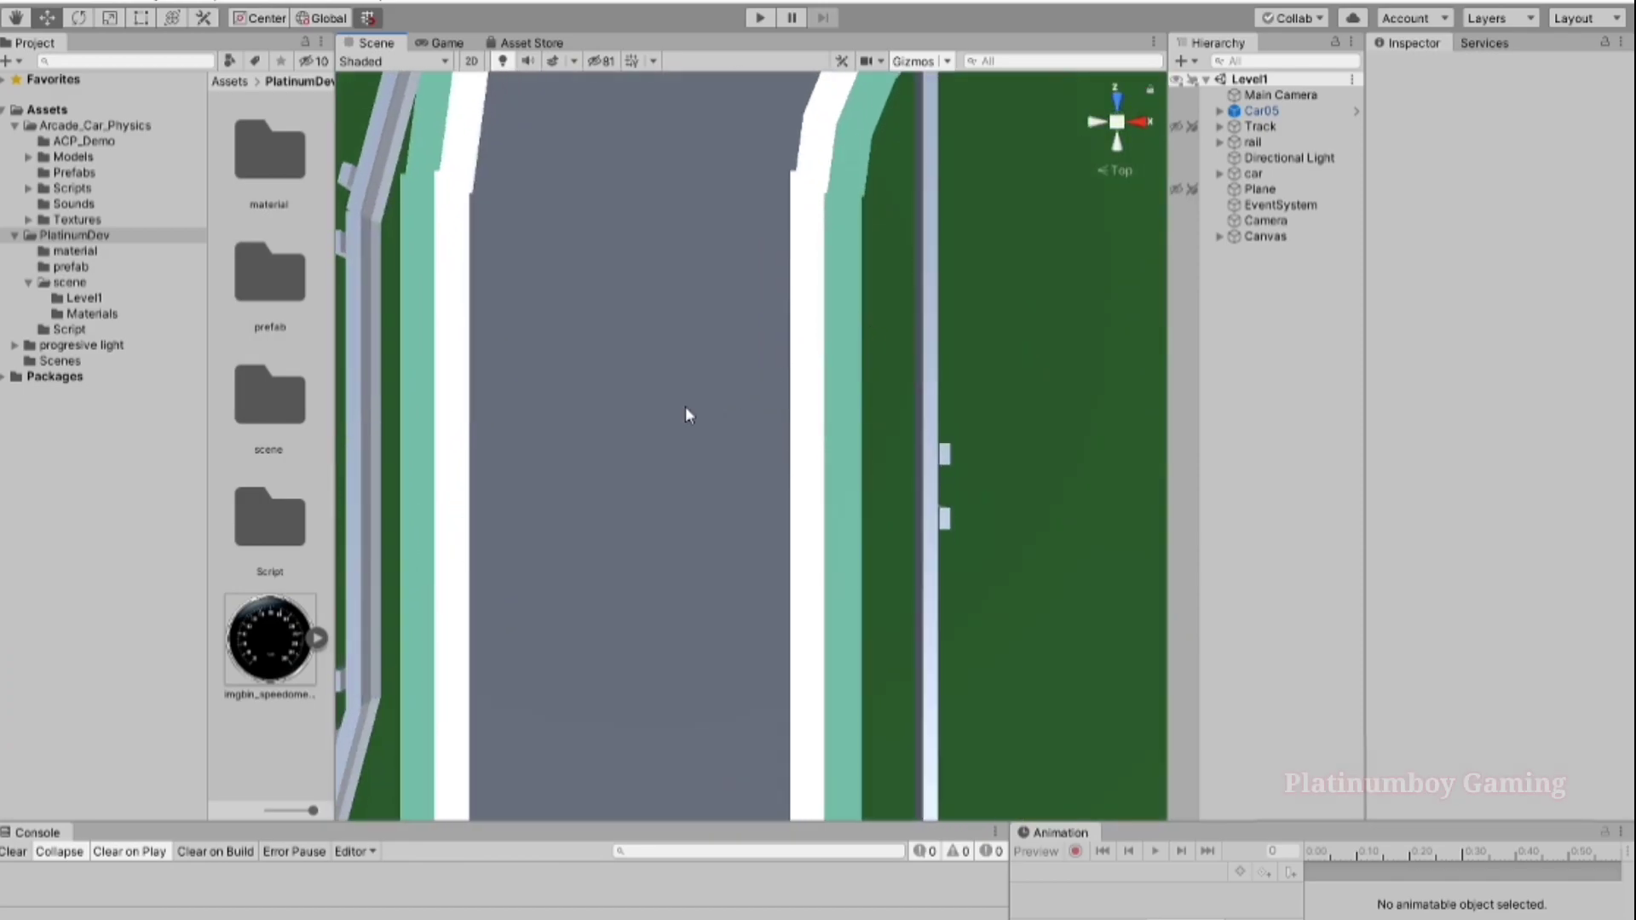
pyautogui.scroll(-5, 685, 407)
pyautogui.scroll(-3, 774, 344)
pyautogui.scroll(-2, 773, 344)
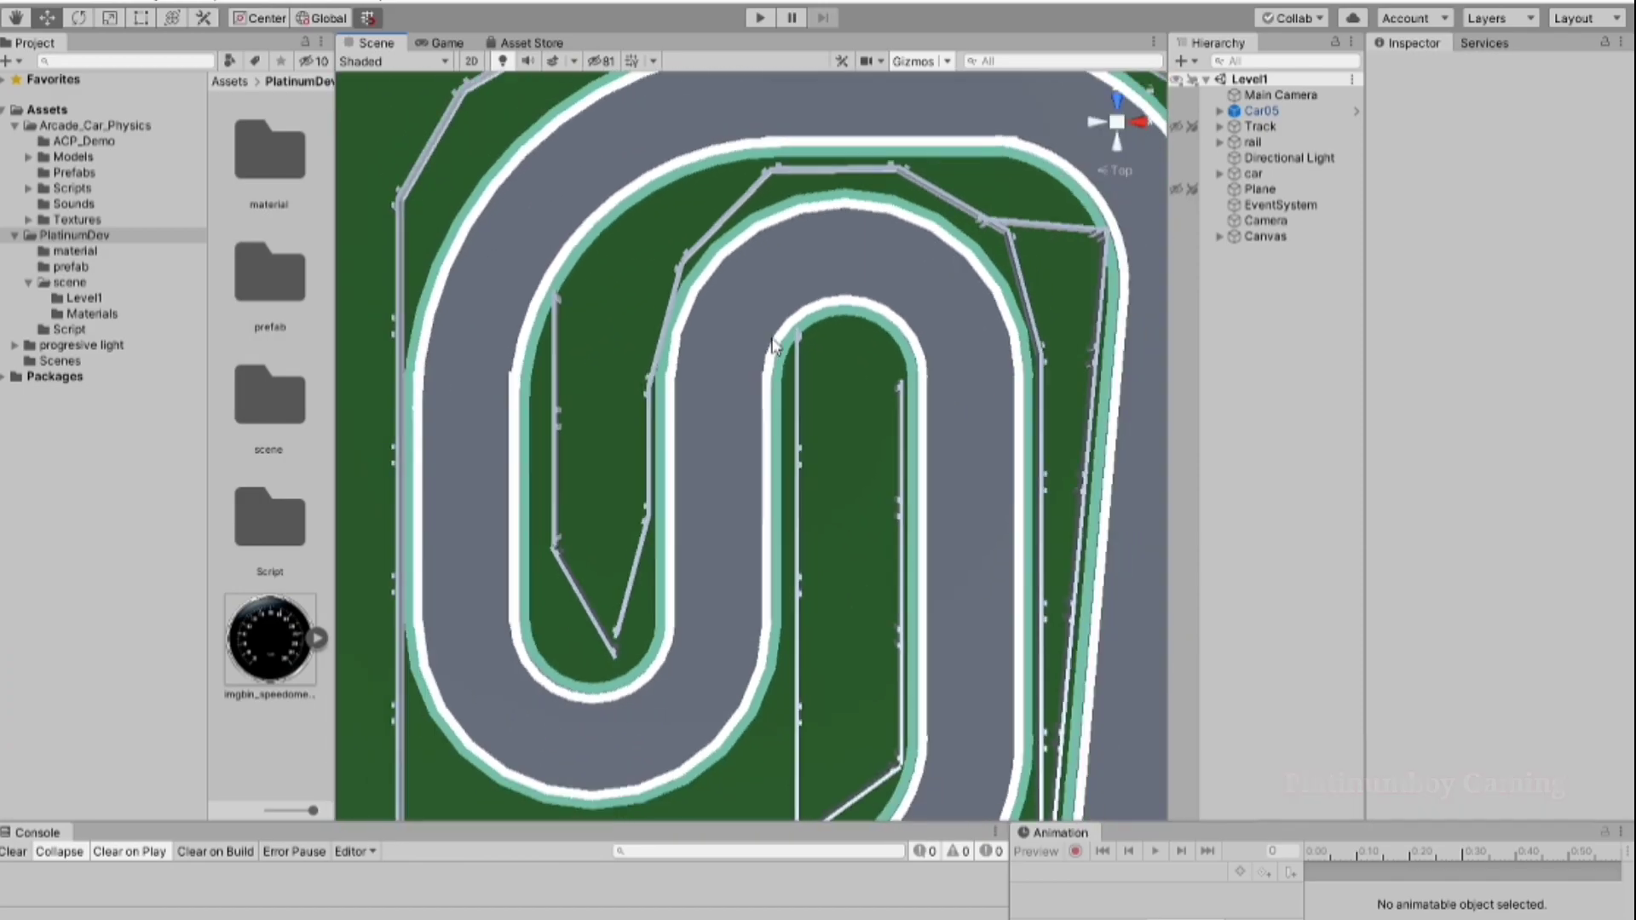
pyautogui.scroll(-2, 774, 344)
pyautogui.scroll(-1, 772, 346)
pyautogui.scroll(-2, 771, 346)
pyautogui.scroll(-3, 774, 350)
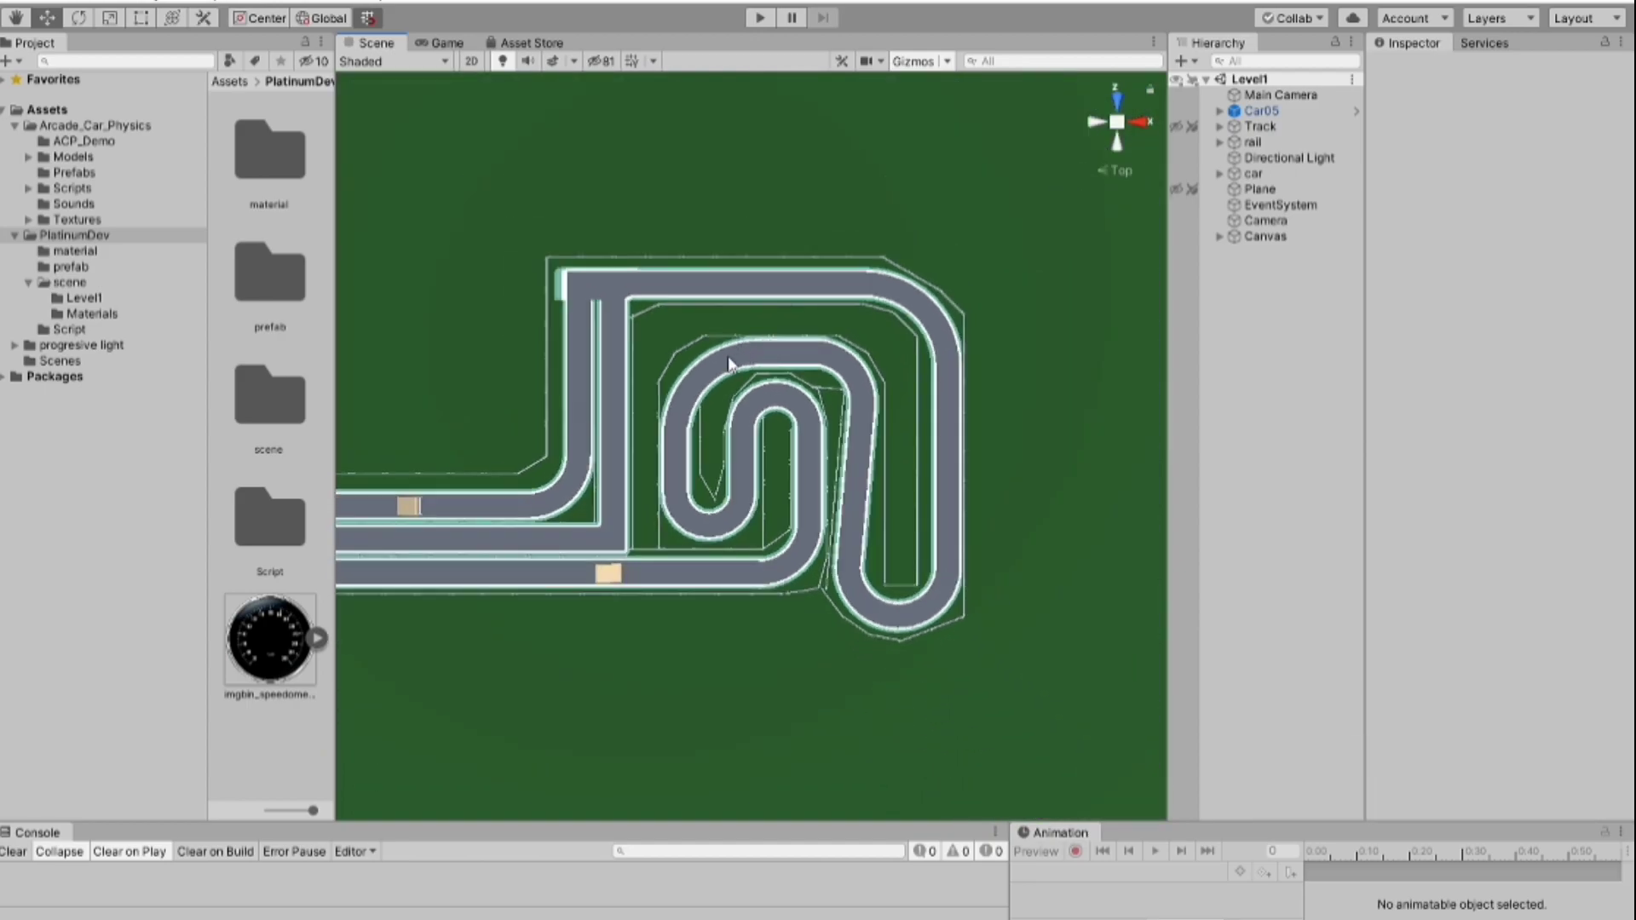
pyautogui.scroll(2, 861, 376)
pyautogui.scroll(2, 861, 375)
pyautogui.moveTo(861, 376); pyautogui.dragTo(938, 358, button='middle')
pyautogui.scroll(-2, 841, 384)
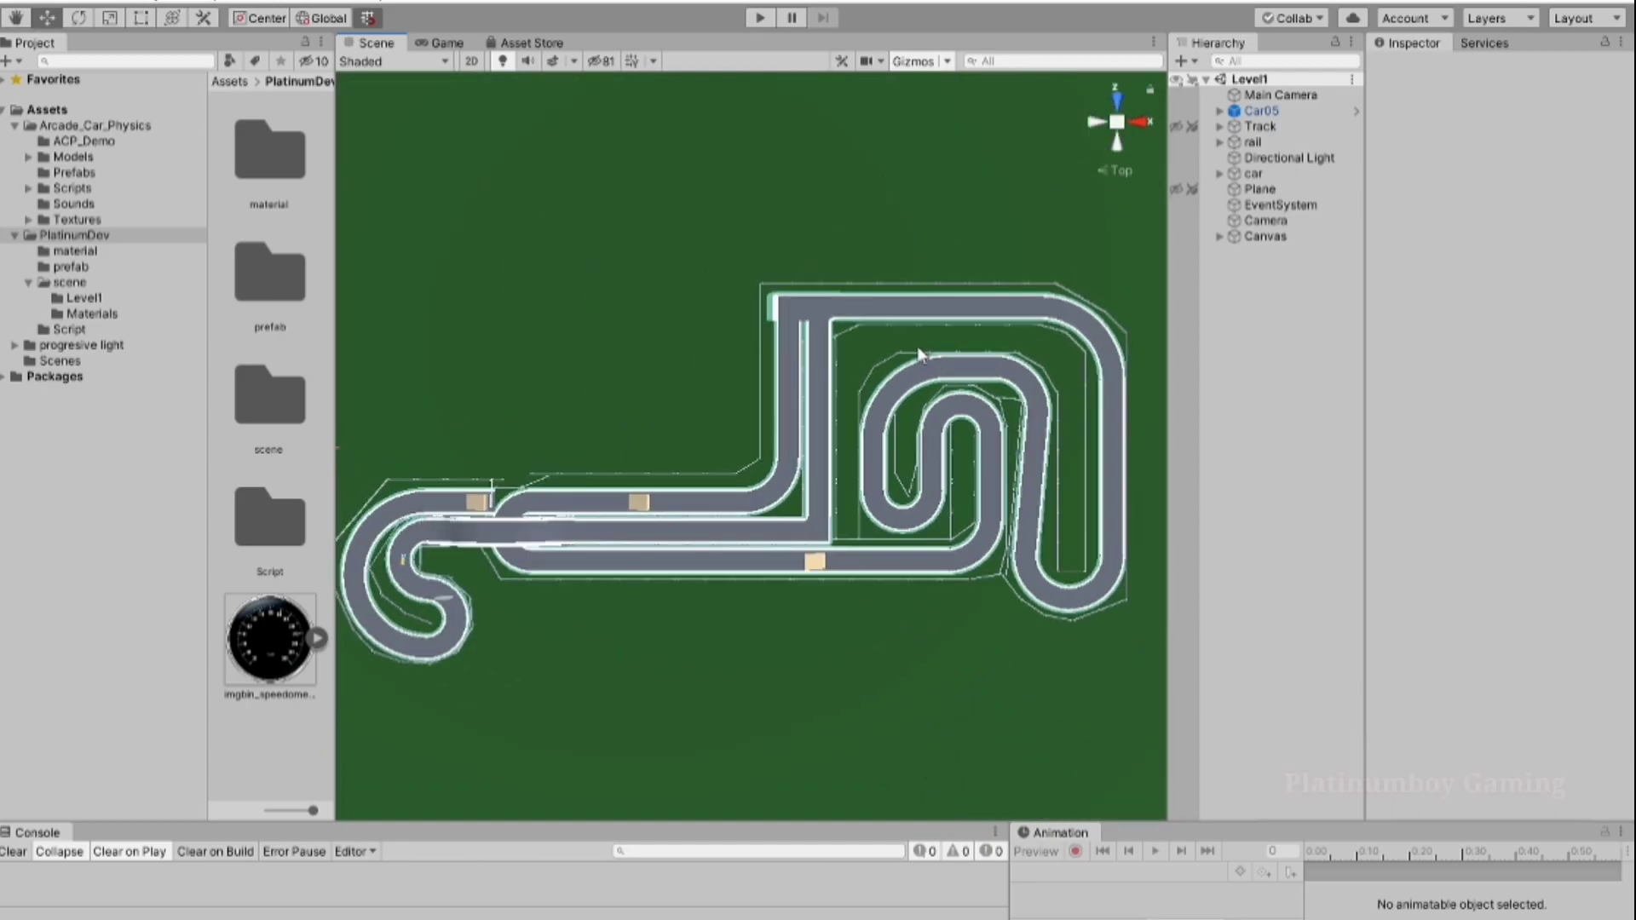
pyautogui.scroll(-1, 841, 384)
pyautogui.scroll(1, 758, 435)
pyautogui.scroll(5, 757, 434)
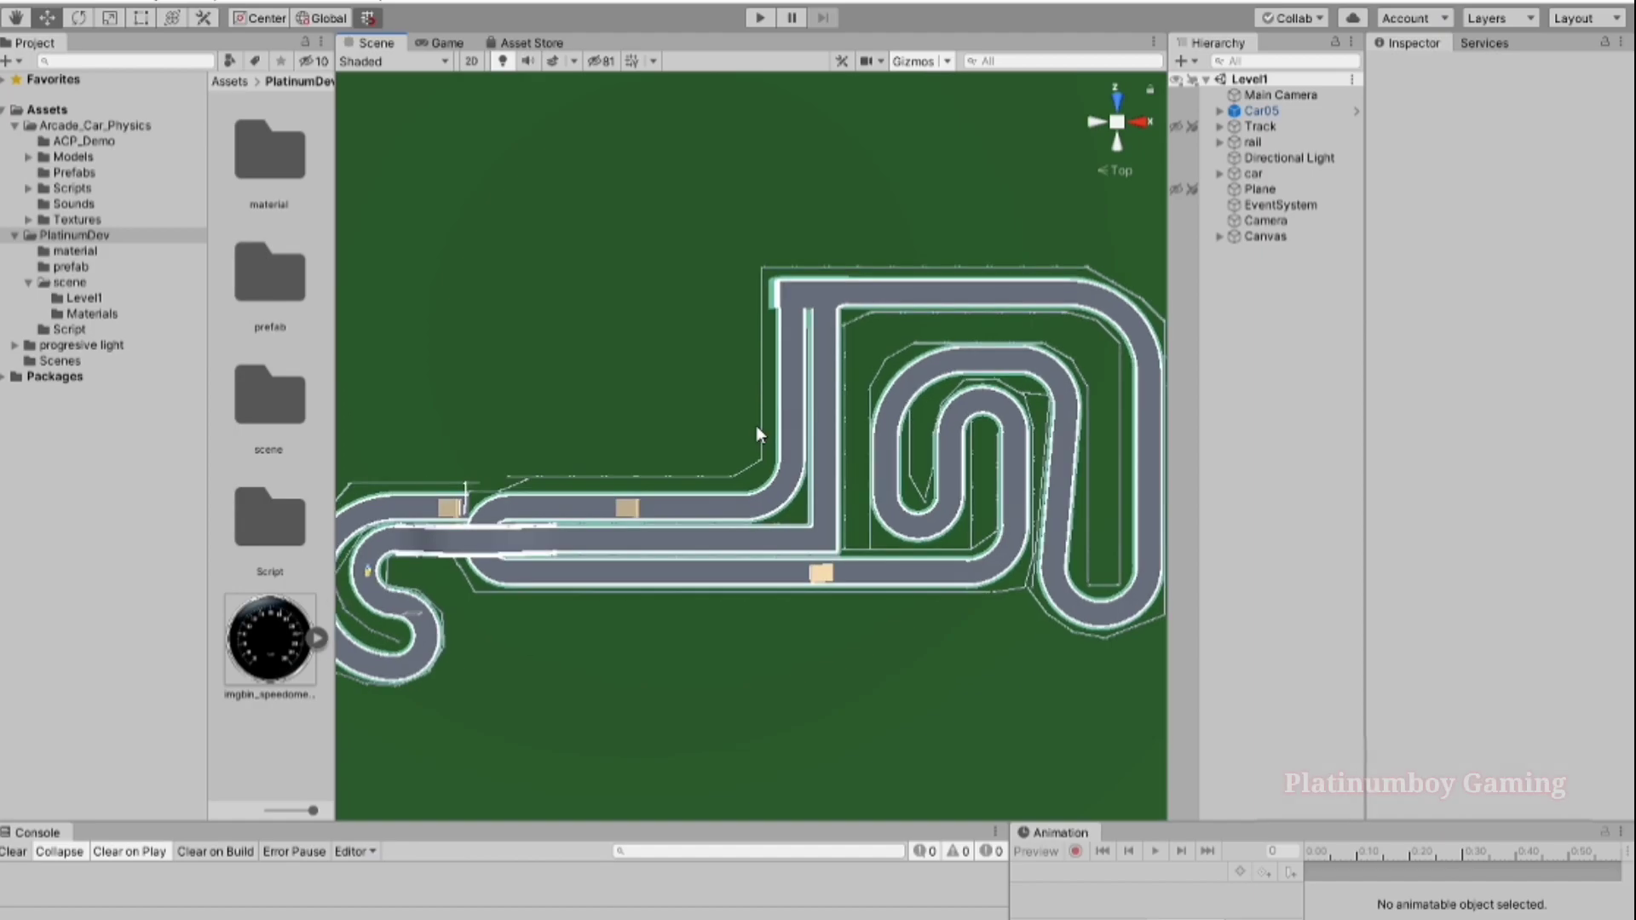
pyautogui.moveTo(756, 433)
pyautogui.keyDown('alt'); pyautogui.mouseDown()
pyautogui.moveTo(982, 499)
pyautogui.moveTo(1297, 270)
pyautogui.mouseUp(); pyautogui.keyUp('alt')
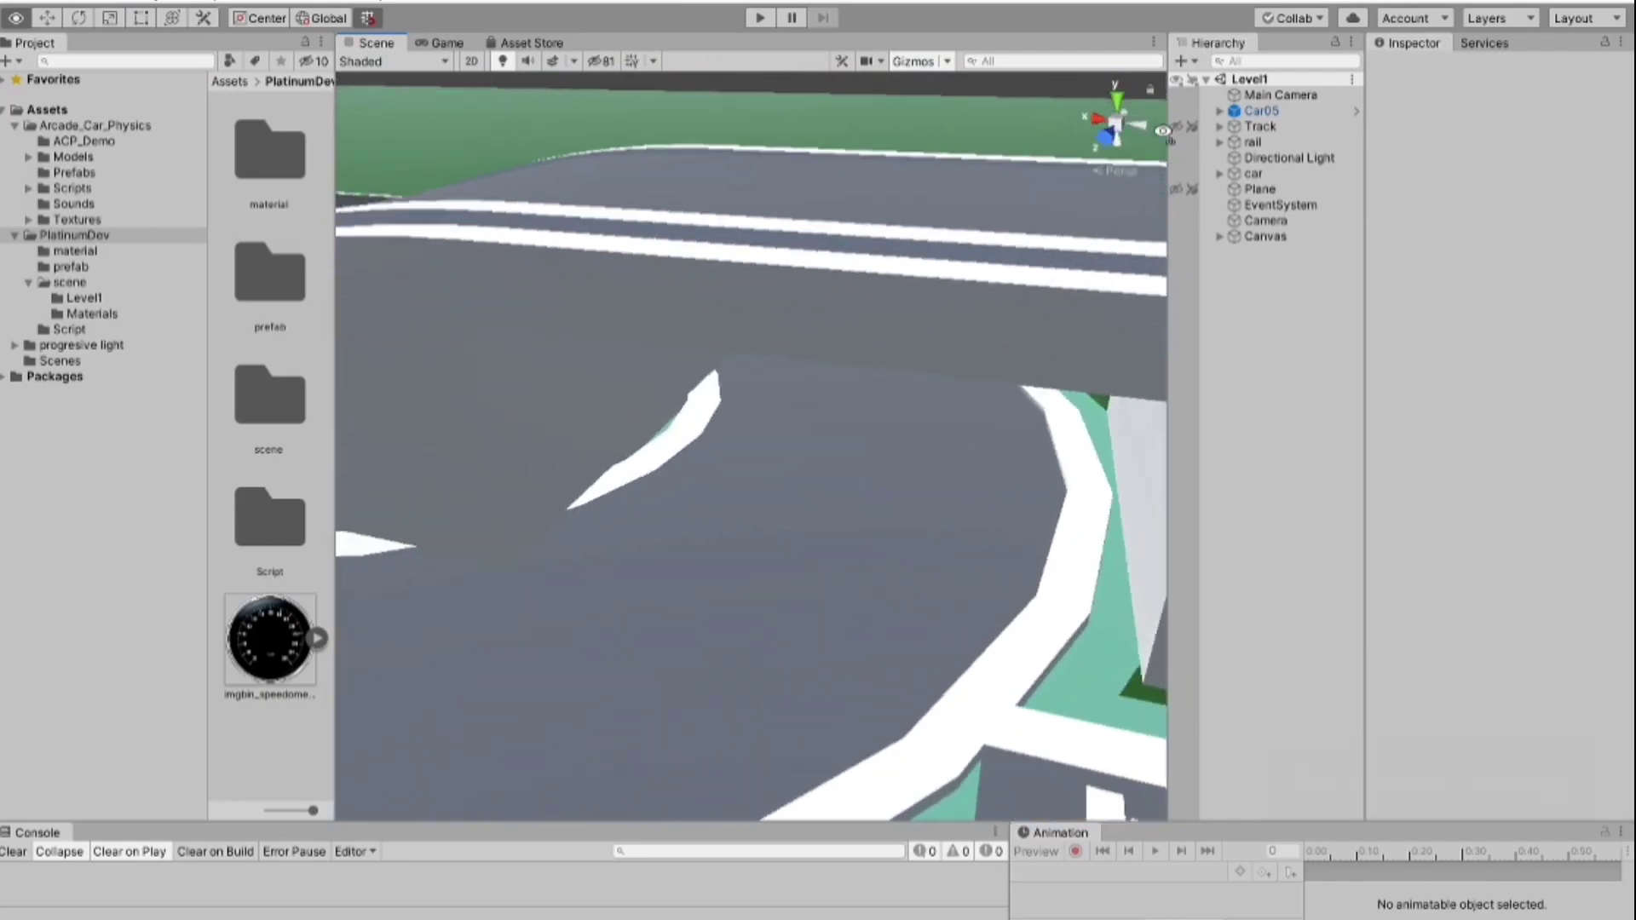
pyautogui.keyDown('alt'); pyautogui.moveTo(1297, 269); pyautogui.dragTo(1289, 107); pyautogui.keyUp('alt')
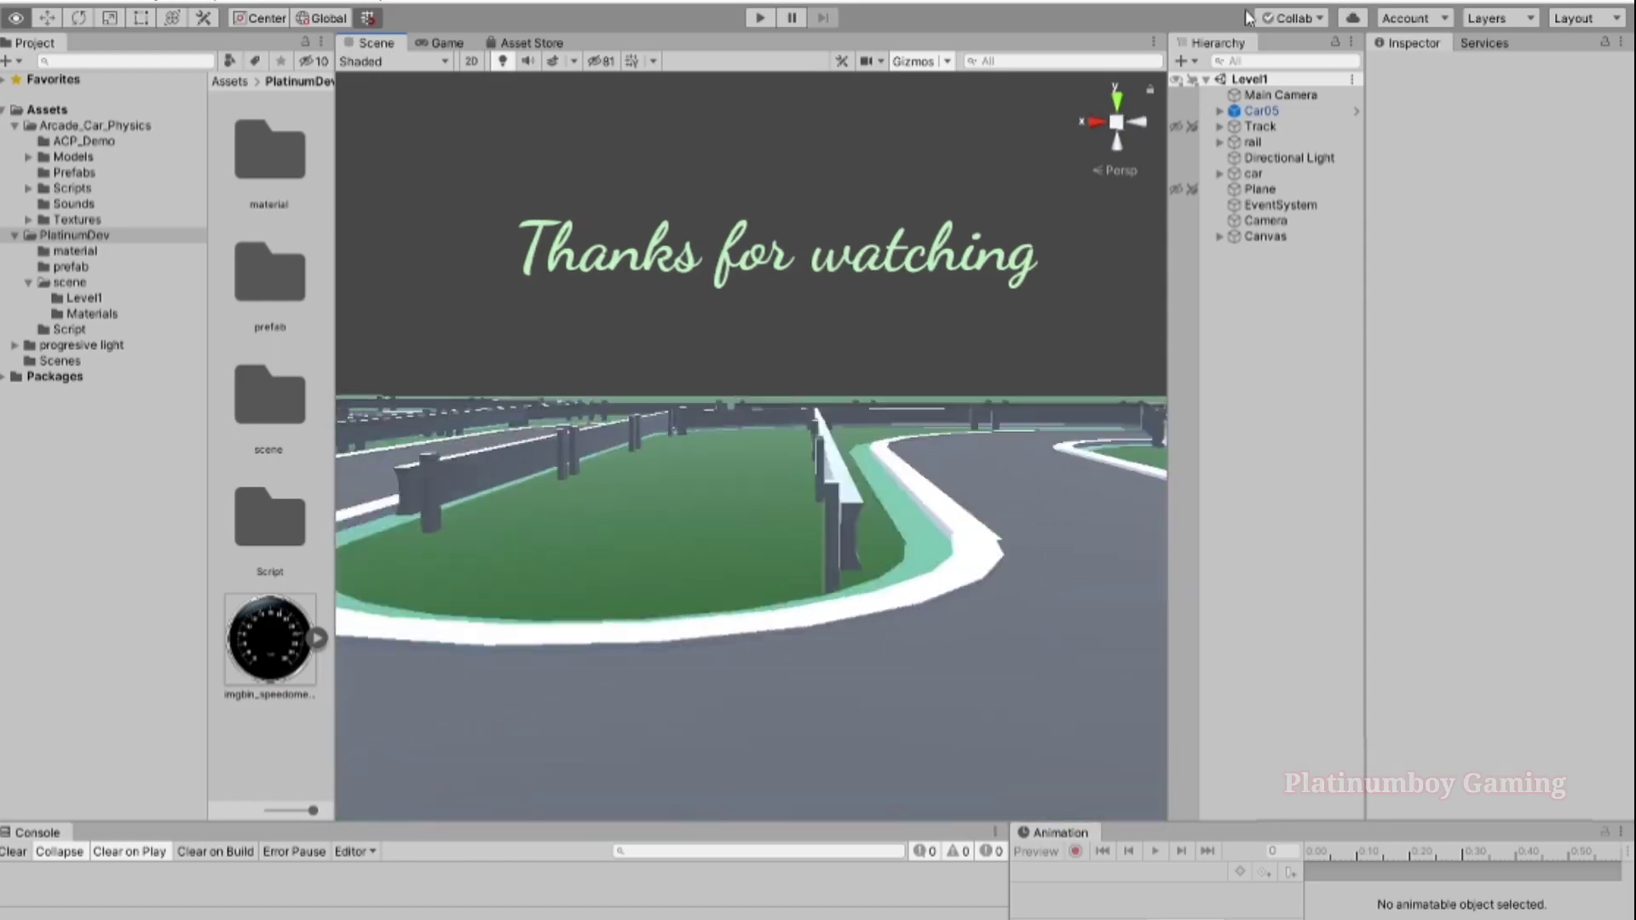
pyautogui.keyDown('alt'); pyautogui.moveTo(1246, 17); pyautogui.dragTo(1532, 29); pyautogui.keyUp('alt')
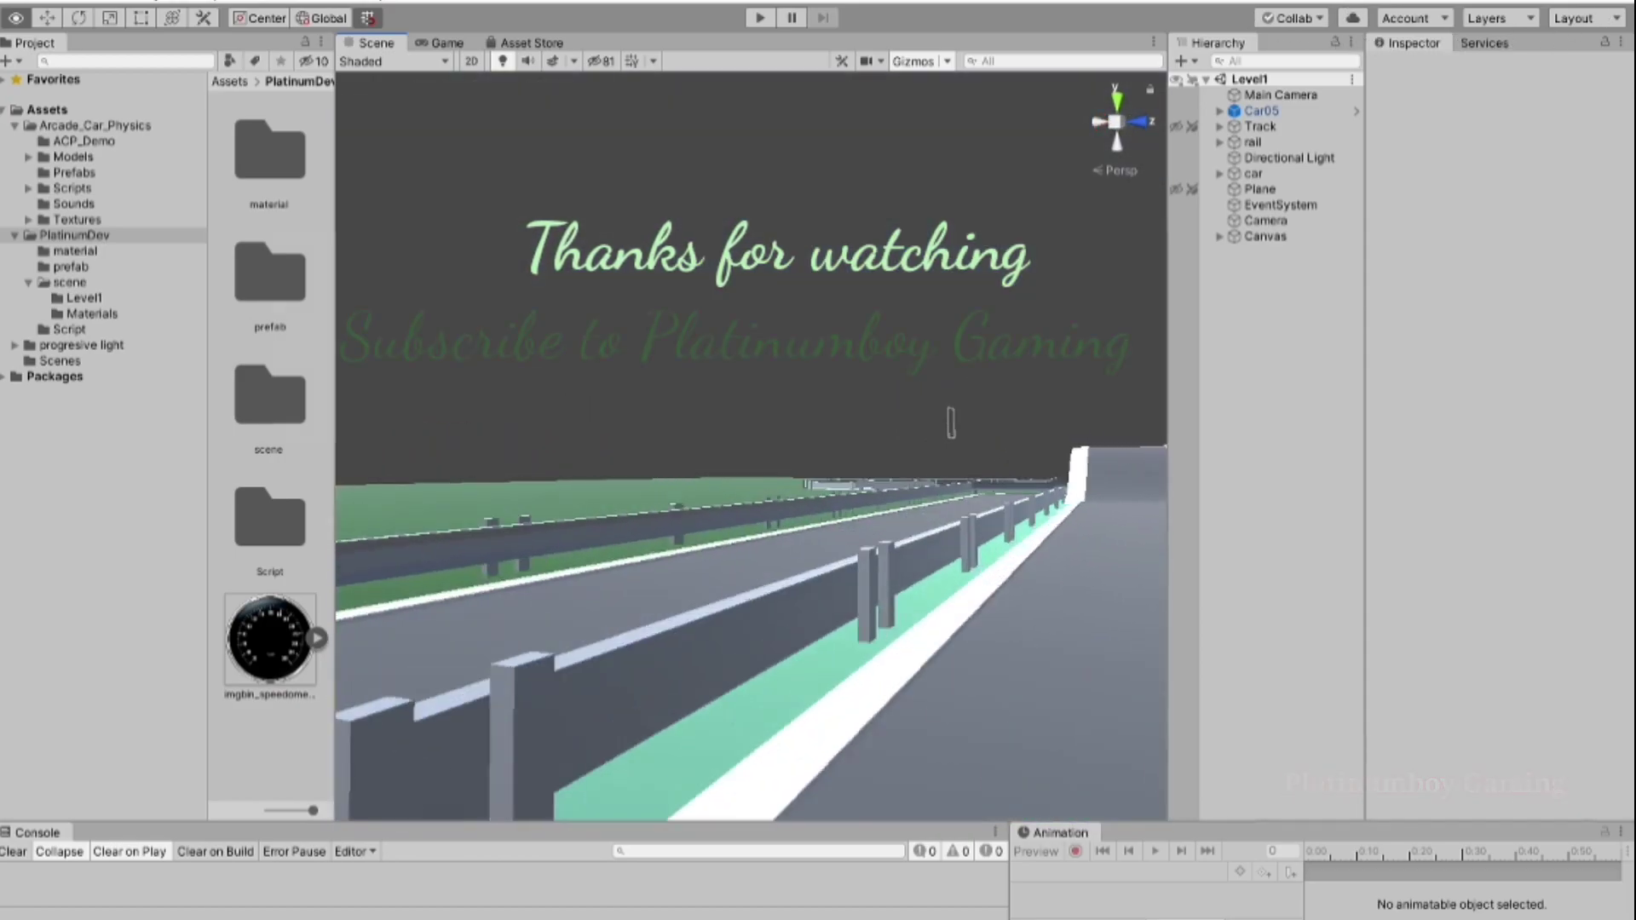